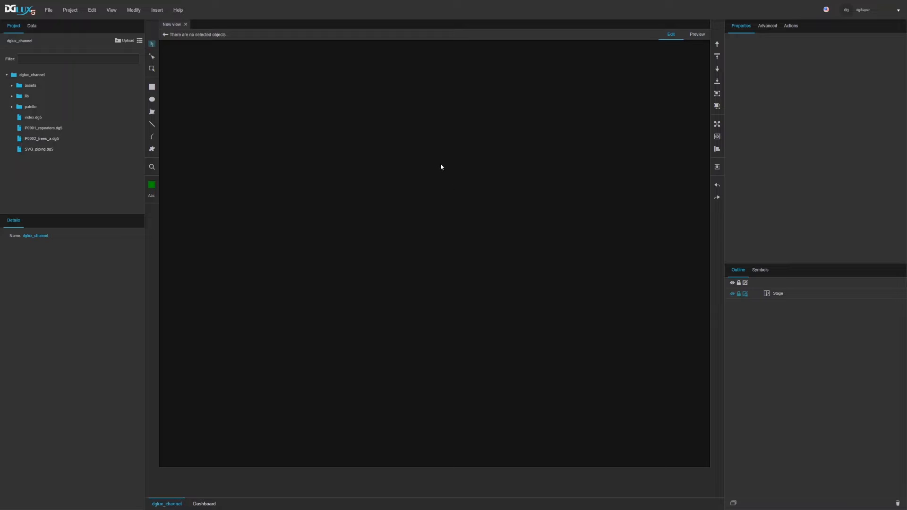
Step: Draw a green circle about 65 px across on the stage and a square about 150 by 140 px beside it
left_click(791, 296)
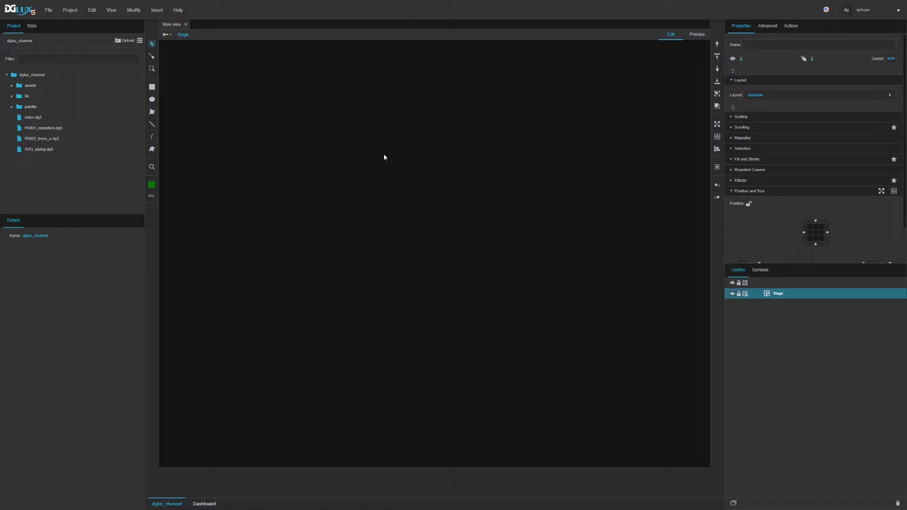
left_click(151, 100)
left_click_drag(180, 84, 194, 99)
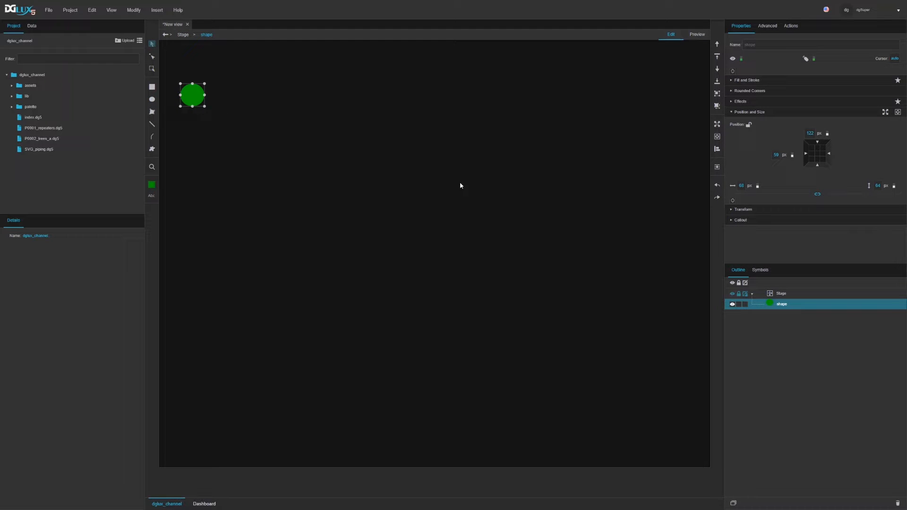
left_click(151, 89)
left_click_drag(320, 126, 319, 122)
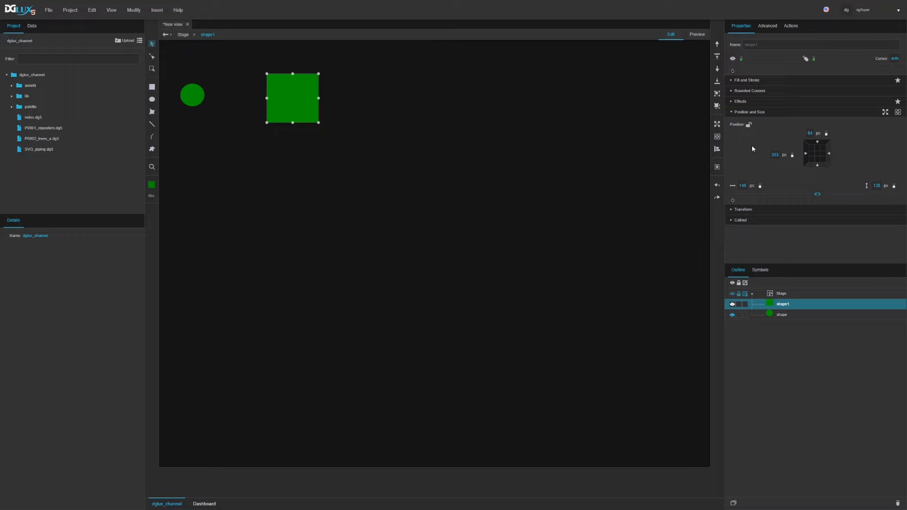
Step: Fill the square with a light orange colour and check the view in preview before returning to edit mode
left_click(756, 80)
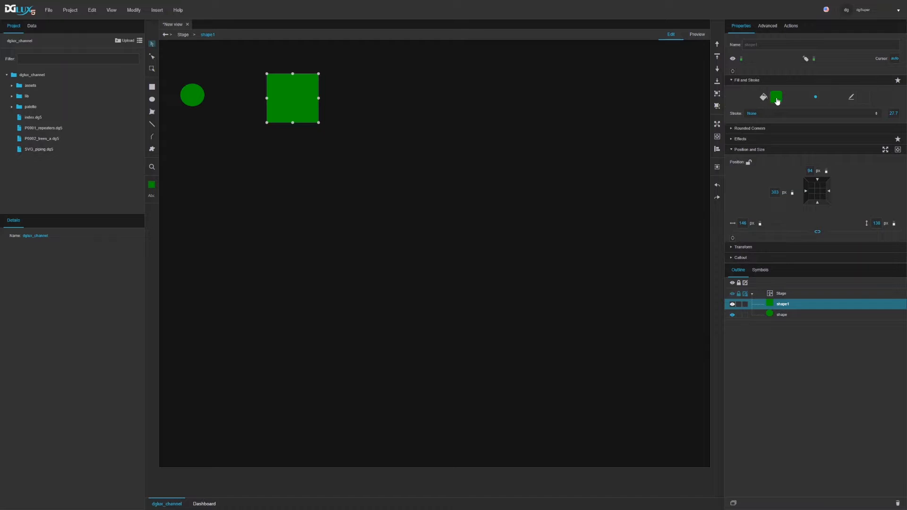
left_click(777, 98)
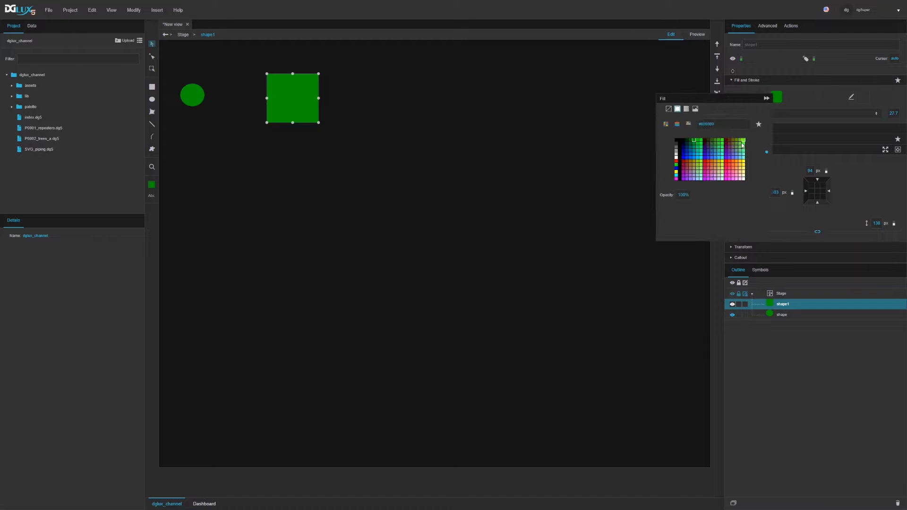
left_click(740, 170)
left_click(217, 62)
left_click(285, 99)
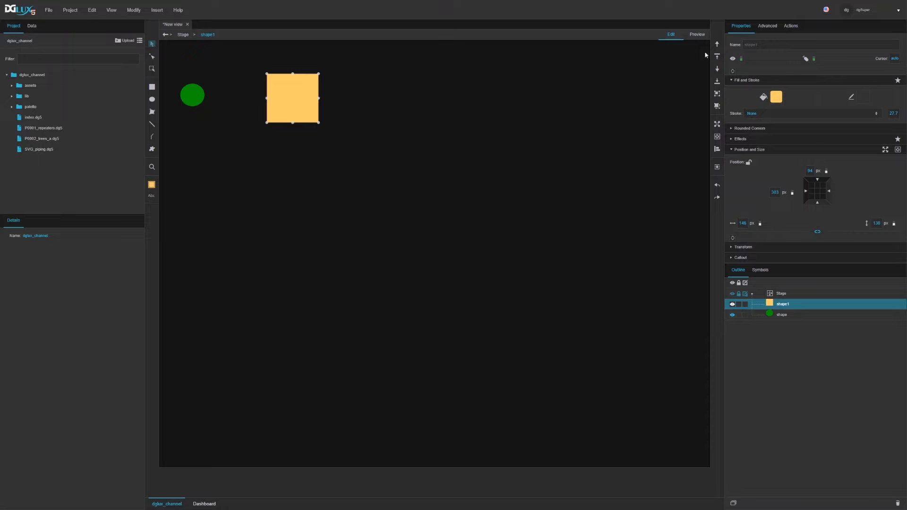
left_click(702, 36)
left_click(672, 36)
Step: Make the green circle draggable and set its drag group to object_1
left_click(782, 315)
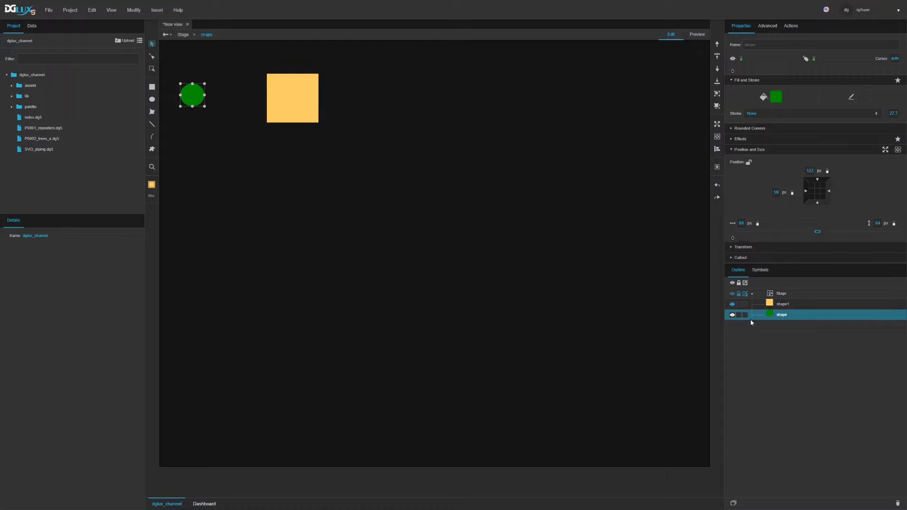
left_click(773, 27)
type("drag")
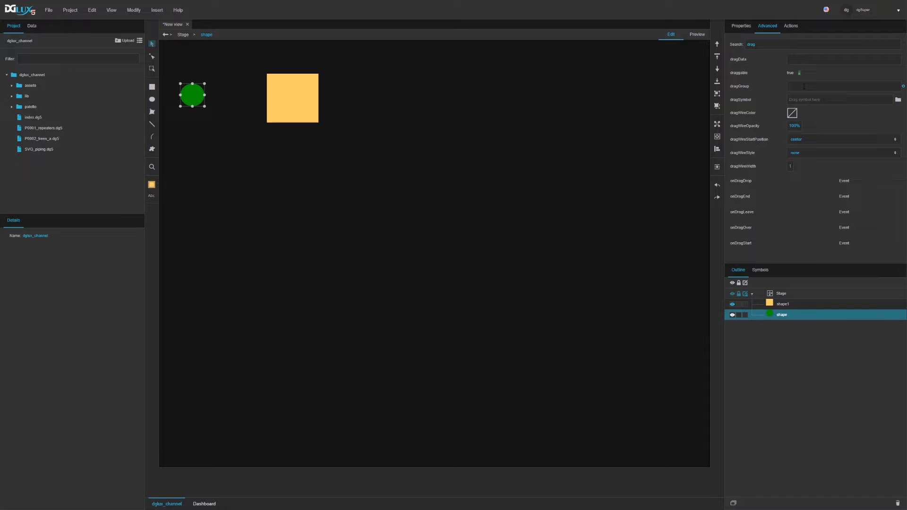
left_click(804, 87)
type("object_1")
Step: Make the orange square droppable and enter its drop group
left_click(786, 307)
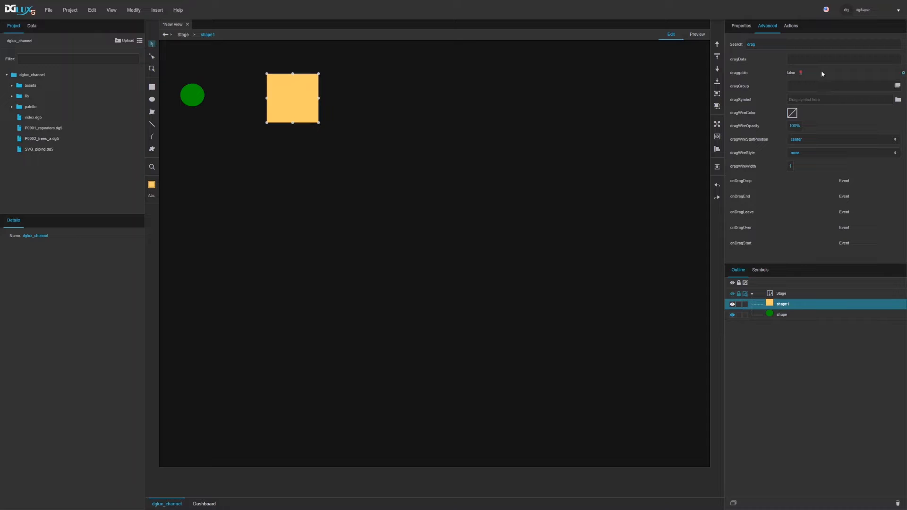
double_click(794, 43)
type("drop")
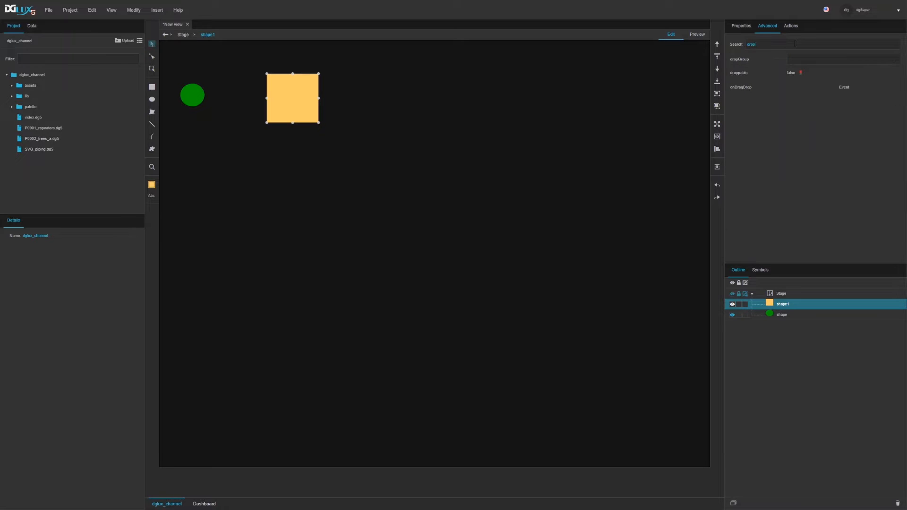
left_click(806, 58)
type("a")
Step: Test in preview how the green circle drags onto the orange square
left_click(697, 35)
left_click_drag(191, 99, 258, 100)
left_click_drag(291, 99, 291, 99)
left_click_drag(195, 99, 294, 100)
left_click_drag(195, 100, 255, 109)
left_click_drag(194, 99, 264, 109)
Step: Show the green circle's drag properties and open its dataflow in a smaller window that leaves the shapes and those properties uncovered
left_click(778, 315)
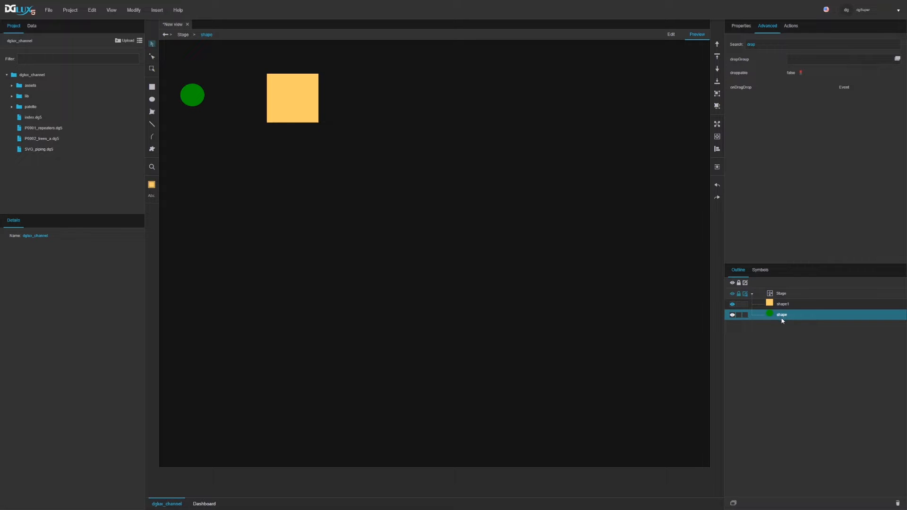
key("ctrl+a")
type("drag")
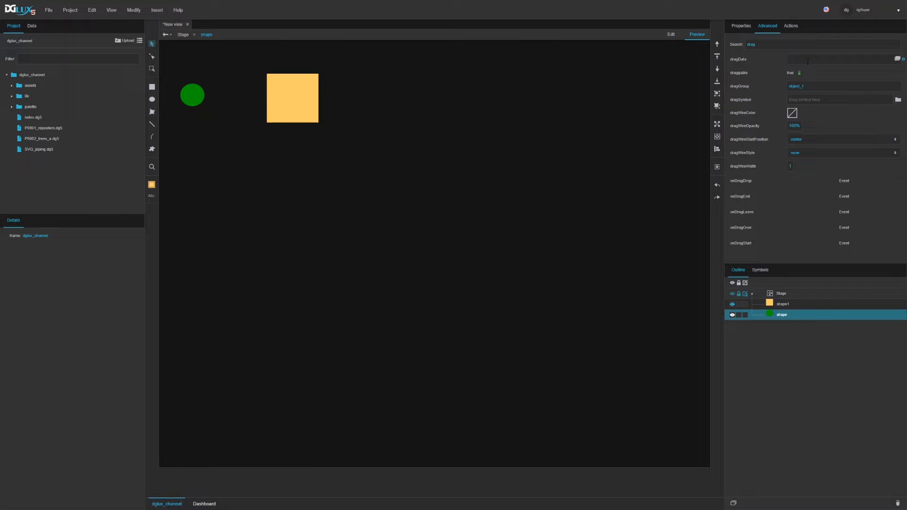
right_click(778, 316)
left_click(798, 451)
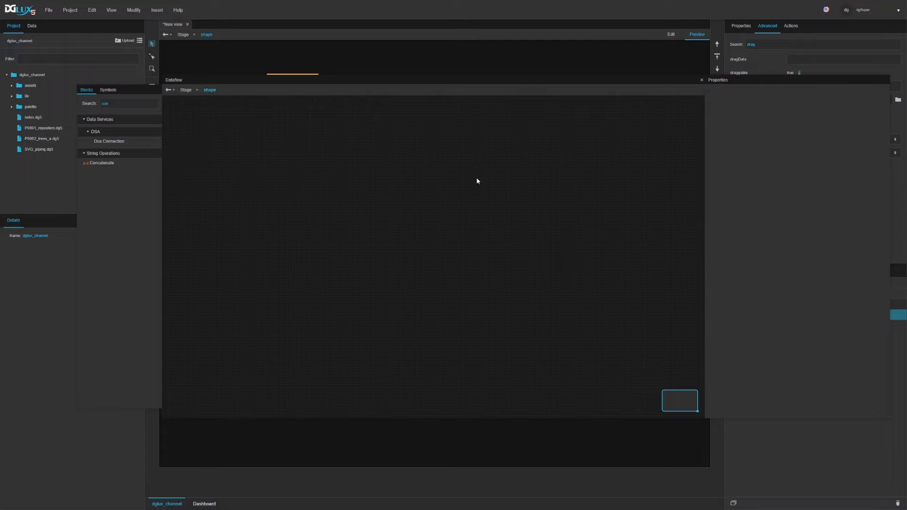
left_click_drag(395, 80, 392, 161)
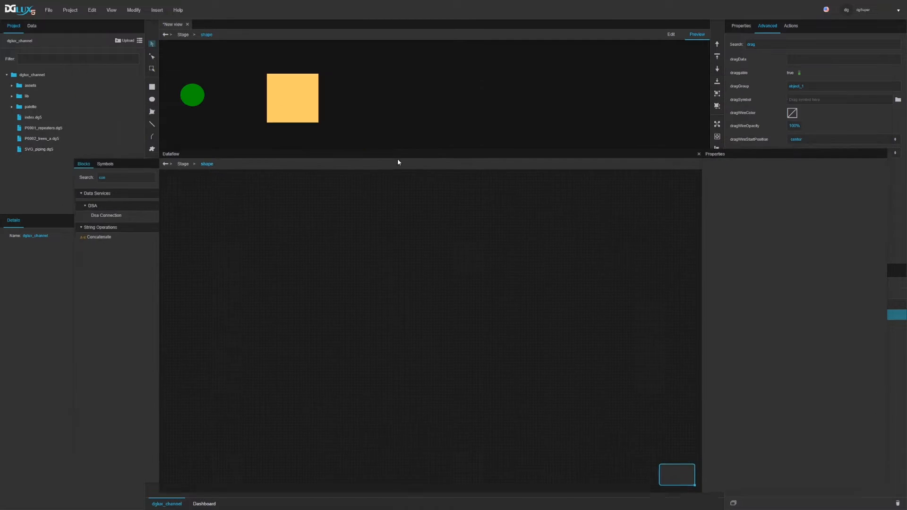
left_click_drag(700, 308, 424, 265)
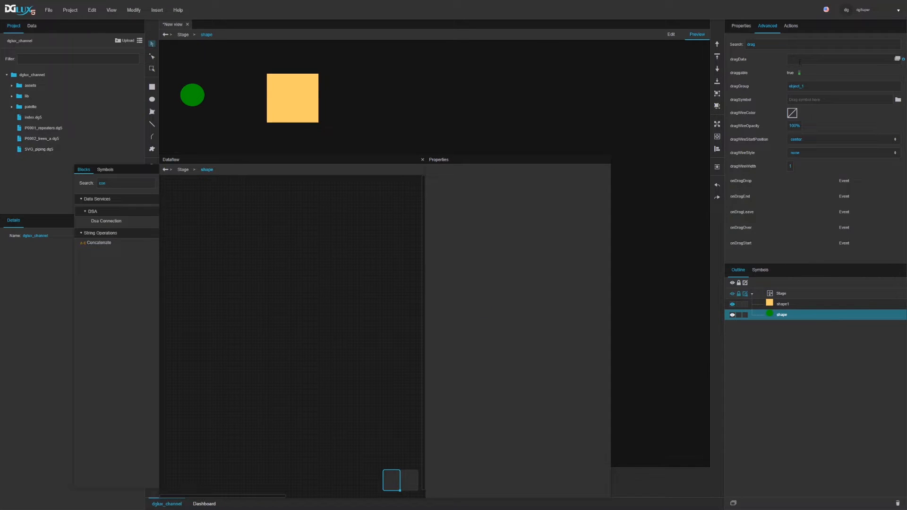
Step: Add a String block with the value "Hello world" to the circle's dataflow and bind it to the circle's dragData
double_click(118, 183)
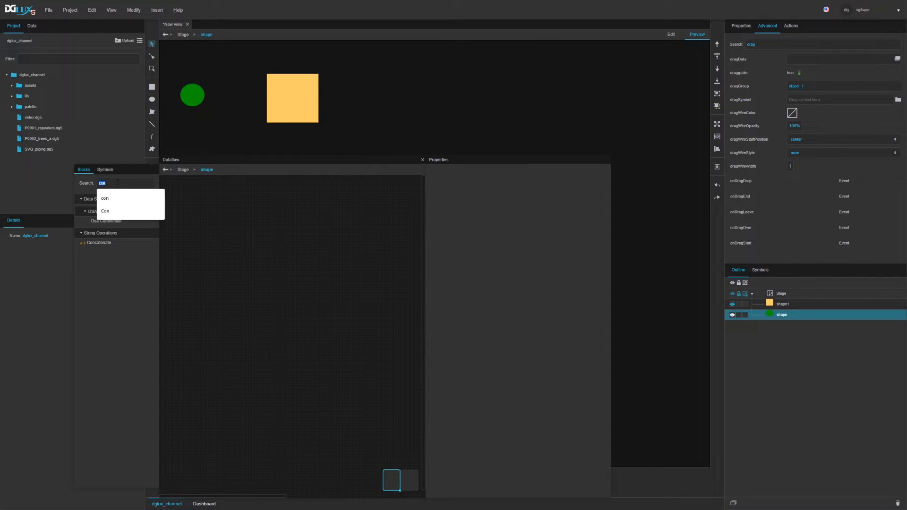
type("str")
left_click_drag(92, 208, 183, 195)
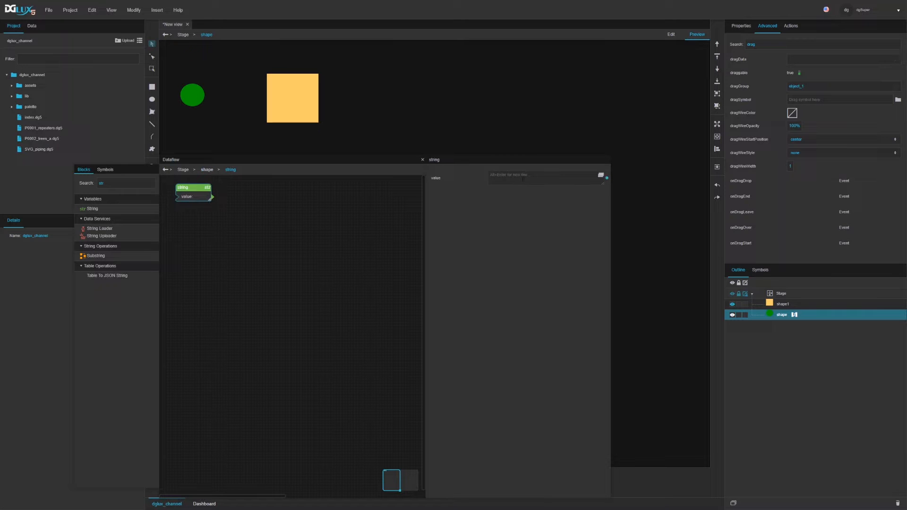
type("Hello world")
left_click_drag(608, 179, 802, 62)
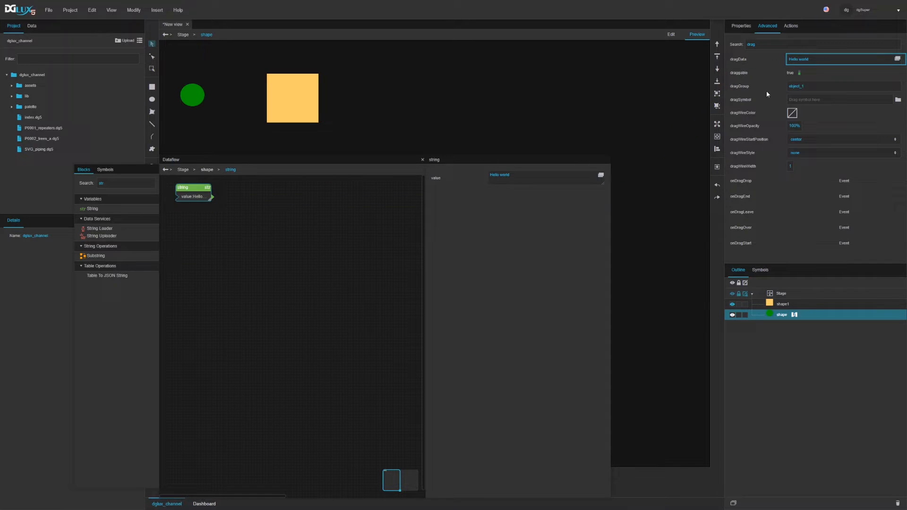
Step: Select the orange square, close the dataflow and test dropping the green circle onto the square
left_click(784, 305)
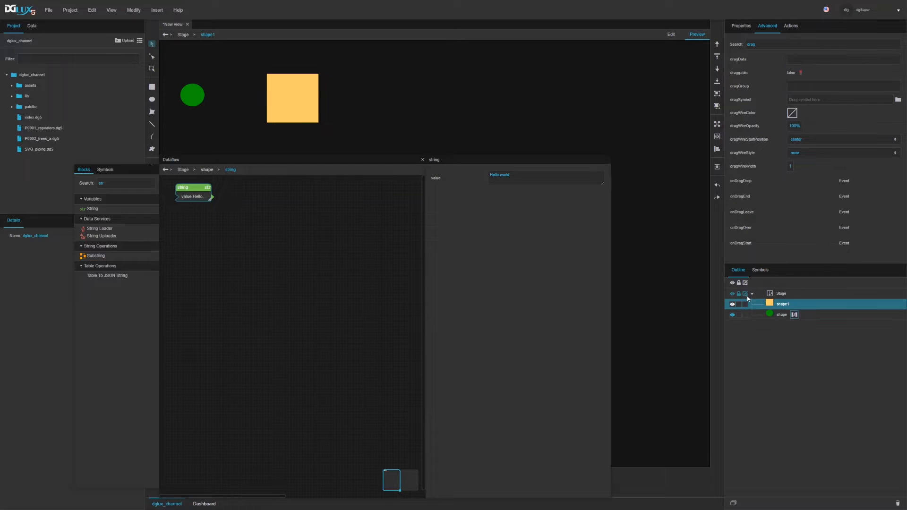
left_click(423, 159)
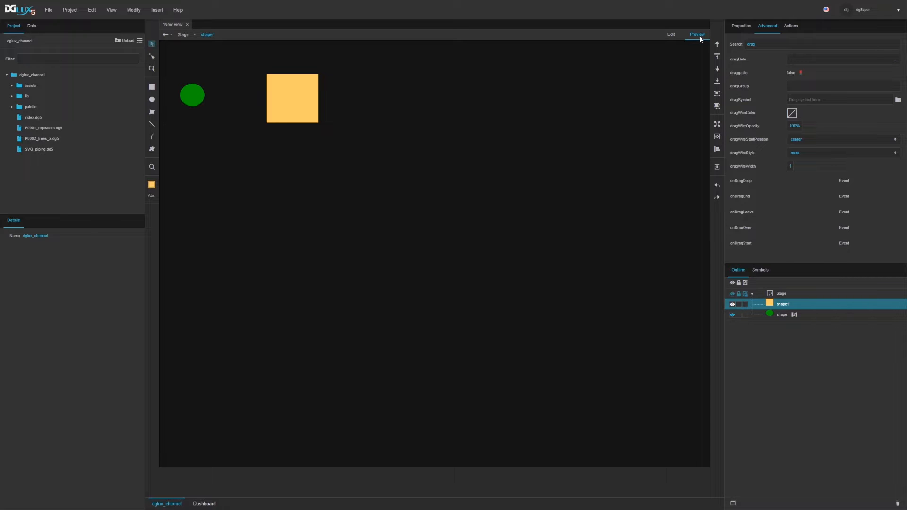
left_click_drag(193, 98, 267, 116)
Step: Add a Mouse Event block to the orange square's dataflow and bind the square's onDragDrop event to the block's input
right_click(778, 305)
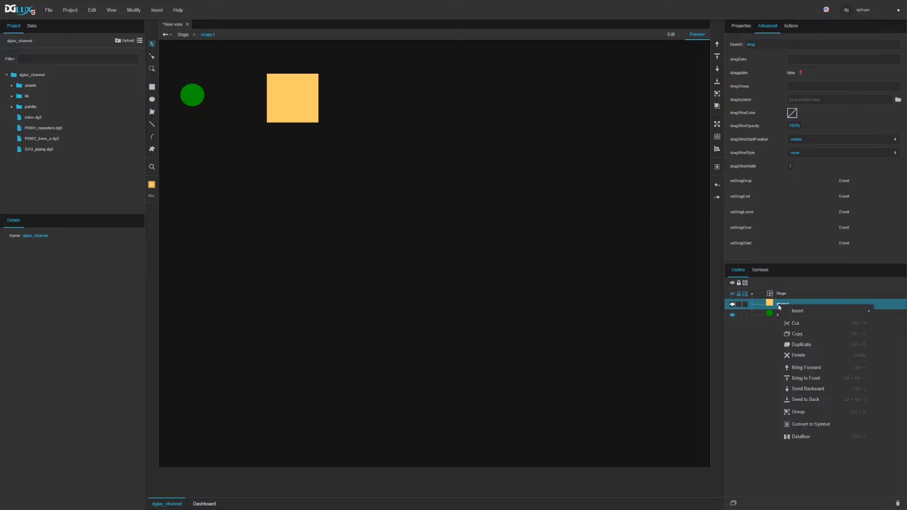
left_click(800, 437)
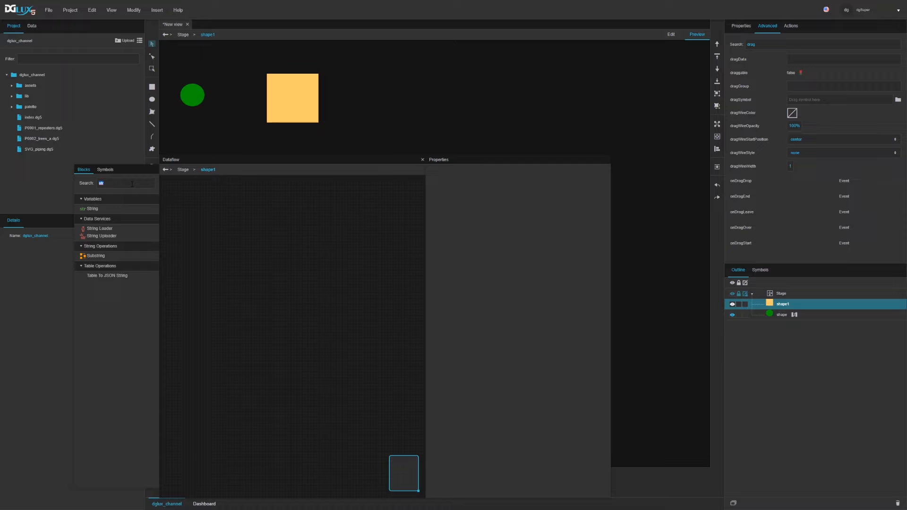
type("mouse")
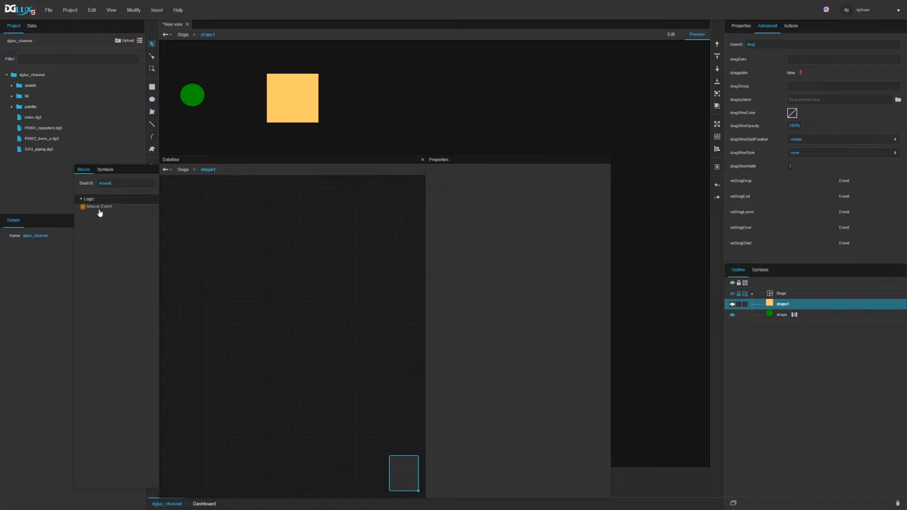
left_click_drag(103, 211, 182, 195)
left_click(184, 194)
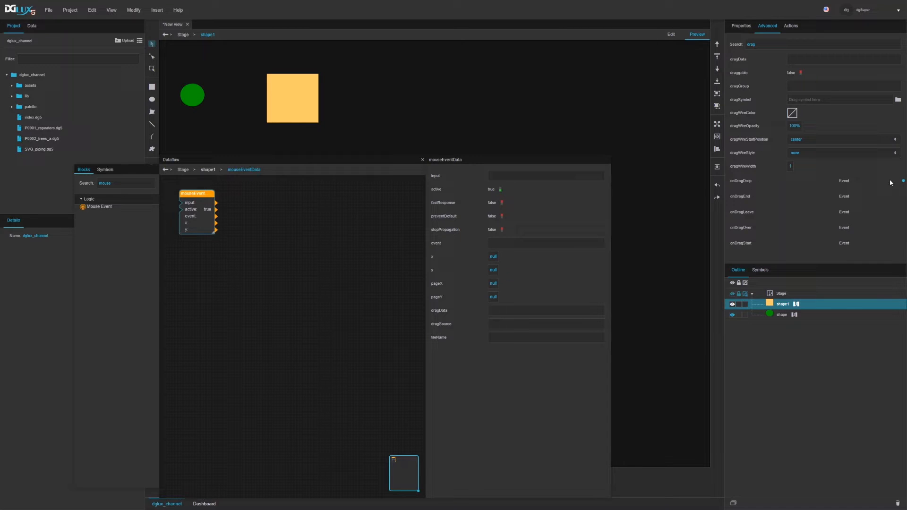
left_click_drag(904, 181, 184, 205)
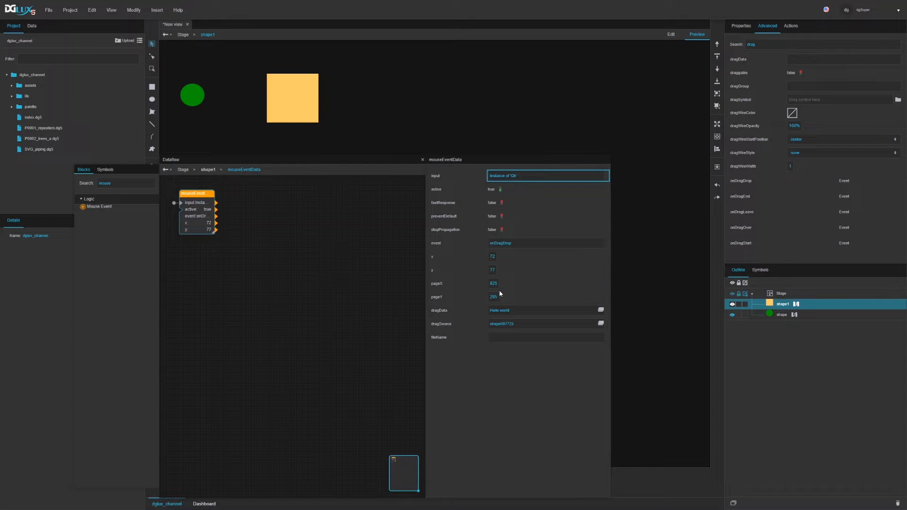
Step: Change the String block's value in the circle's dataflow to "Hello again"
left_click(794, 316)
left_click(207, 196)
key("ctrl+a")
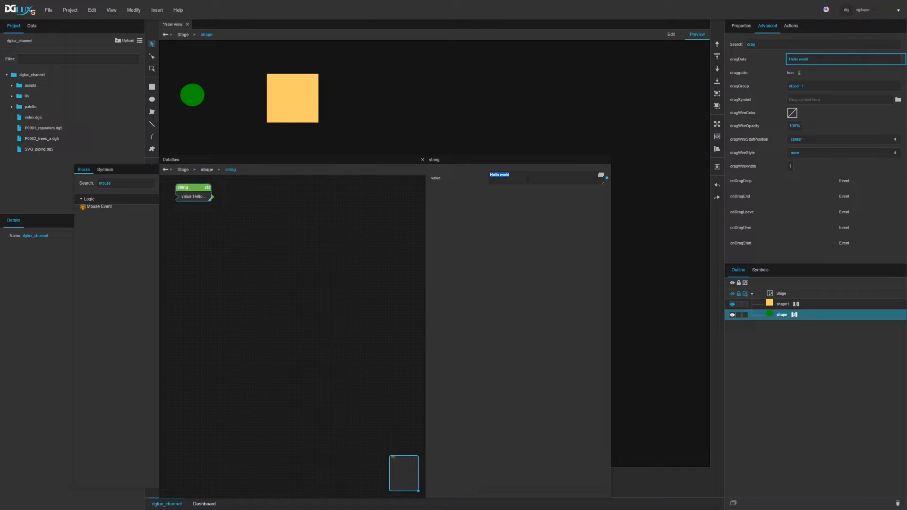
type("H")
Step: Drop the circle onto the square and examine the dragData received by the square's Mouse Event block
left_click(797, 304)
left_click(198, 221)
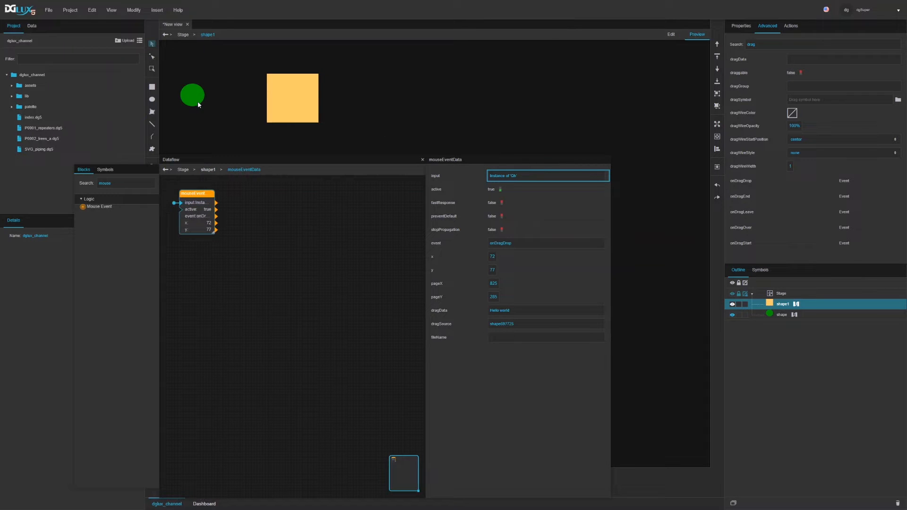
left_click_drag(190, 101, 293, 102)
left_click_drag(512, 311, 472, 310)
left_click(497, 340)
Step: Move the dataflow window lower to free canvas space and insert a Text Input on the stage below the green circle in edit mode
left_click_drag(371, 164, 381, 200)
left_click(670, 36)
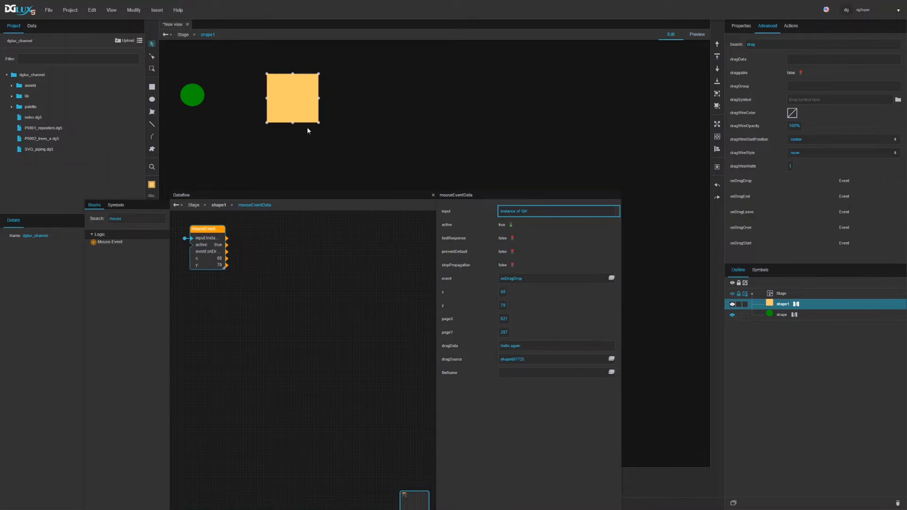
left_click(187, 152)
right_click(189, 150)
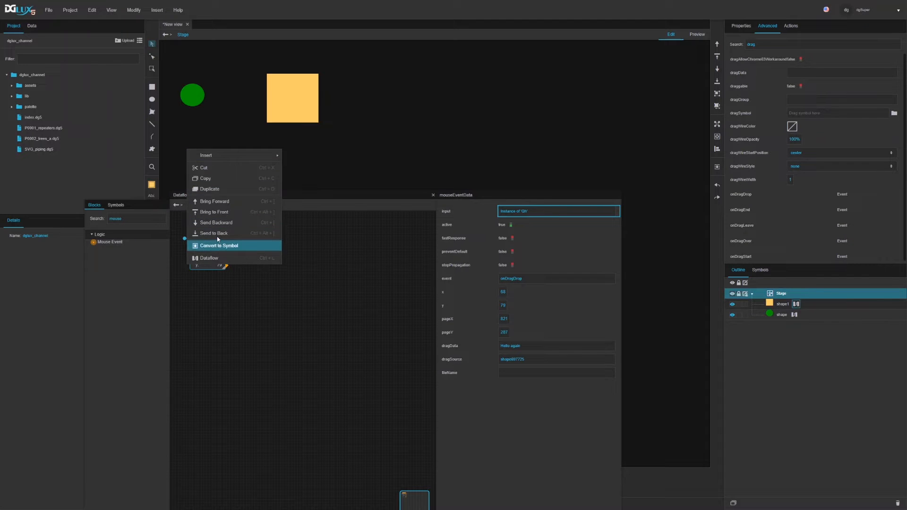
mouse_move(229, 156)
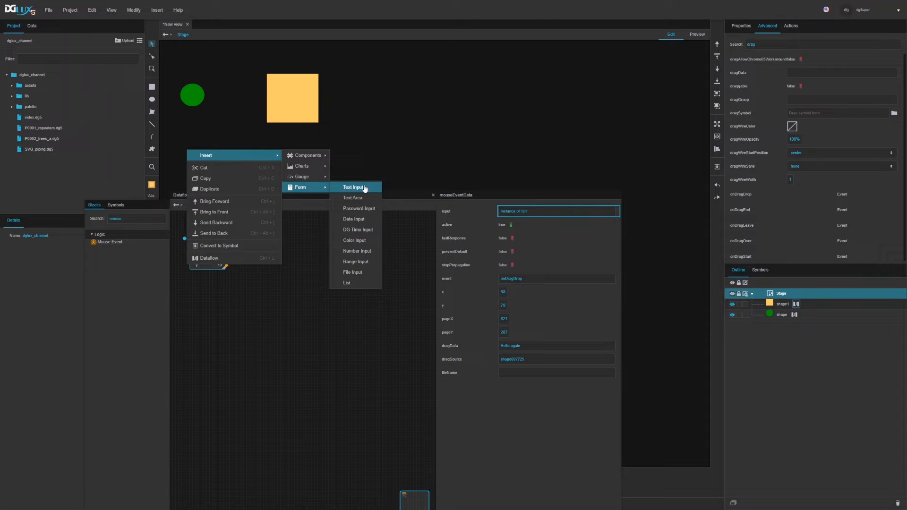
left_click(354, 188)
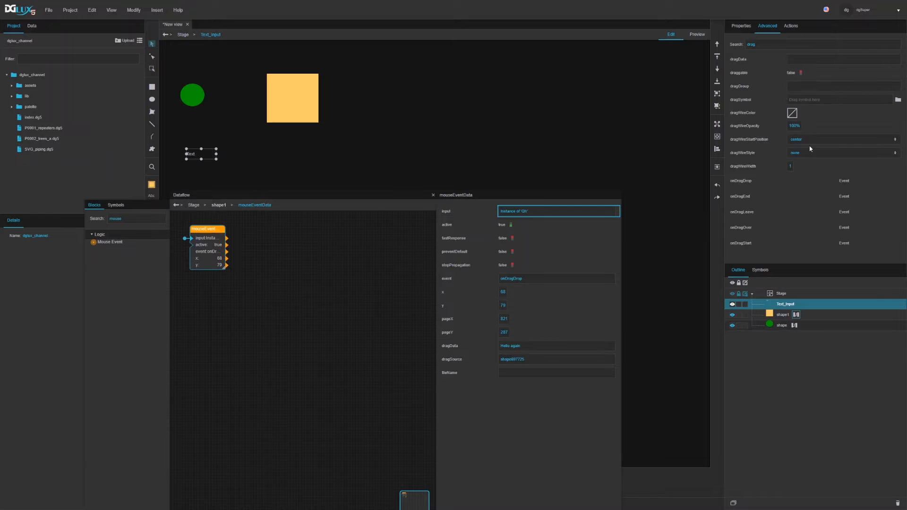
Step: Give the text input a solid white fill
scroll(795, 164, "down", 3)
left_click(776, 100)
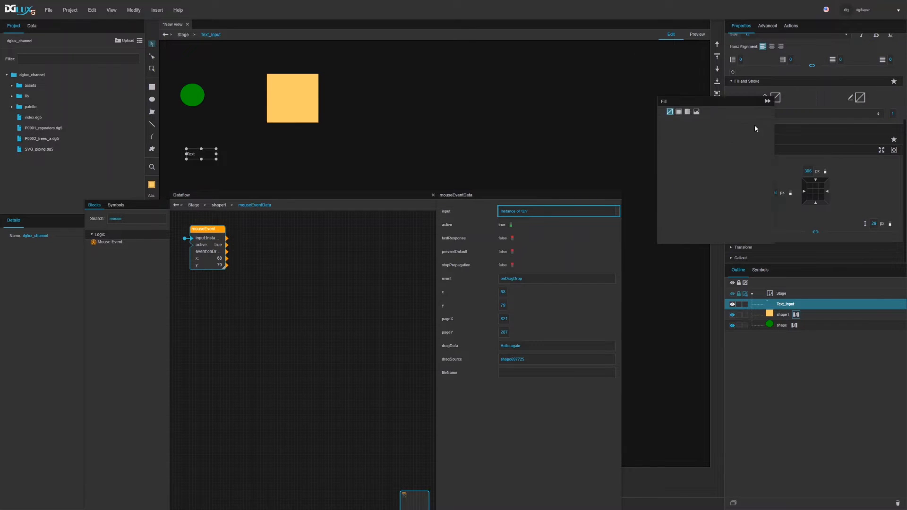
left_click(679, 112)
Step: Set the text input's left and right padding to 5
scroll(775, 121, "up", 2)
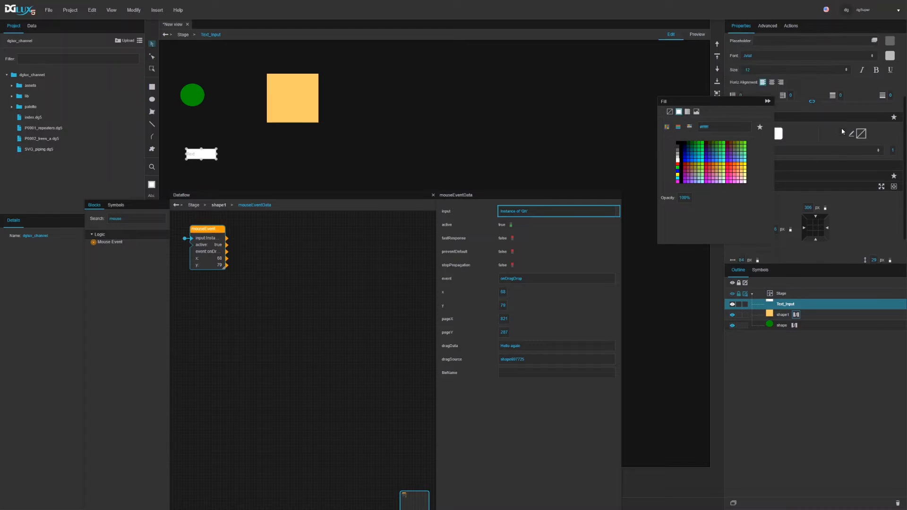
left_click(740, 130)
type("5")
left_click(794, 131)
type("5")
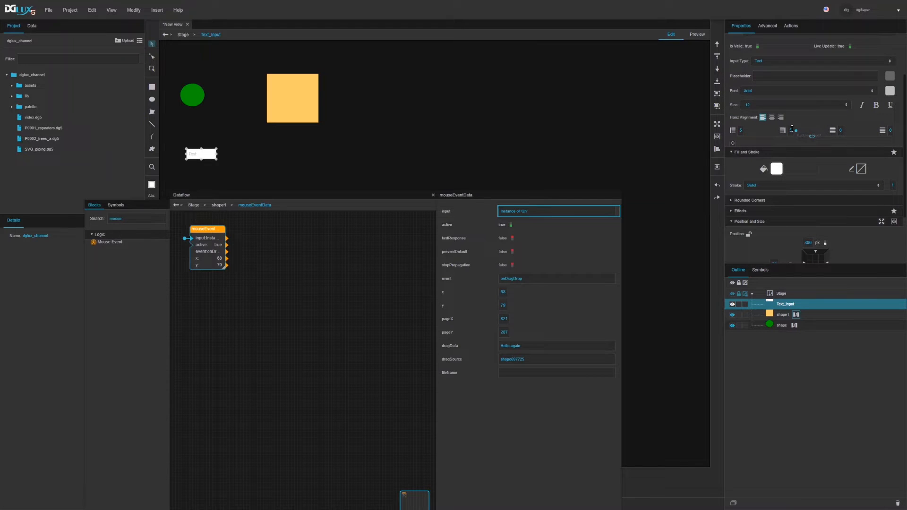
scroll(832, 114, "up", 2)
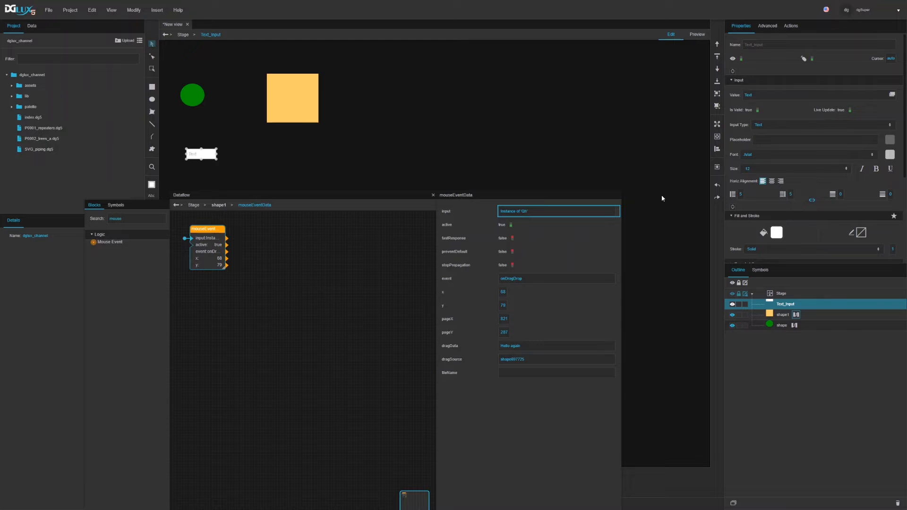
Step: Make the text input draggable and set its dragGroup to object_1
left_click(767, 25)
left_click(769, 44)
type("drag")
left_click(801, 73)
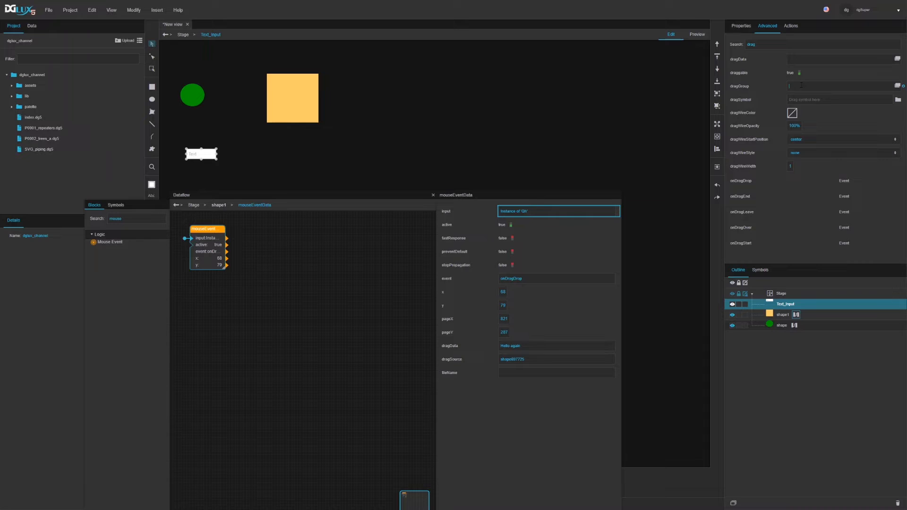
left_click(801, 86)
type("object_1")
Step: Bind the text input's own value to its dragData property and close the binding window
left_click(741, 25)
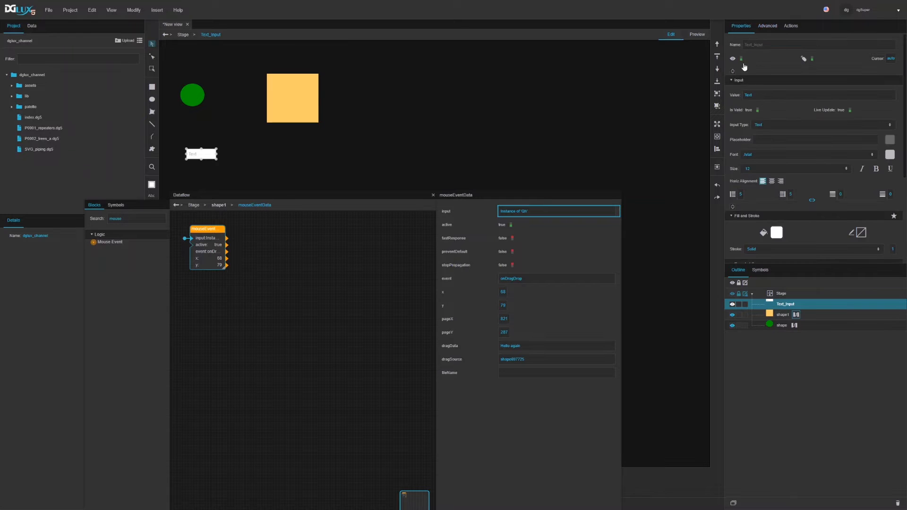
left_click(898, 95)
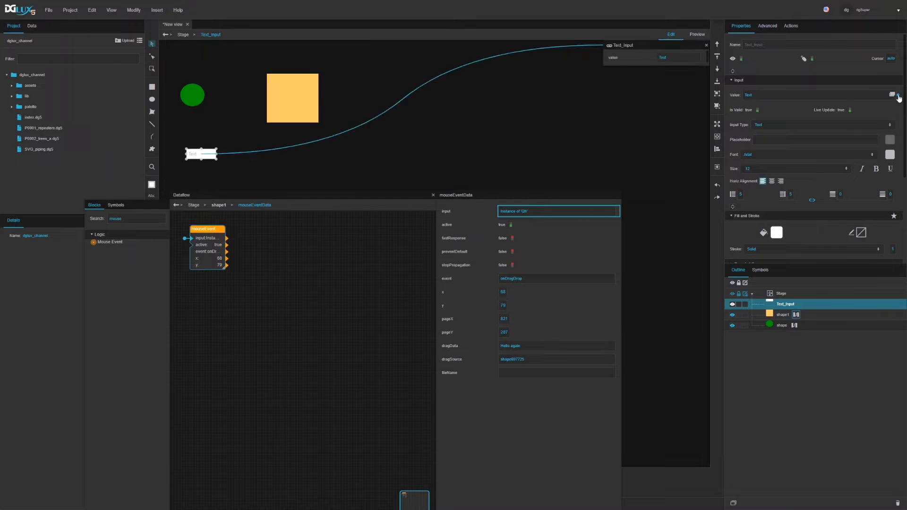
left_click(770, 27)
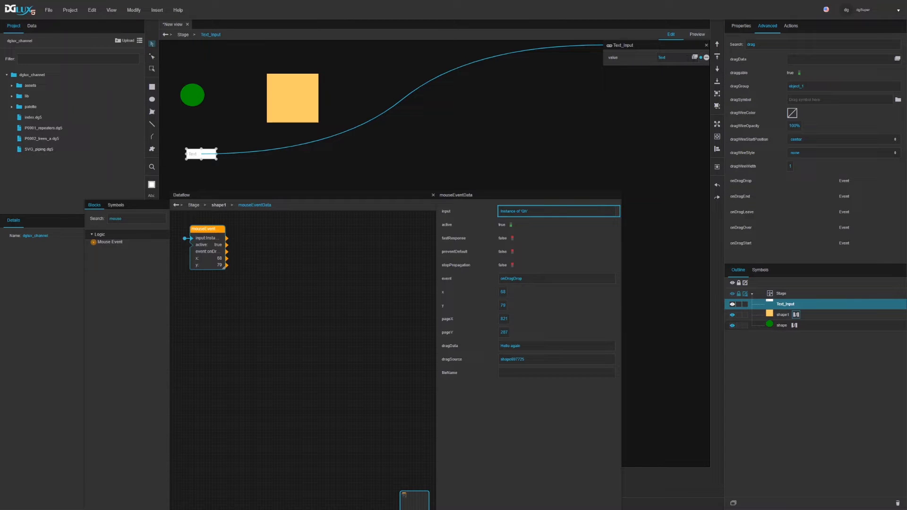
left_click_drag(707, 62, 803, 59)
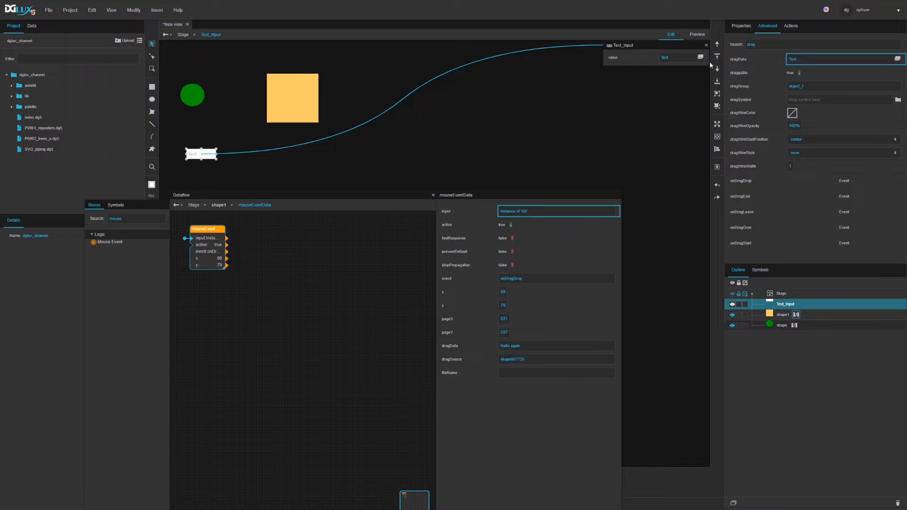
left_click(707, 45)
Step: Clear the text input's value and set its placeholder to "type something..."
left_click(741, 26)
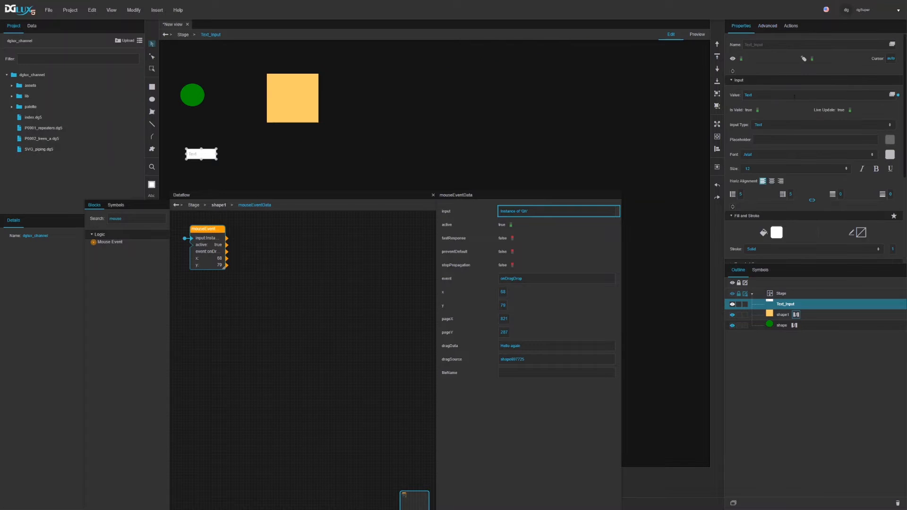
left_click(898, 95)
left_click(886, 116)
left_click(769, 123)
left_click(771, 136)
type("type sor")
key("Return")
Step: Give the placeholder a light grey colour, and widen the text input and place it directly below the green circle
left_click(890, 139)
left_click(810, 190)
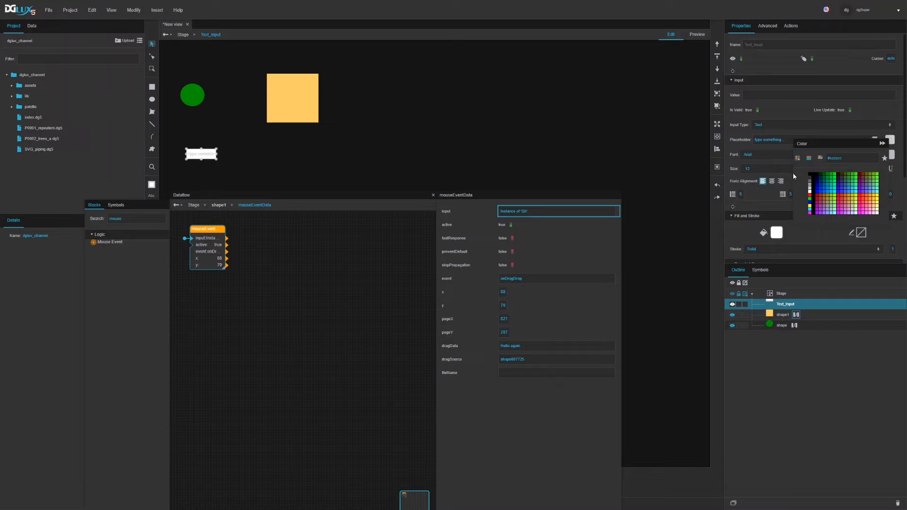
left_click(785, 141)
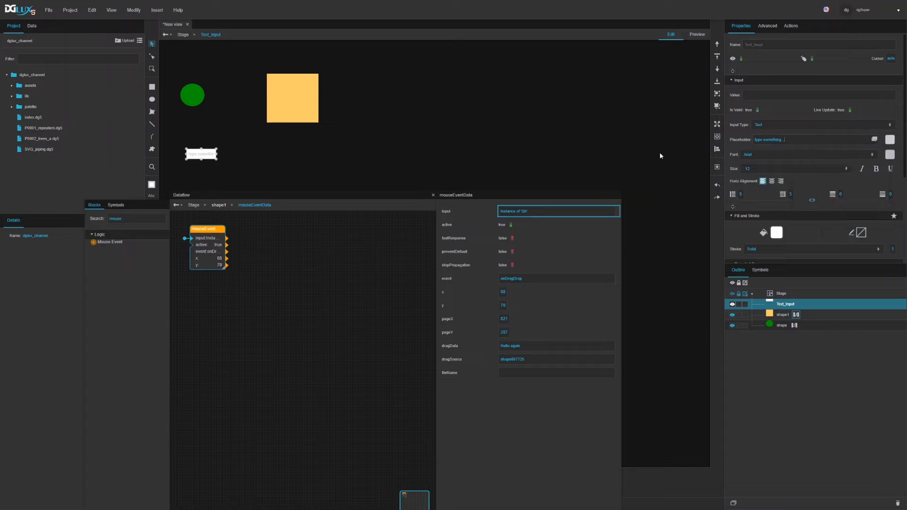
left_click_drag(218, 153, 220, 125)
Step: Add a Table block to the square's dataflow beside the Mouse Event block
left_click(287, 117)
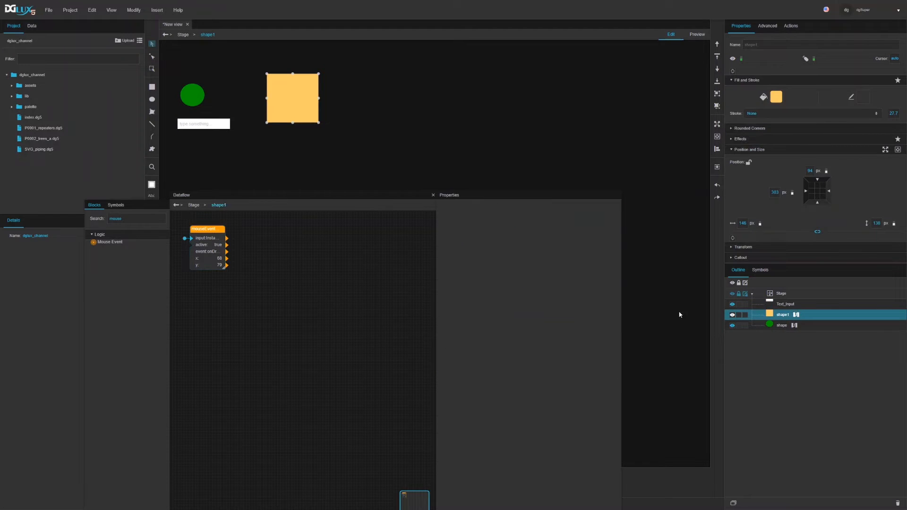
double_click(120, 220)
type("tabl")
left_click_drag(99, 245, 256, 228)
left_click(264, 229)
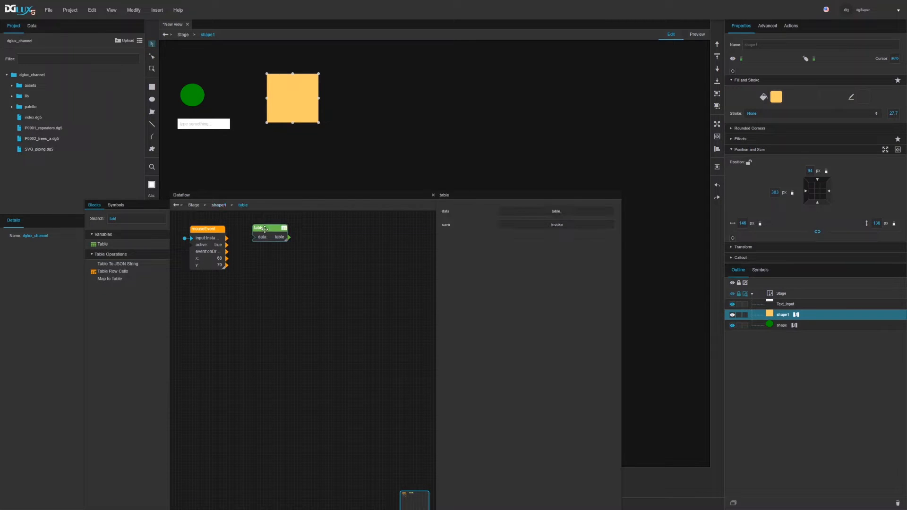
Step: Open the Table block's data in its own window and rename columns v1 and v2 to ts and value
left_click(514, 213)
left_click_drag(346, 40, 572, 161)
left_click(485, 178)
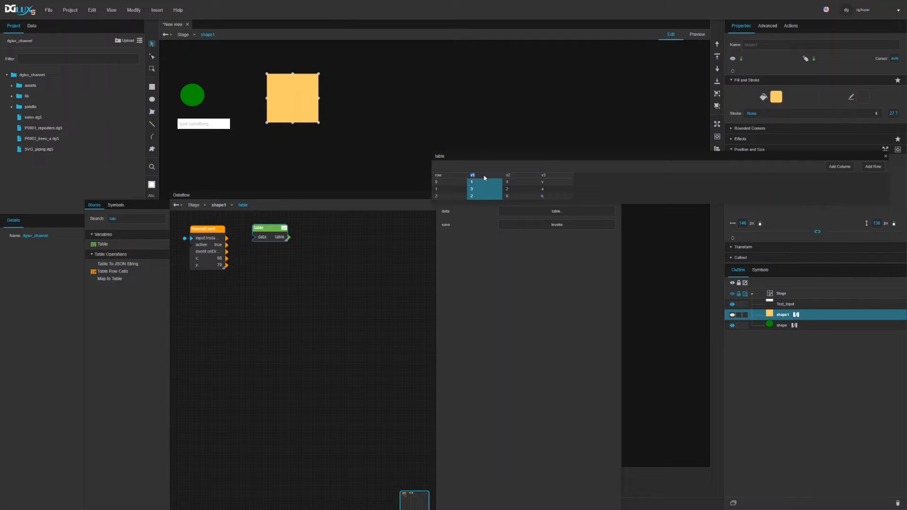
type("ts")
left_click(517, 174)
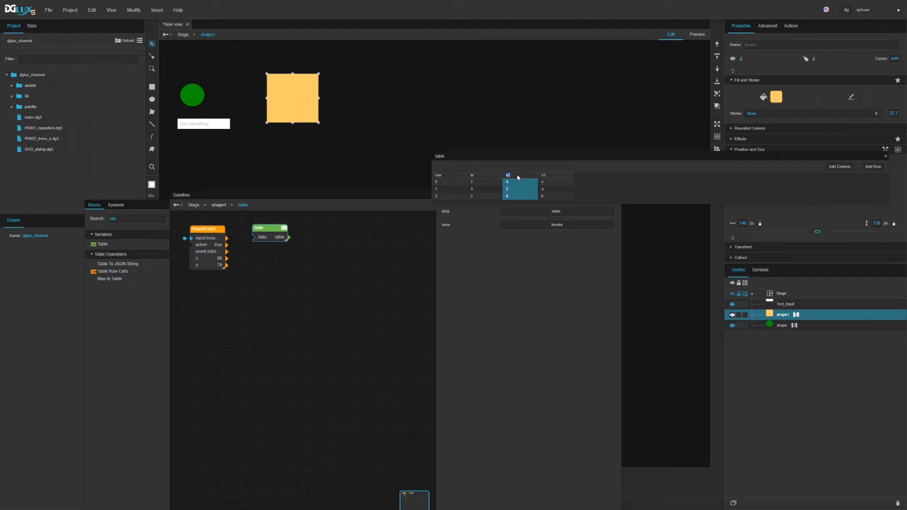
type("value")
Step: Delete column v3 and all three rows from the table, and shrink its window to fit above the dataflow window
right_click(544, 175)
left_click(556, 204)
right_click(510, 196)
left_click(520, 213)
right_click(511, 192)
left_click(520, 211)
right_click(510, 183)
left_click(520, 212)
left_click_drag(886, 203, 577, 198)
left_click_drag(510, 160, 530, 132)
Step: Add an Add Row block to the square's dataflow and feed its table input from the Table block
double_click(121, 219)
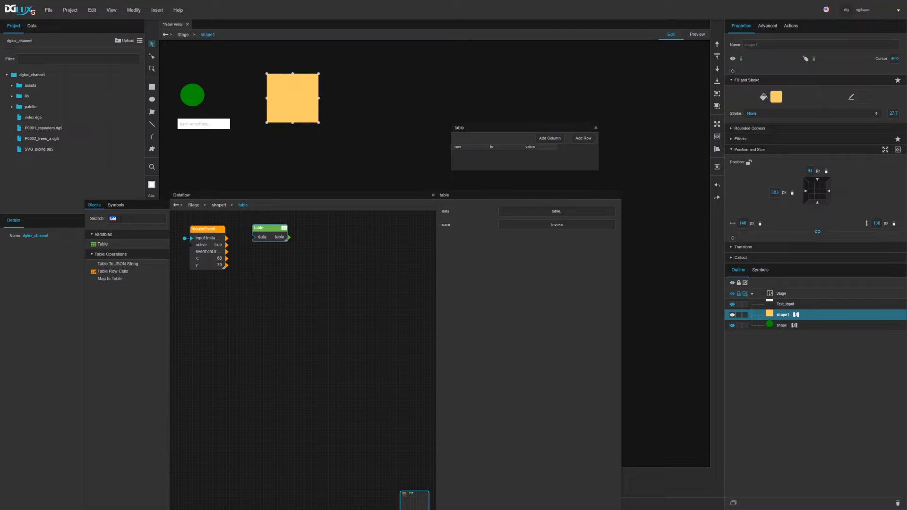
type("add")
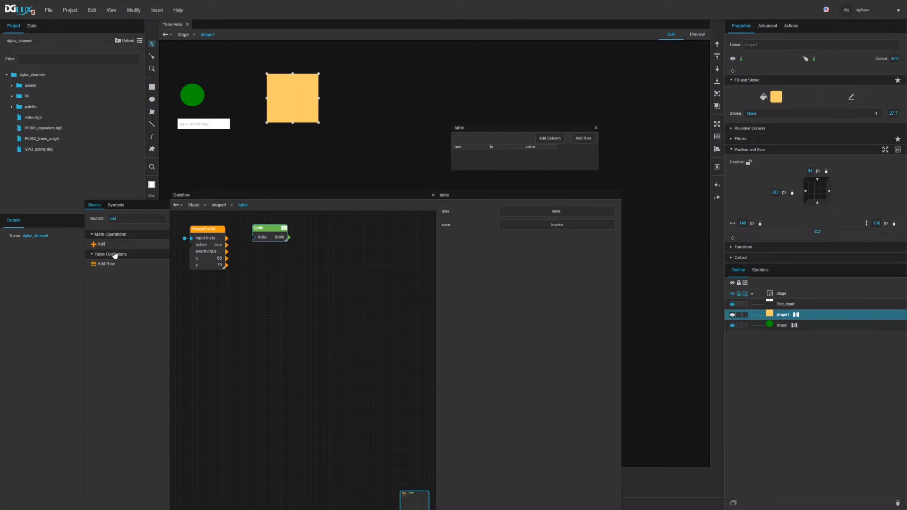
left_click_drag(102, 264, 511, 234)
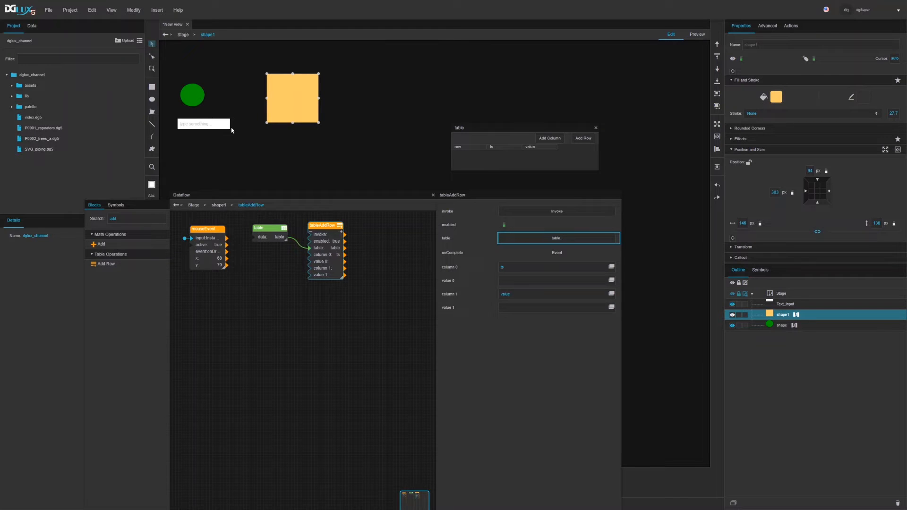
Step: Bind the System Time metric from the downstream System node to value 0 of the Add Row block
left_click(32, 27)
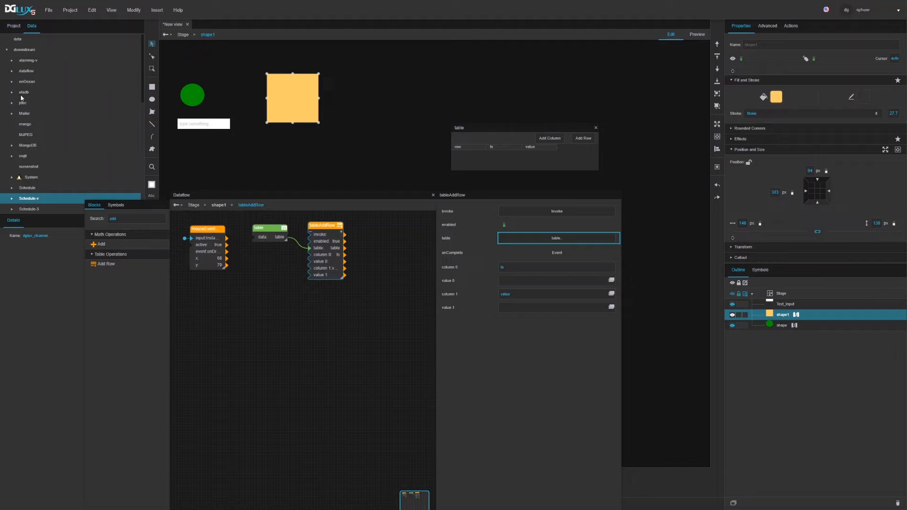
scroll(23, 84, "down", 3)
scroll(23, 84, "up", 1)
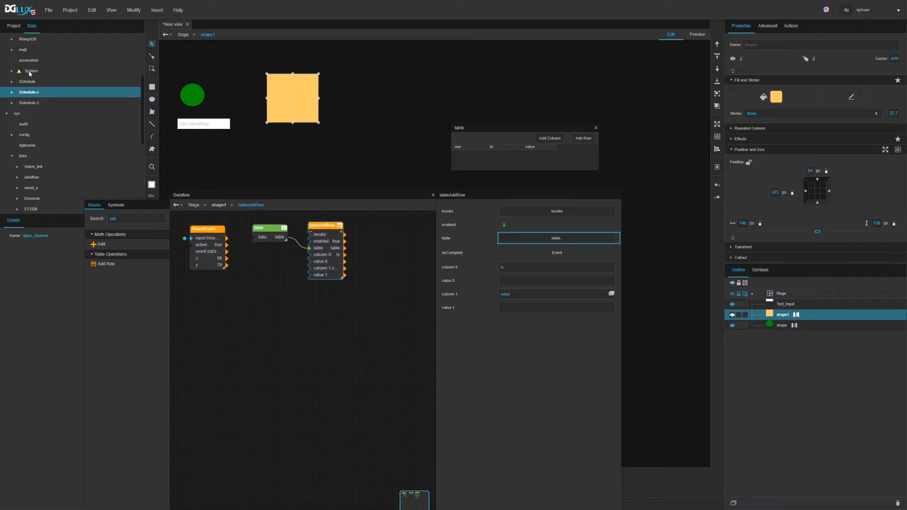
left_click(30, 71)
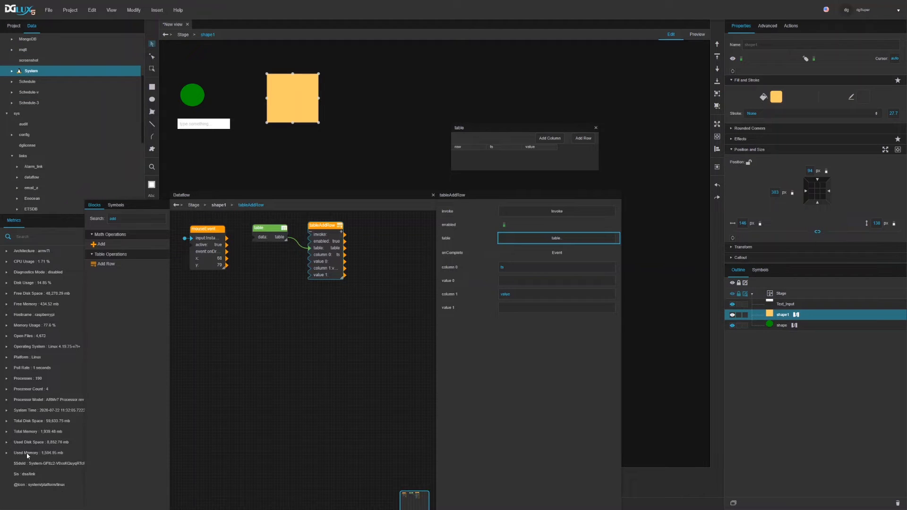
left_click_drag(35, 409, 517, 281)
left_click(320, 261)
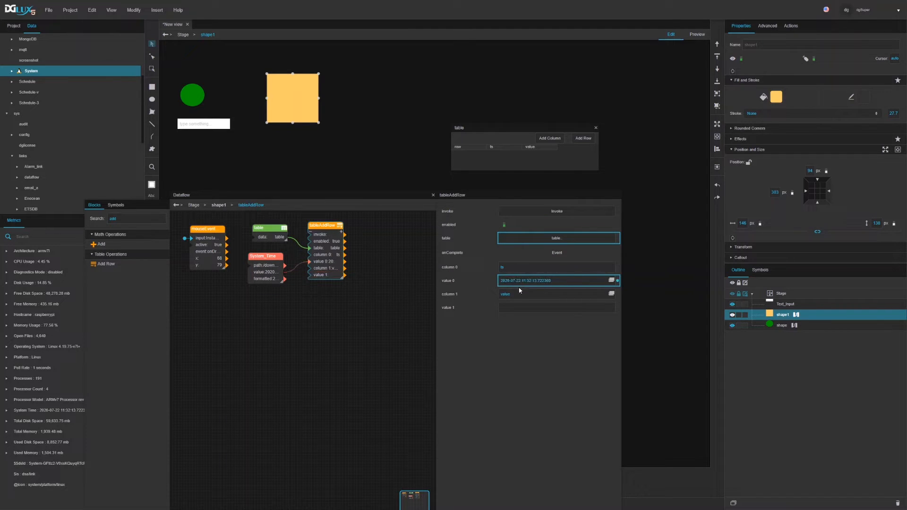
Step: Pin dragData on the Mouse Event block and bind it to value 1 of the Add Row block
left_click(208, 255)
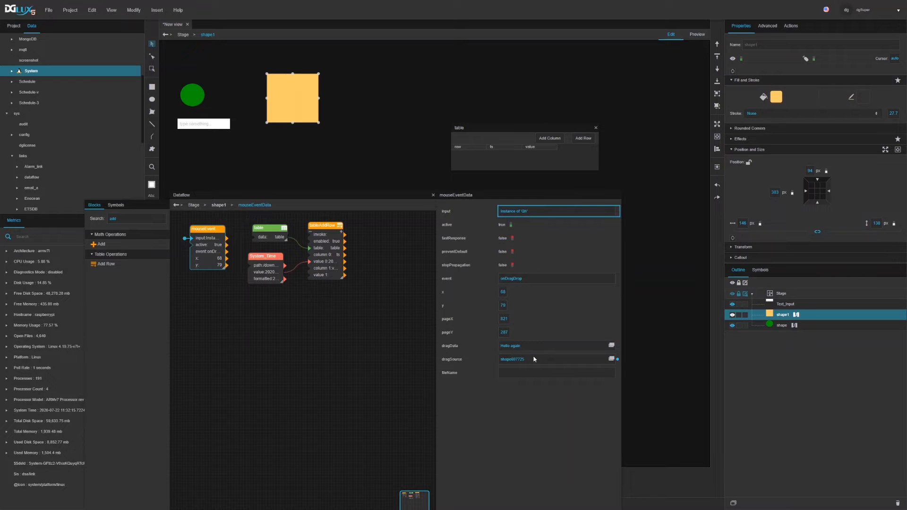
left_click(613, 345)
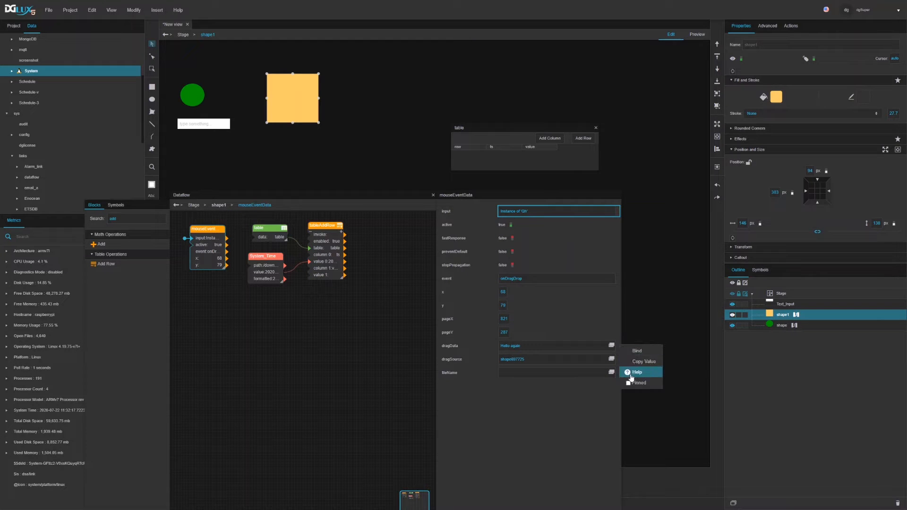
left_click(633, 383)
left_click(324, 265)
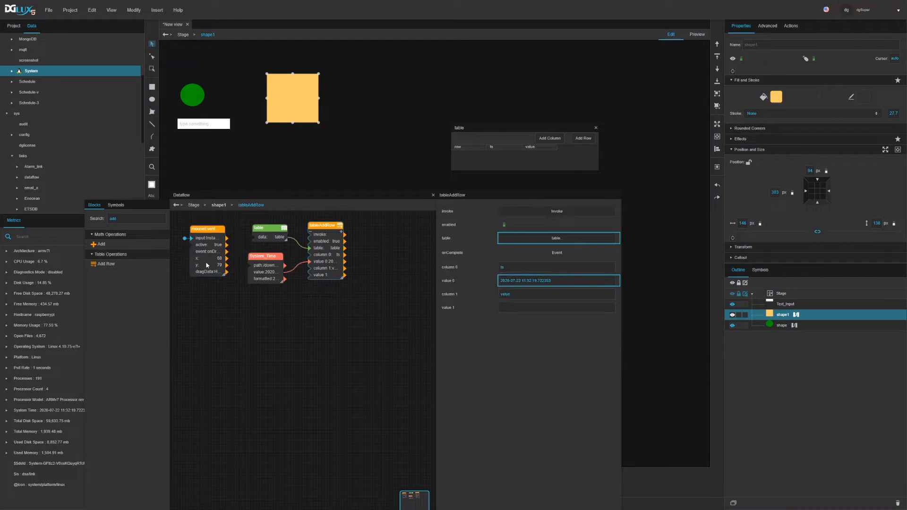
left_click_drag(227, 272, 519, 307)
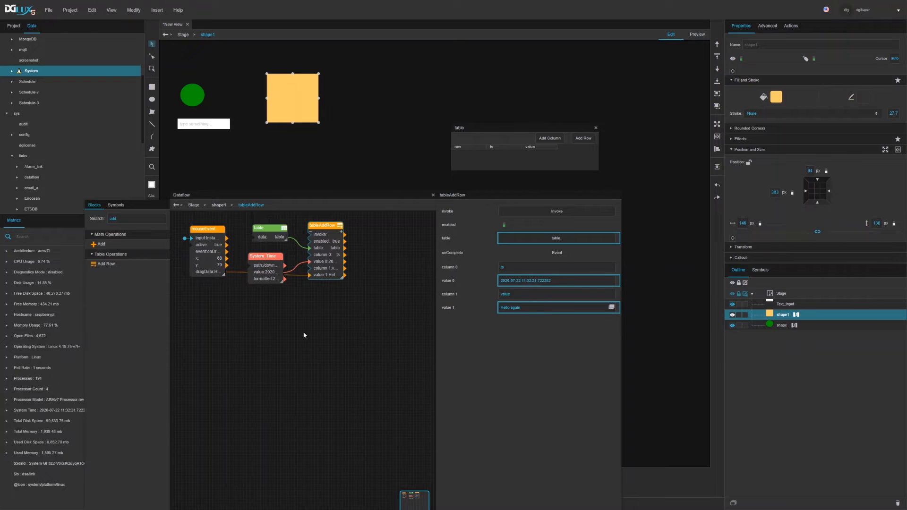
Step: Add a Delay block just ahead of the Add Row block, spacing the dataflow blocks apart to make room
left_click_drag(327, 233, 371, 233)
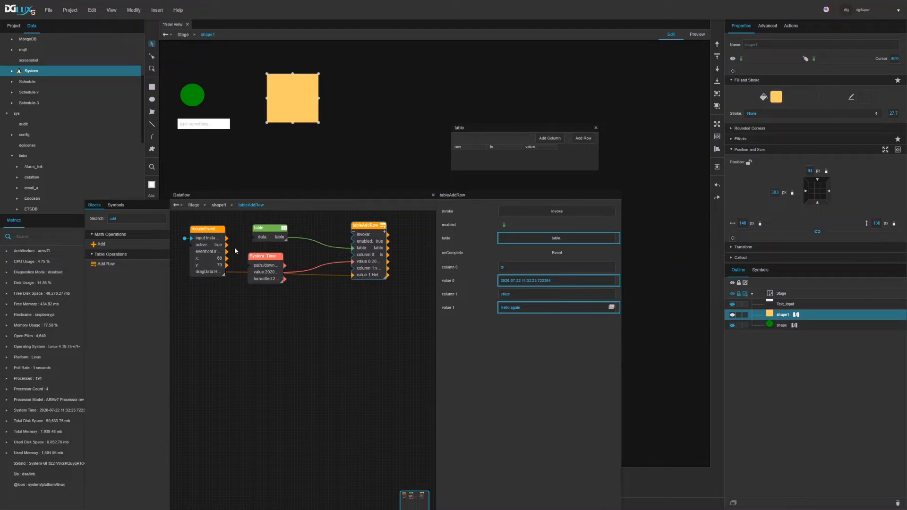
left_click(218, 250)
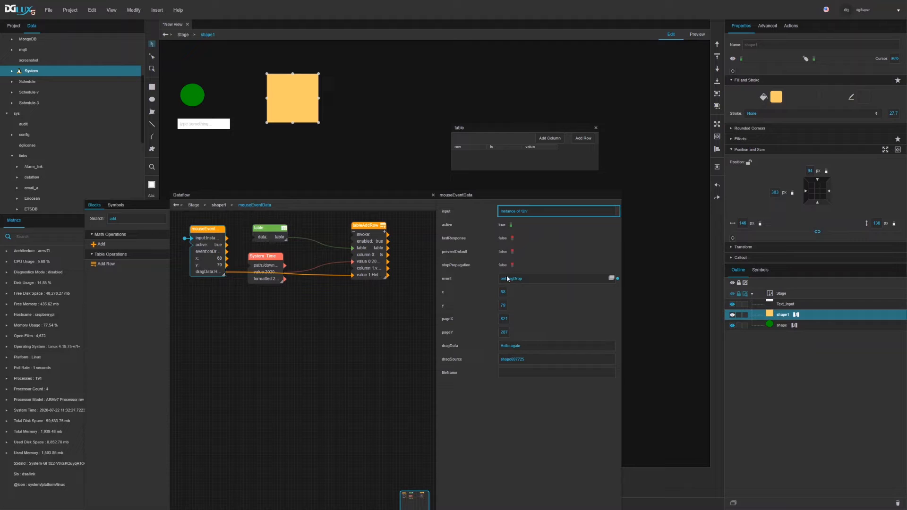
double_click(145, 219)
type("del")
key("Return")
left_click_drag(109, 243, 378, 224)
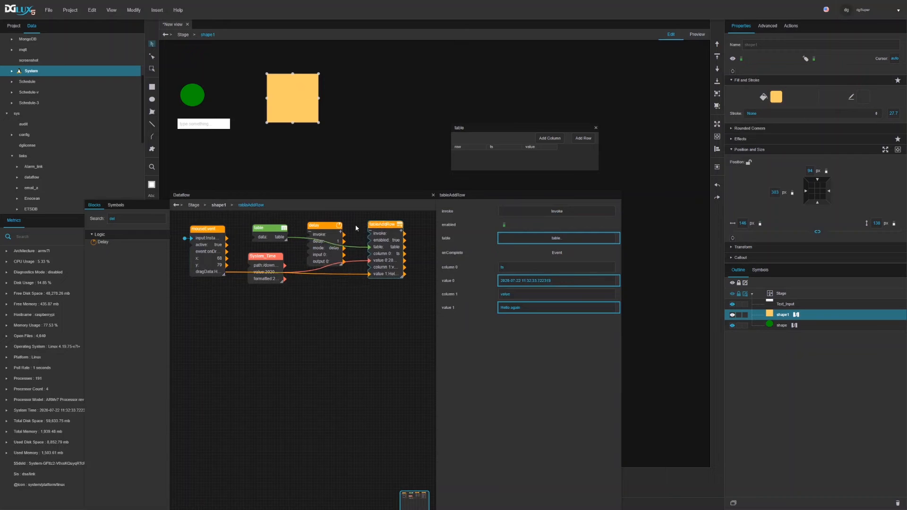
left_click(317, 225)
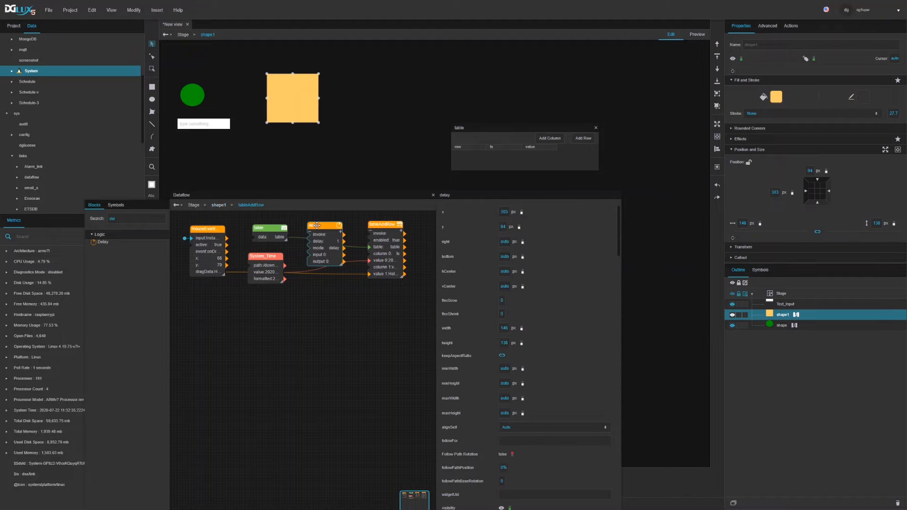
left_click_drag(321, 225, 327, 225)
double_click(327, 225)
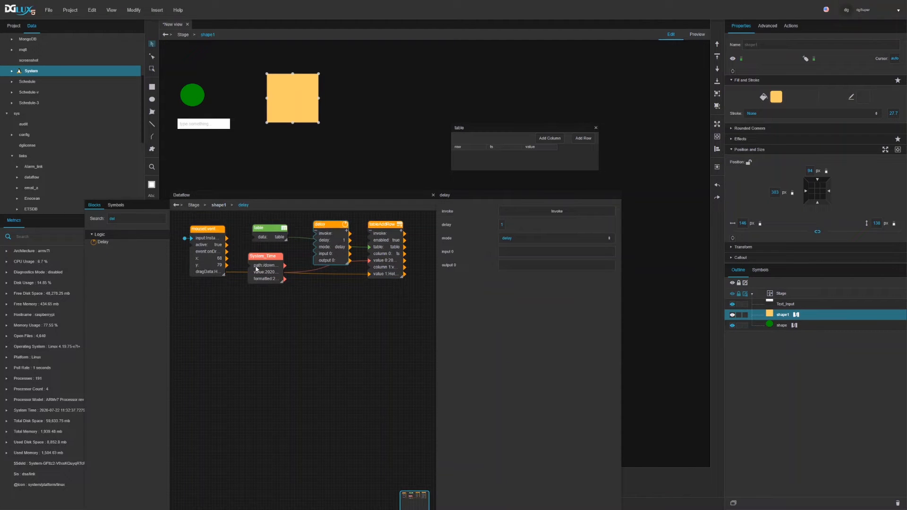
Step: Wire the Mouse Event's event output into the Delay block's input 0, and its output 0 into the Add Row's invoke
left_click(204, 268)
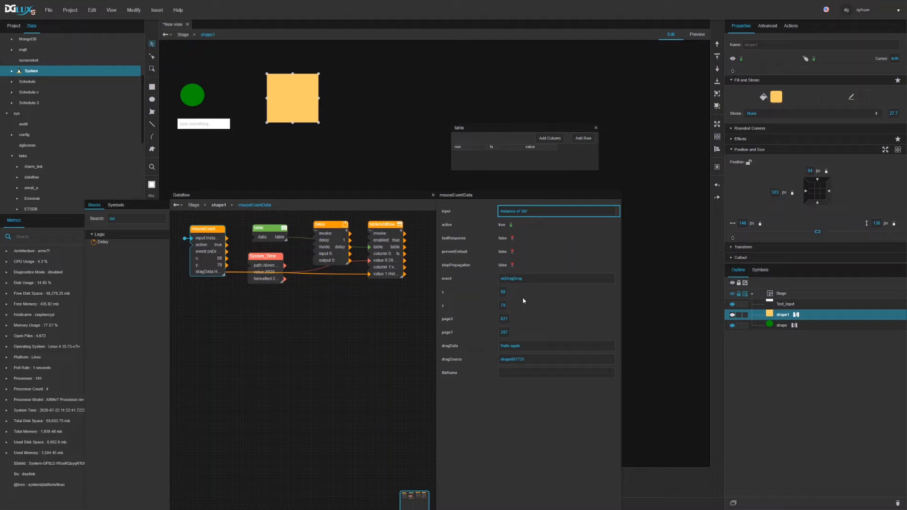
left_click(613, 279)
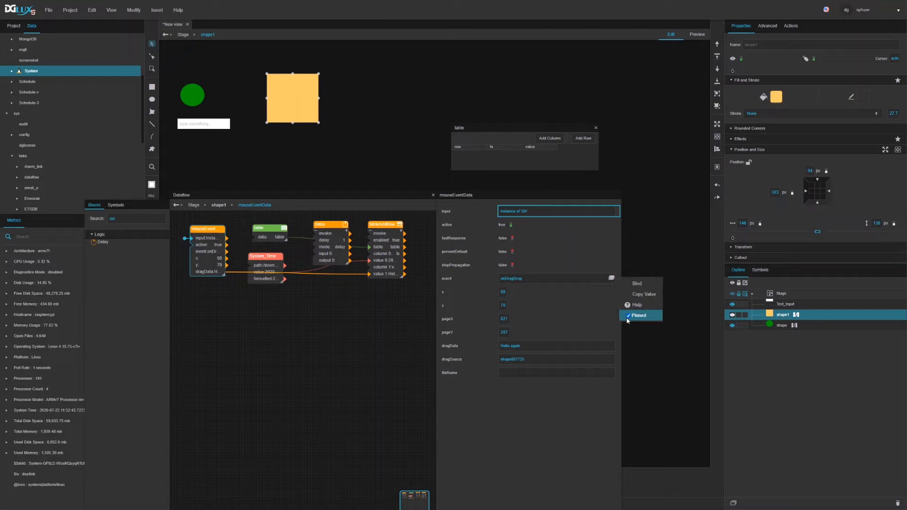
left_click_drag(227, 252, 370, 233)
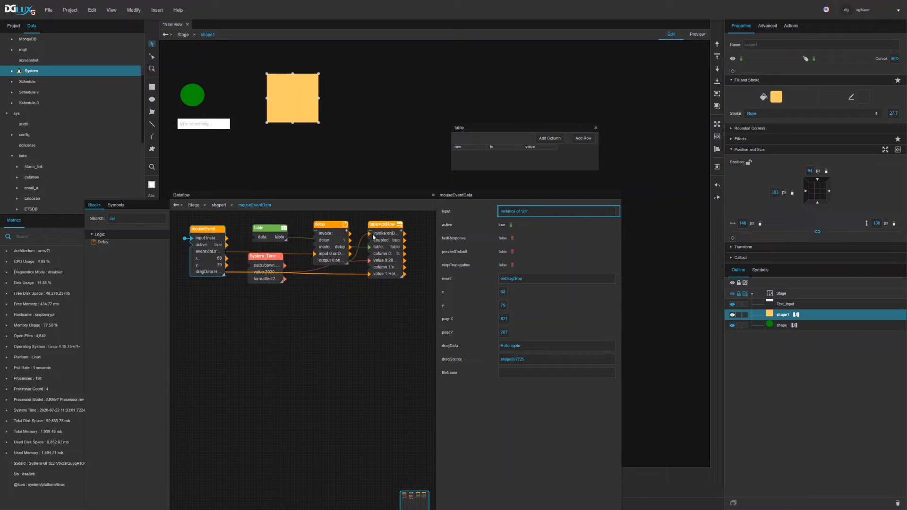
Step: Set the Delay block's delay to 0.2
left_click(331, 246)
double_click(502, 225)
type("0.2")
key("Return")
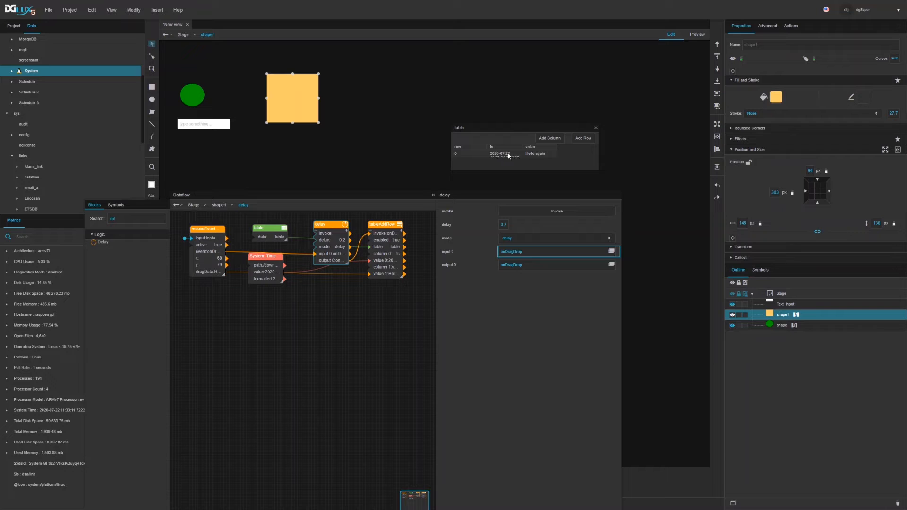
Step: Widen the table's ts column, and preview with the dataflow window closed and the enlarged table window below the text input
left_click_drag(521, 149, 531, 150)
left_click(698, 34)
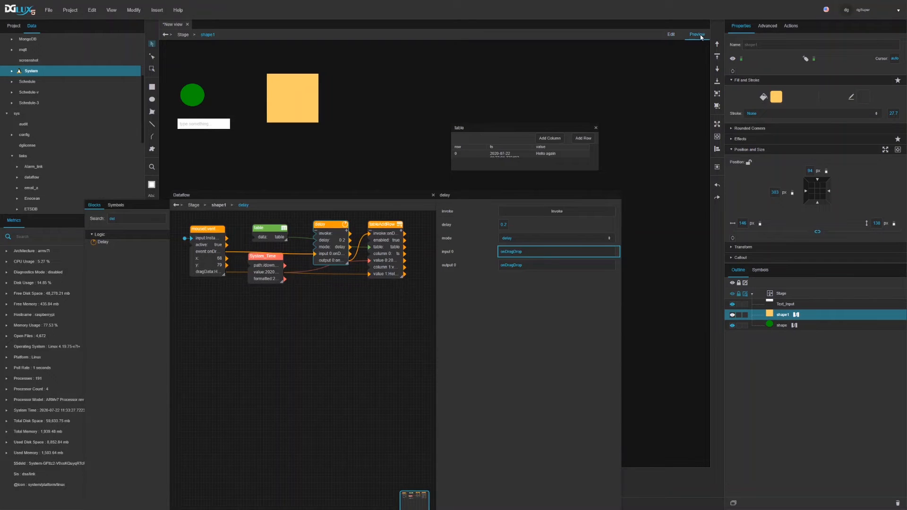
left_click(433, 195)
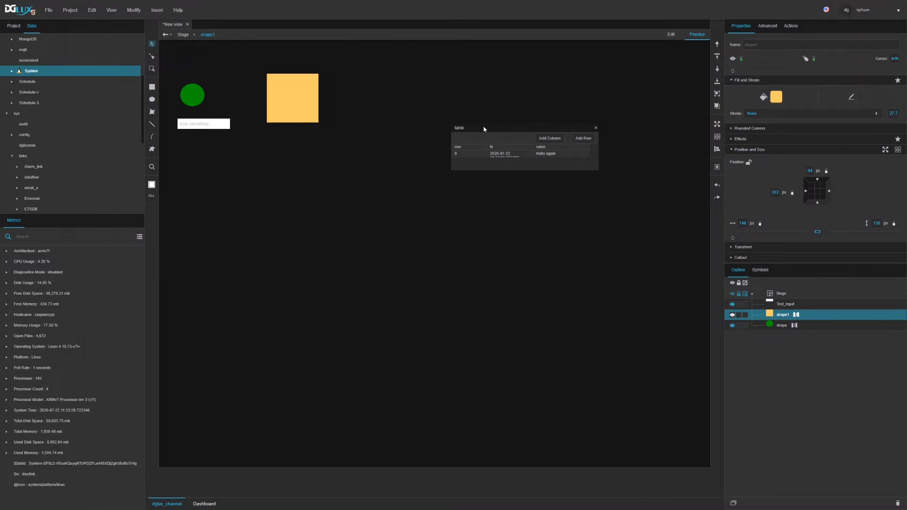
left_click_drag(482, 127, 215, 190)
left_click_drag(326, 235, 407, 267)
Step: Enter "Hey hey" in the text input and drop it on the square
left_click(194, 122)
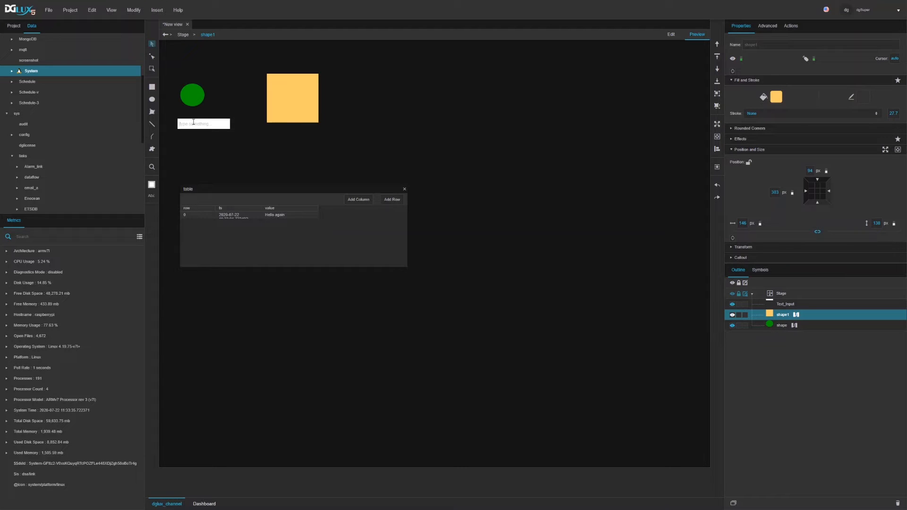
type("Hey")
left_click_drag(220, 123, 293, 101)
Step: Return to editing, reopen the square's dataflow and check the drag data on the Mouse Event and Add Row blocks
left_click(669, 35)
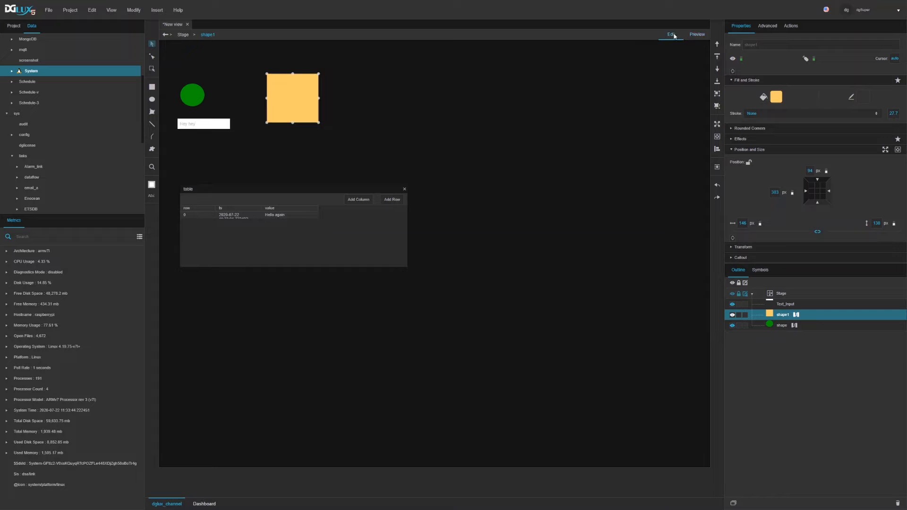
left_click(796, 315)
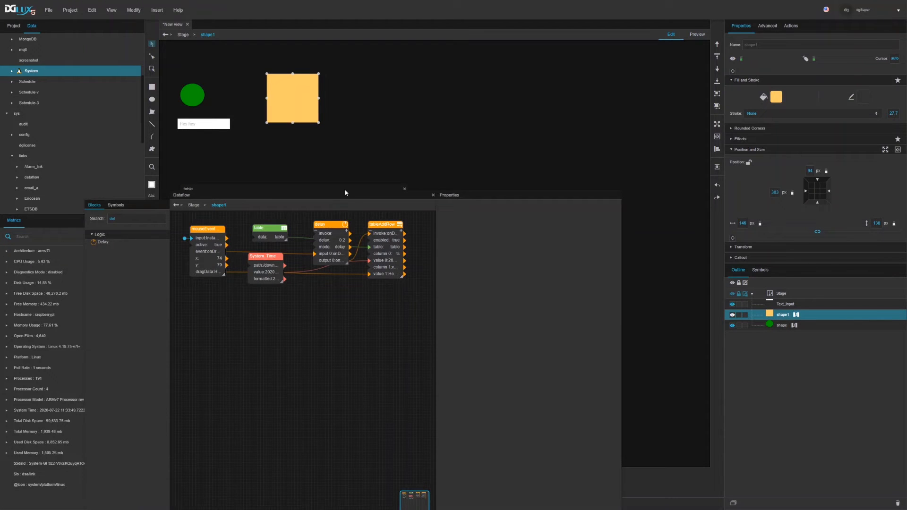
left_click_drag(344, 192, 350, 242)
left_click(200, 313)
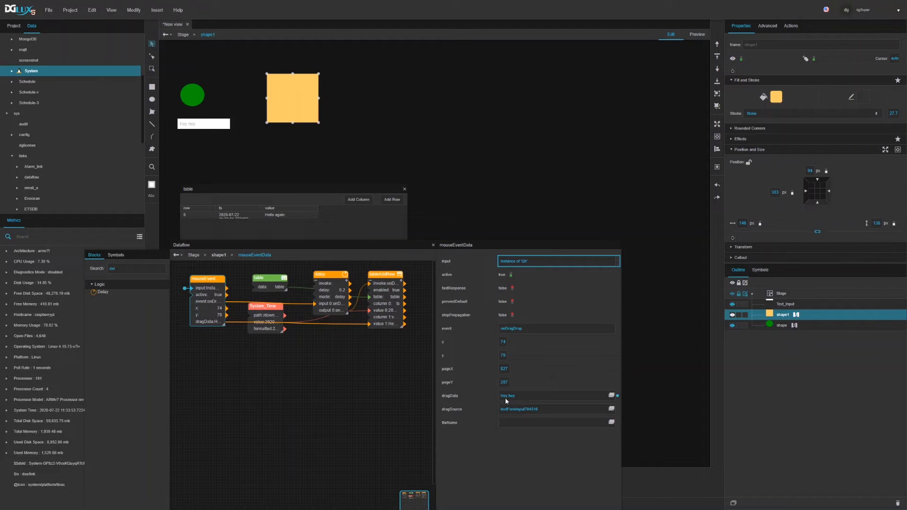
left_click(386, 312)
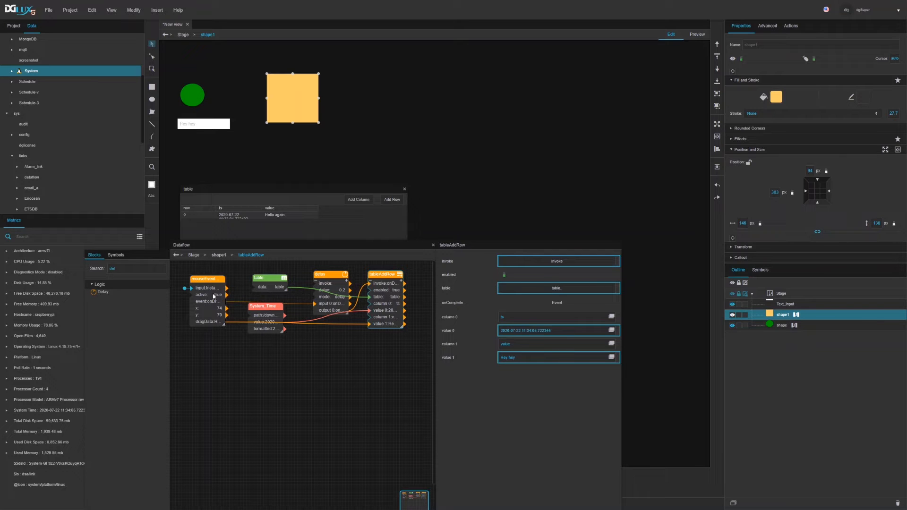
Step: Feed the Delay block's input 0 from the Mouse Event's input instead of its event, and preview with the dataflow window closed
left_click(214, 279)
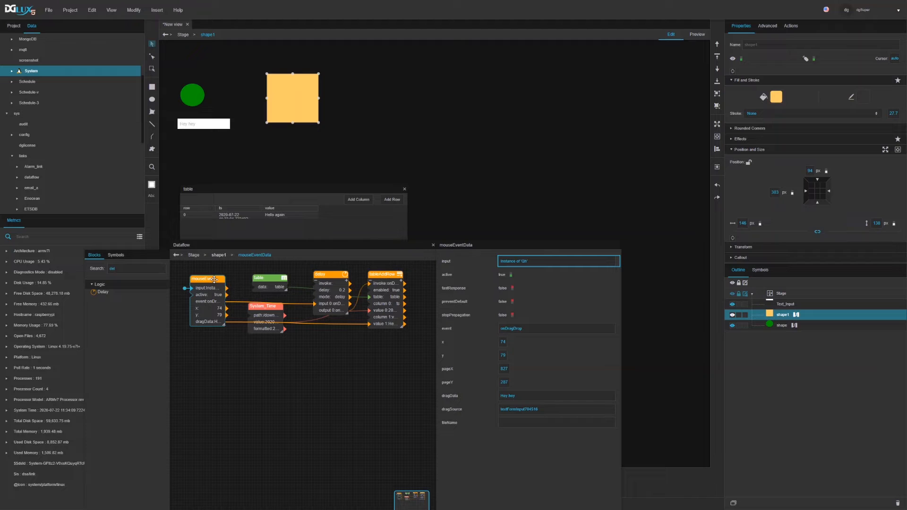
left_click_drag(212, 289, 319, 307)
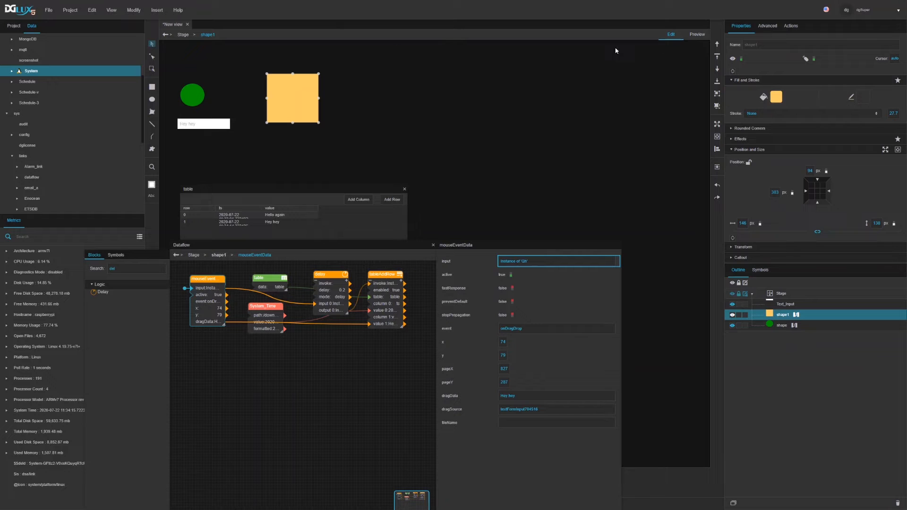
left_click(697, 35)
left_click(434, 246)
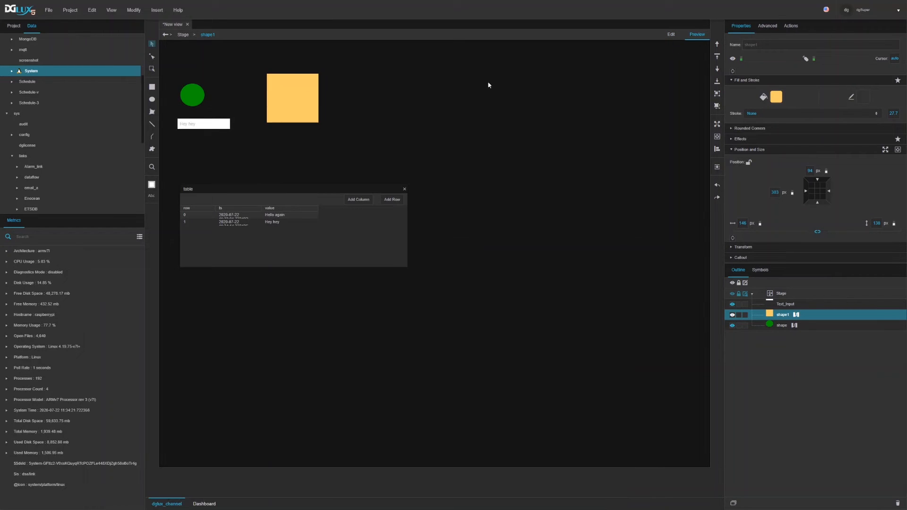
Step: Replace the text input's content with "Hey there" and drop it on the square
triple_click(218, 122)
type("Hey there")
left_click_drag(218, 122, 293, 101)
Step: Widen the table's ts column to fit the full timestamps, and drop the text on the square again with CCCC appended
left_click_drag(259, 208, 282, 207)
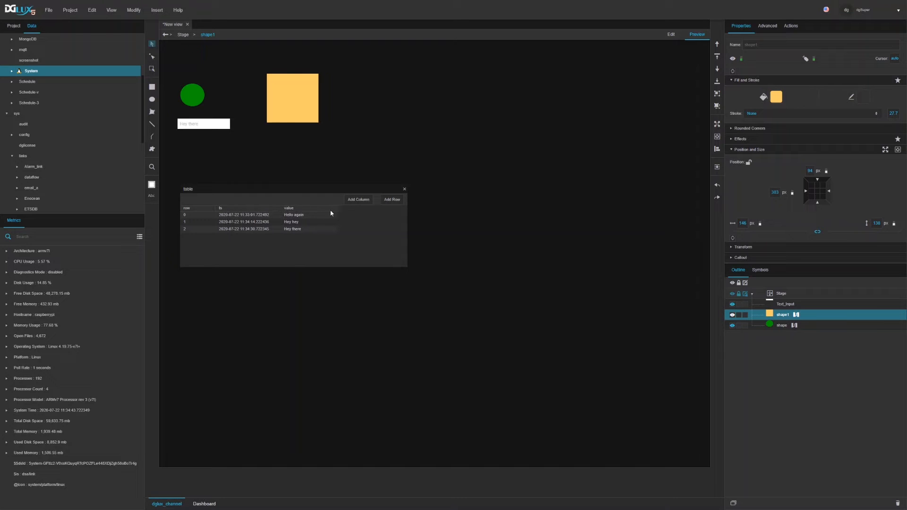
left_click_drag(337, 208, 319, 208)
type("CCCC")
left_click(288, 102)
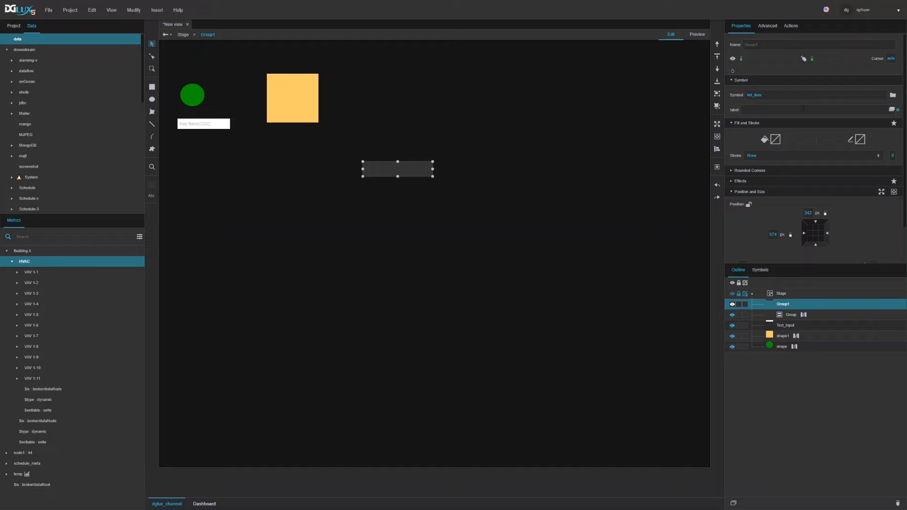
Step: Copy the symbol name list_item from the standalone item, and give the empty vertical group a solid border of width 1
double_click(776, 96)
key("ctrl+c")
left_click(205, 229)
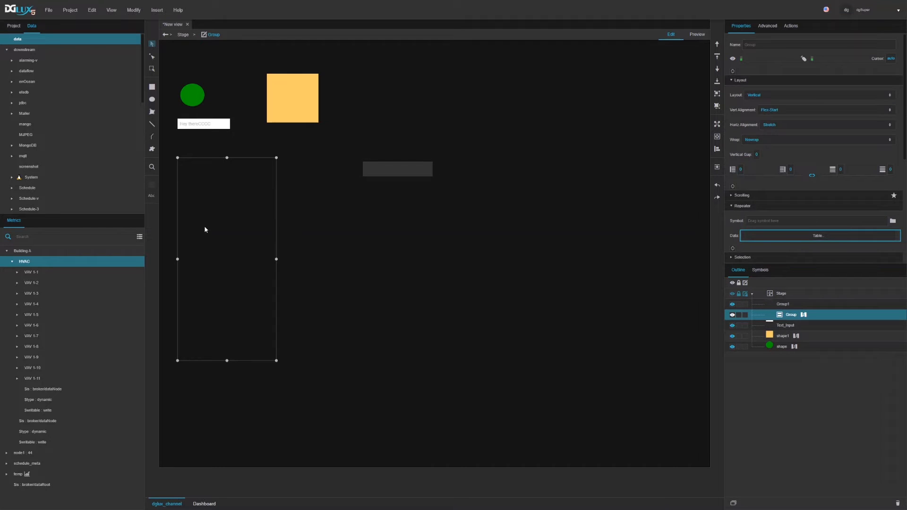
scroll(815, 219, "down", 4)
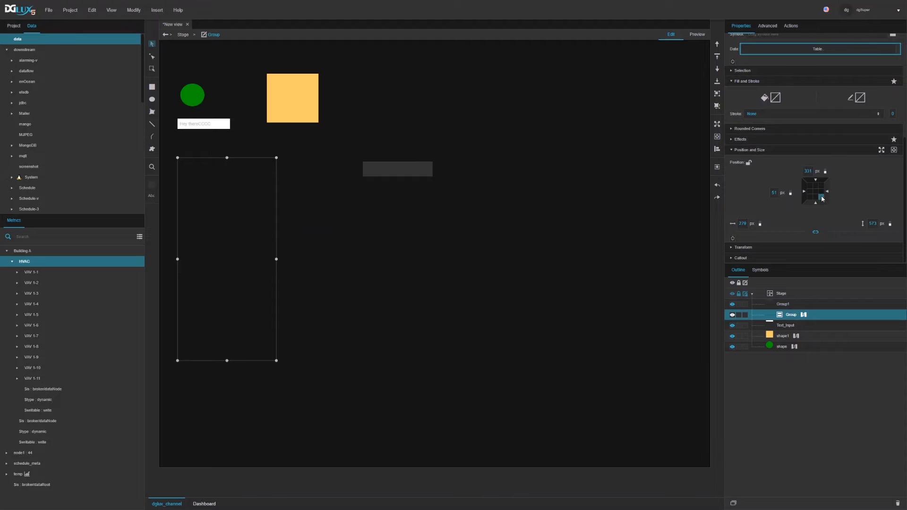
scroll(824, 198, "up", 2)
left_click(865, 206)
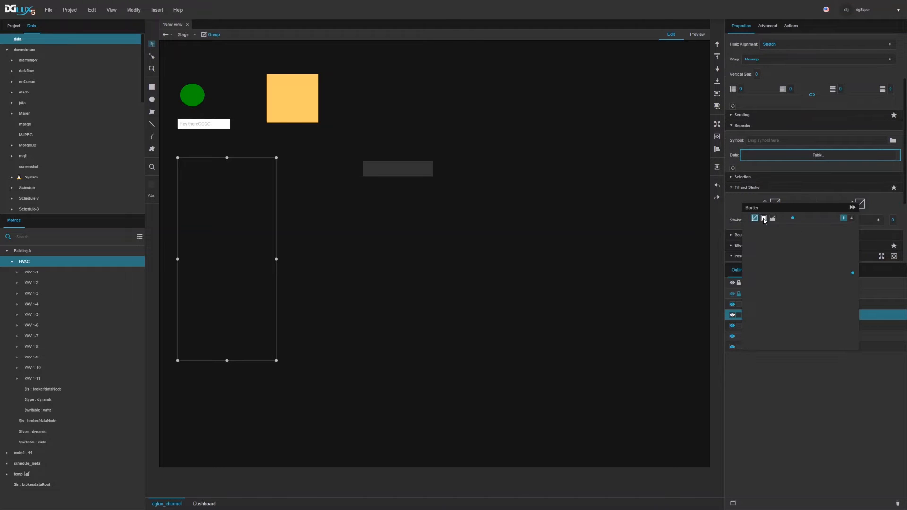
left_click(764, 218)
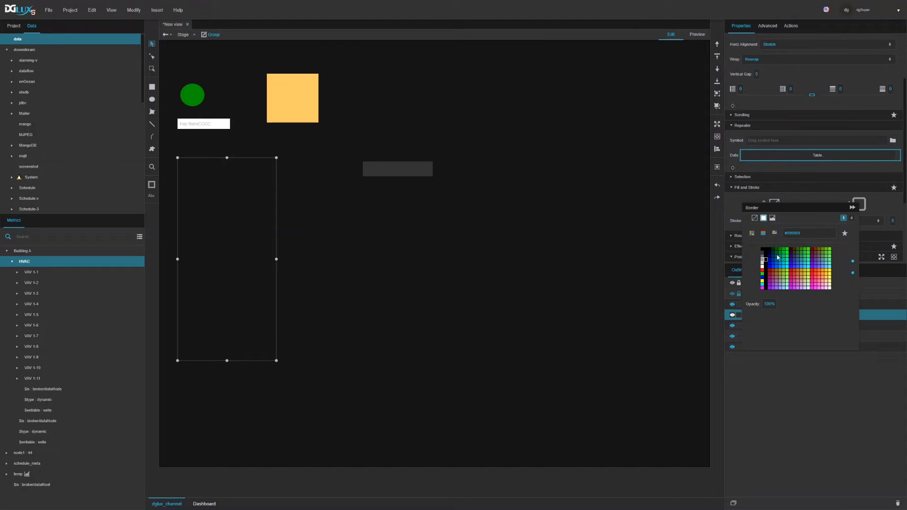
left_click(888, 221)
left_click(852, 222)
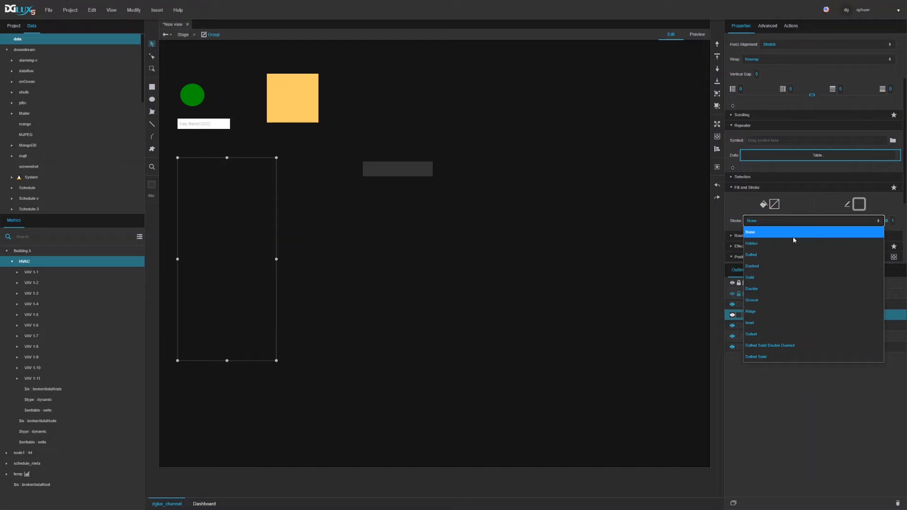
left_click(767, 279)
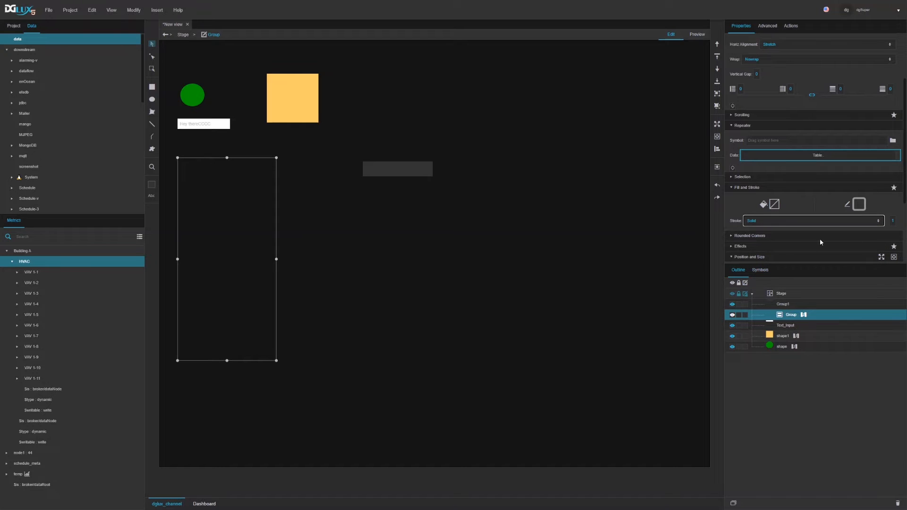
Step: Set the vertical group's repeater symbol to list_item
left_click(790, 143)
key("ctrl+v")
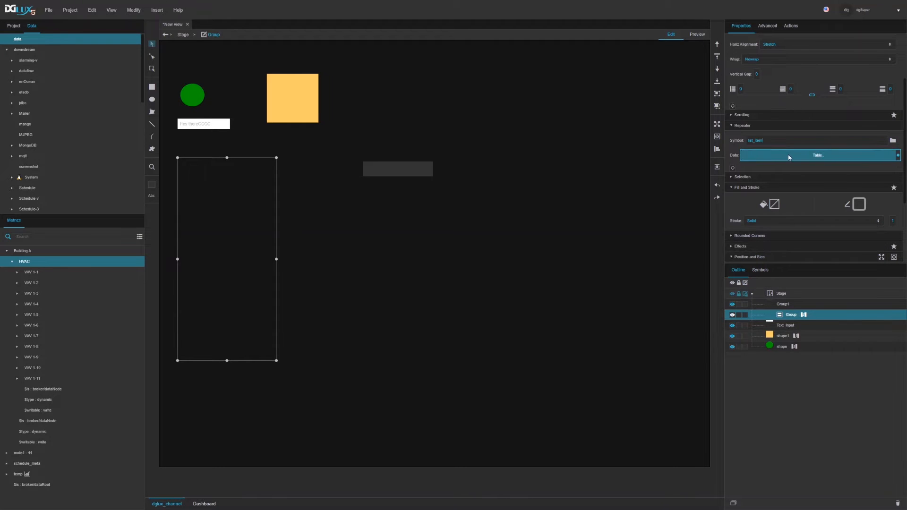
key("Return")
Step: Bind the repeater table's name column to the renderer's label, and close the table
left_click(777, 155)
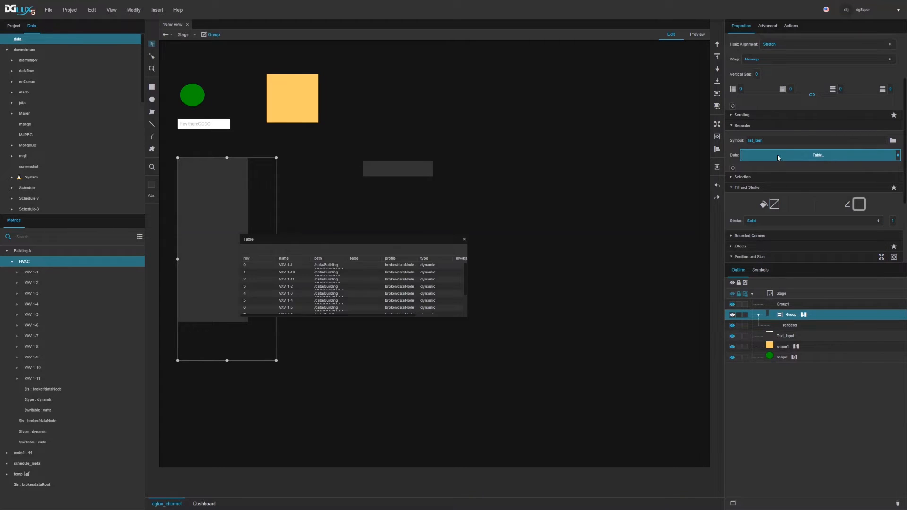
left_click(792, 326)
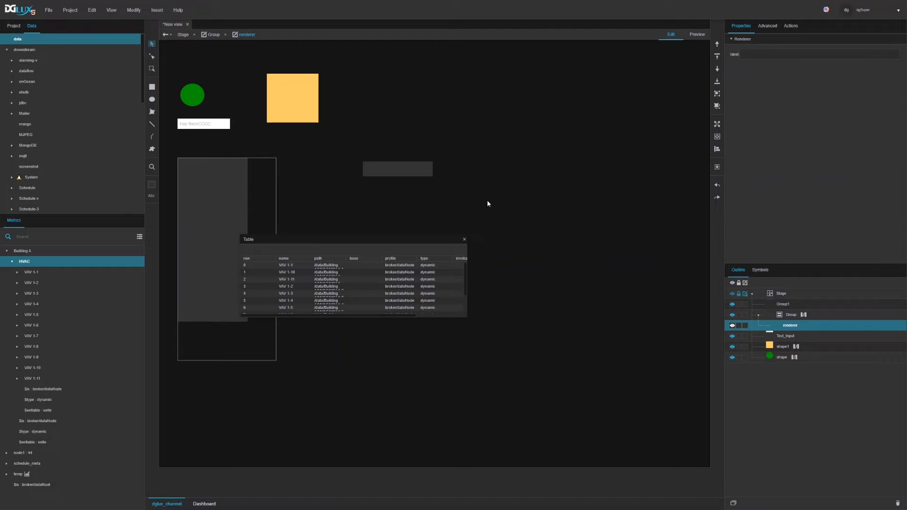
left_click_drag(283, 259, 766, 55)
left_click(465, 240)
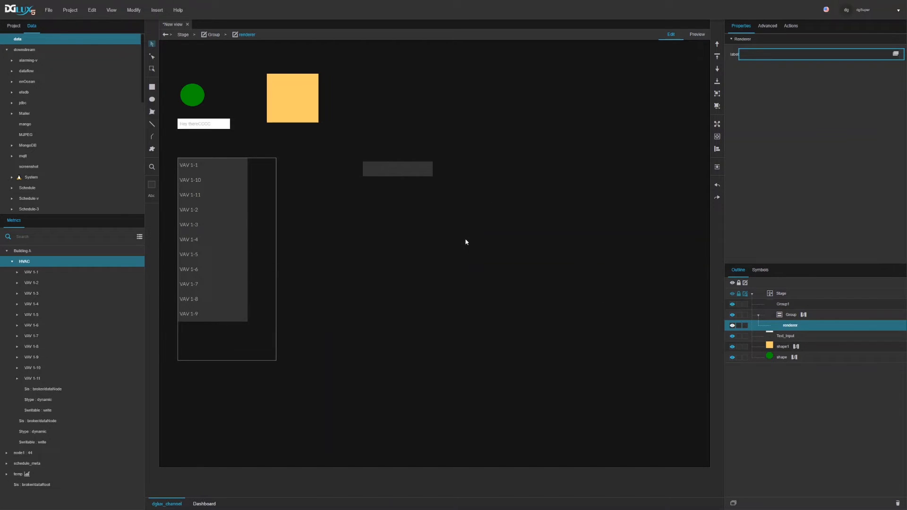
Step: Edit the list_item symbol to set its width to 100%, and apply the change
left_click(262, 180)
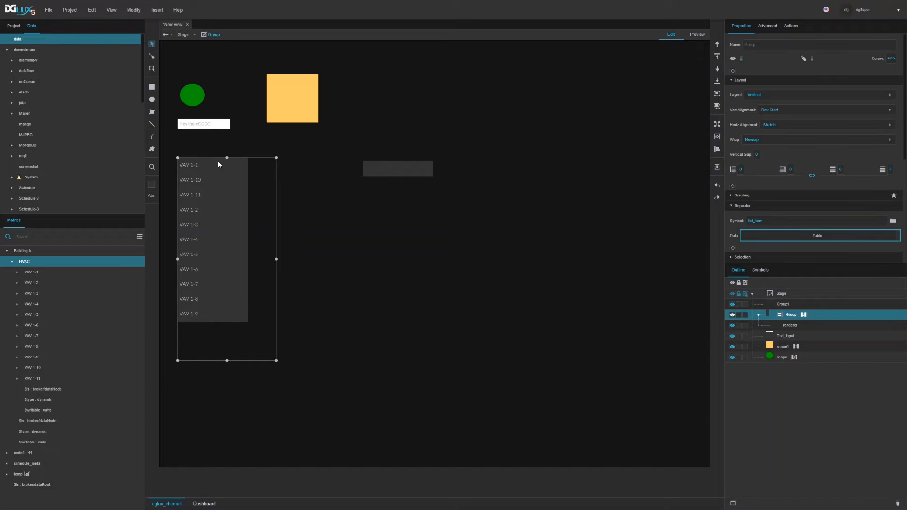
scroll(772, 199, "down", 3)
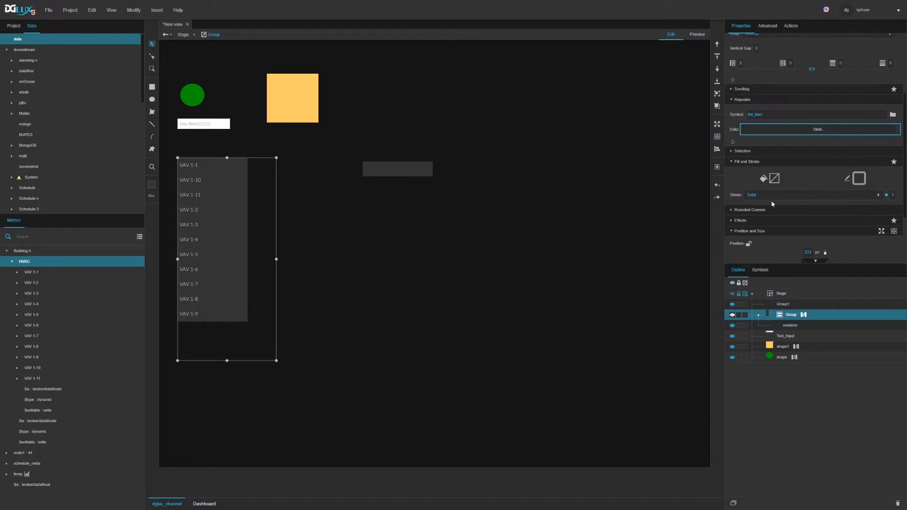
scroll(772, 202, "down", 3)
left_click(383, 165)
right_click(387, 166)
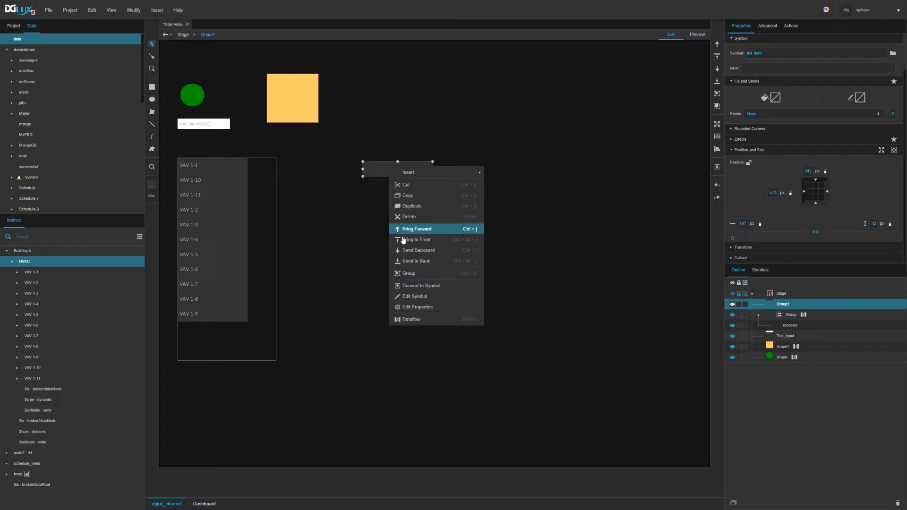
left_click(406, 298)
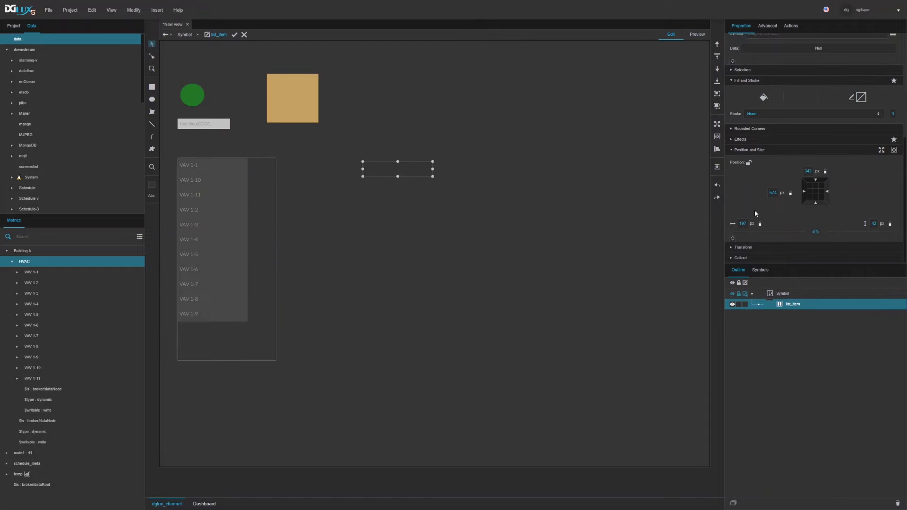
left_click(740, 223)
type("100%")
key("Return")
left_click(234, 34)
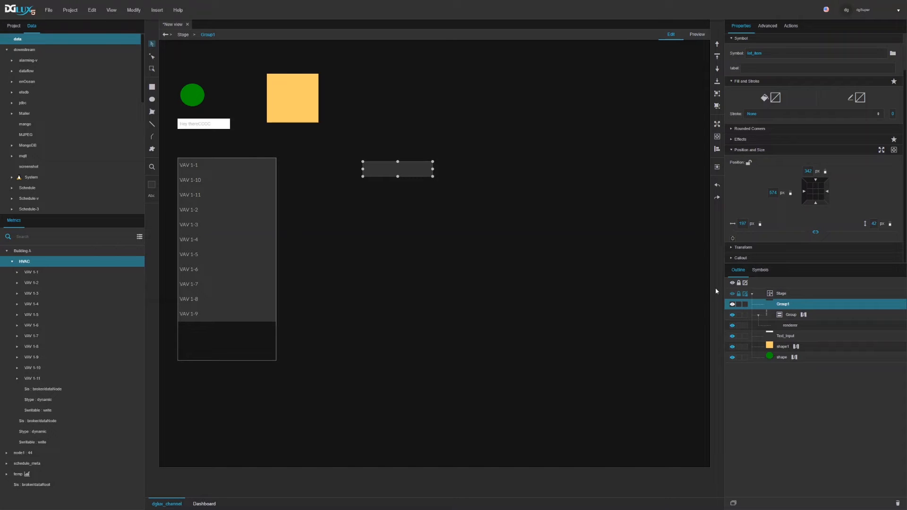
Step: Set the list group's vertical gap to 2, and delete the standalone list item beside it
scroll(784, 197, "up", 2)
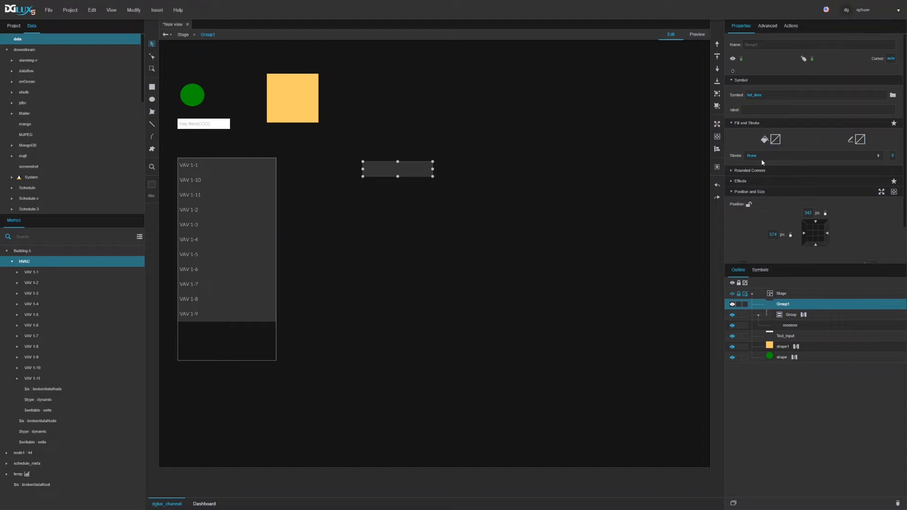
scroll(756, 177, "down", 2)
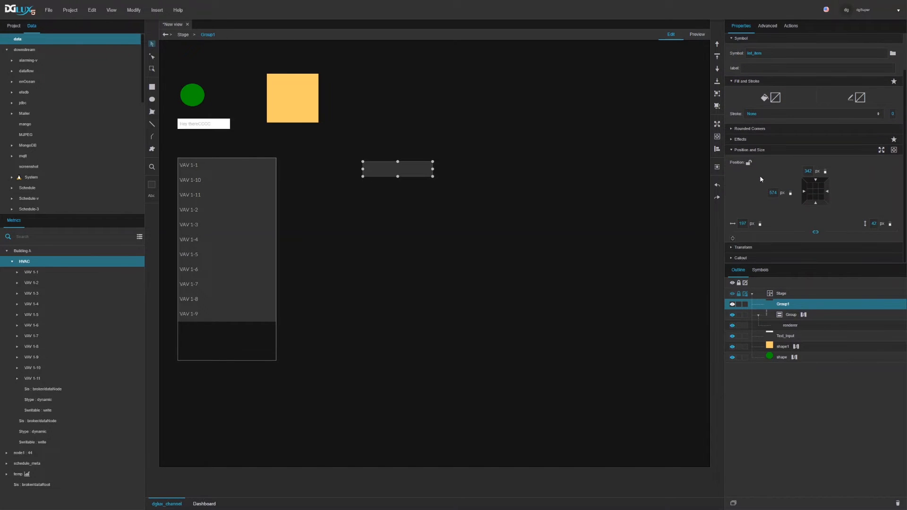
left_click(806, 315)
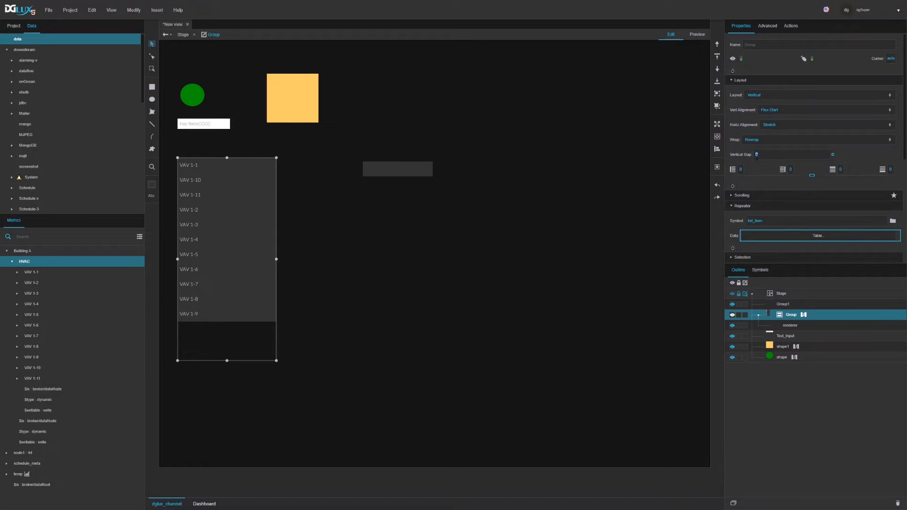
left_click_drag(757, 156, 756, 157)
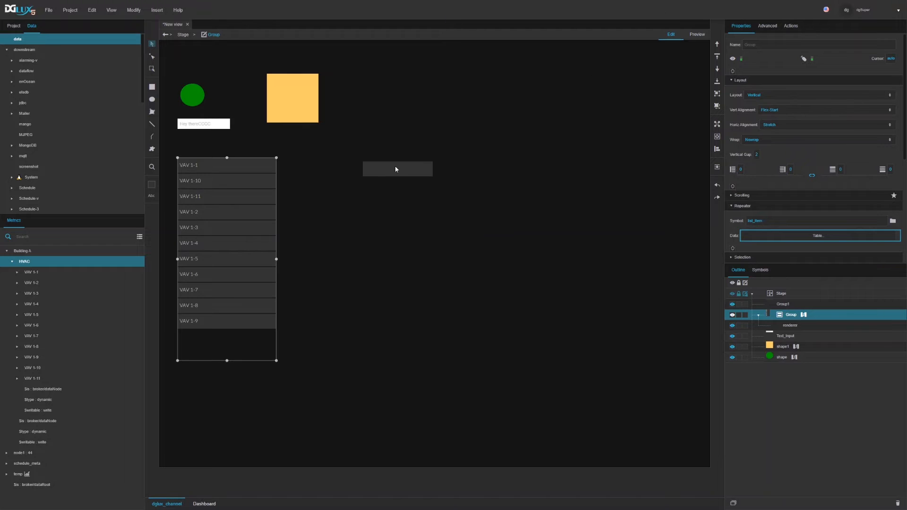
left_click(383, 177)
key("Delete")
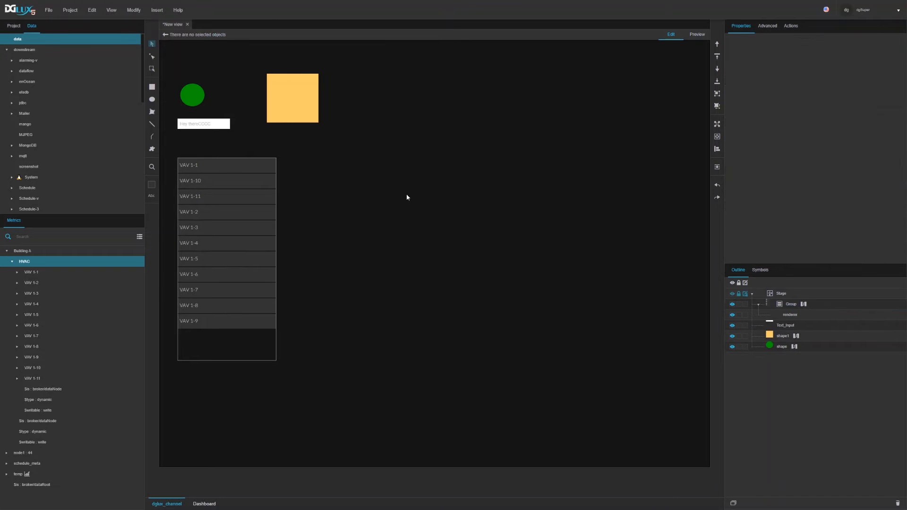
Step: Move the list group slightly up, and place a duplicate of it to its right at the same height
left_click(236, 354)
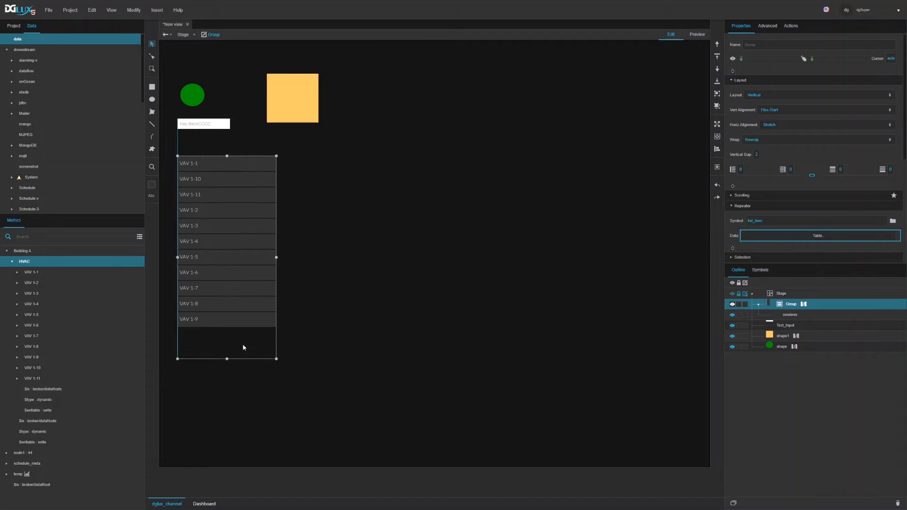
left_click_drag(243, 344, 242, 338)
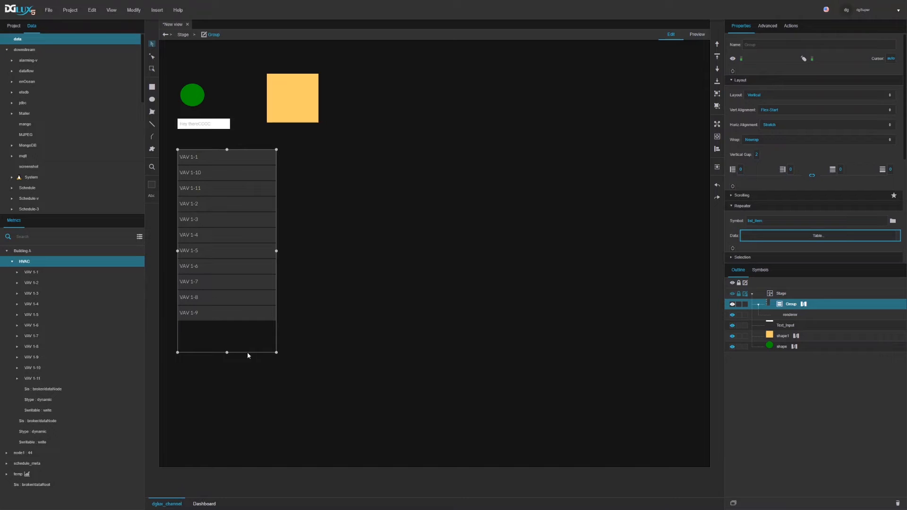
left_click_drag(244, 344, 388, 336)
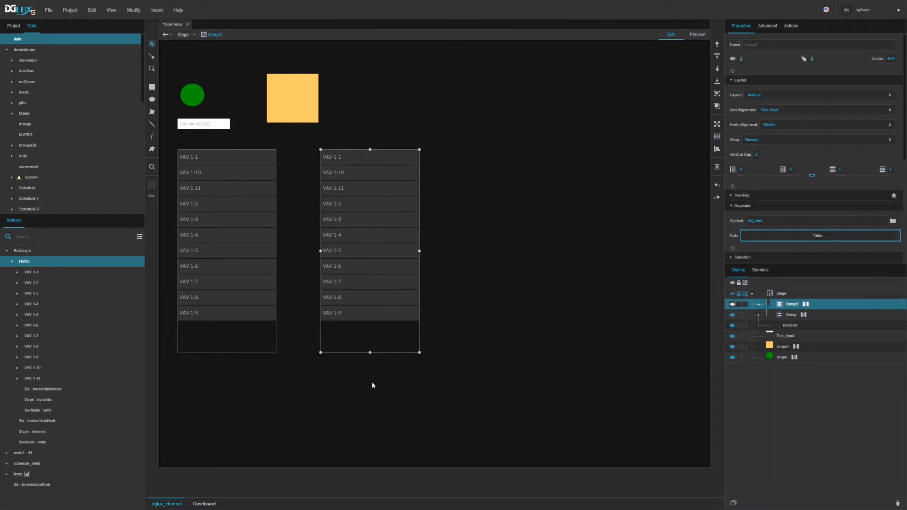
Step: Rename the original list group as source and its duplicate as dest
double_click(792, 315)
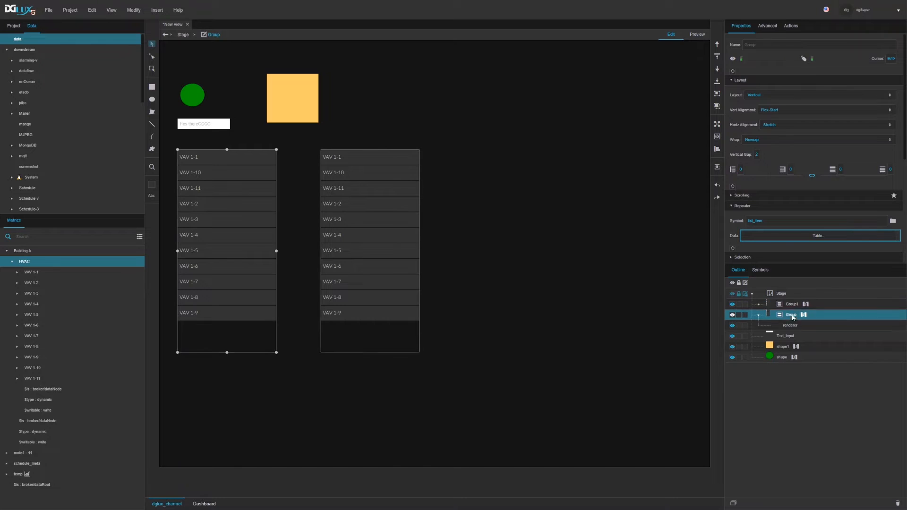
key("Return")
double_click(792, 305)
type("de")
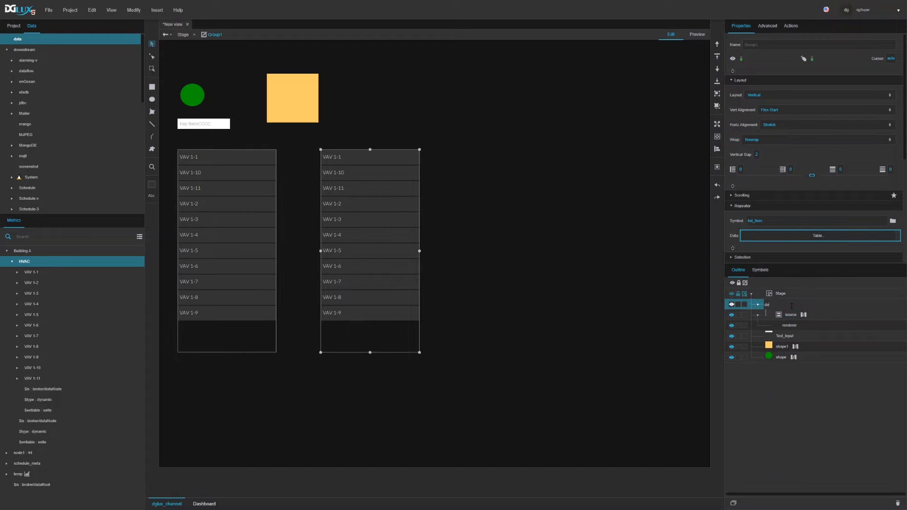
type("st")
key("Return")
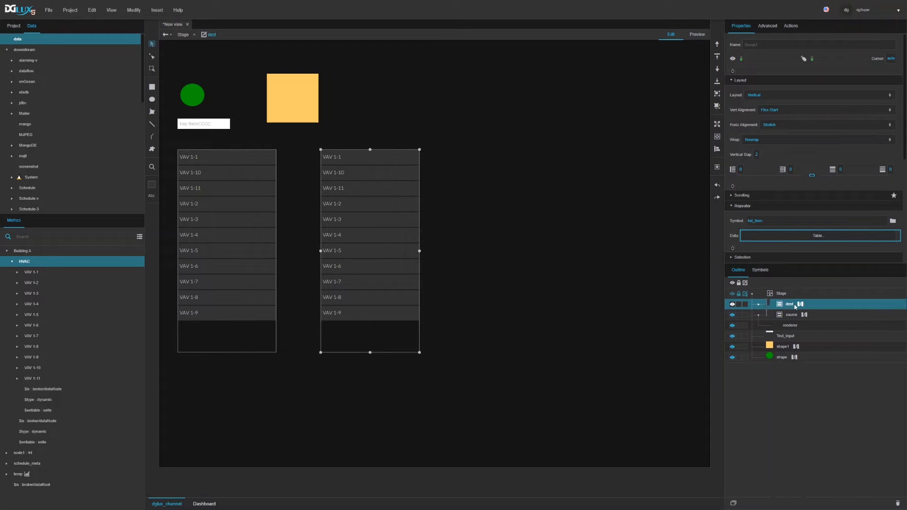
left_click(804, 315)
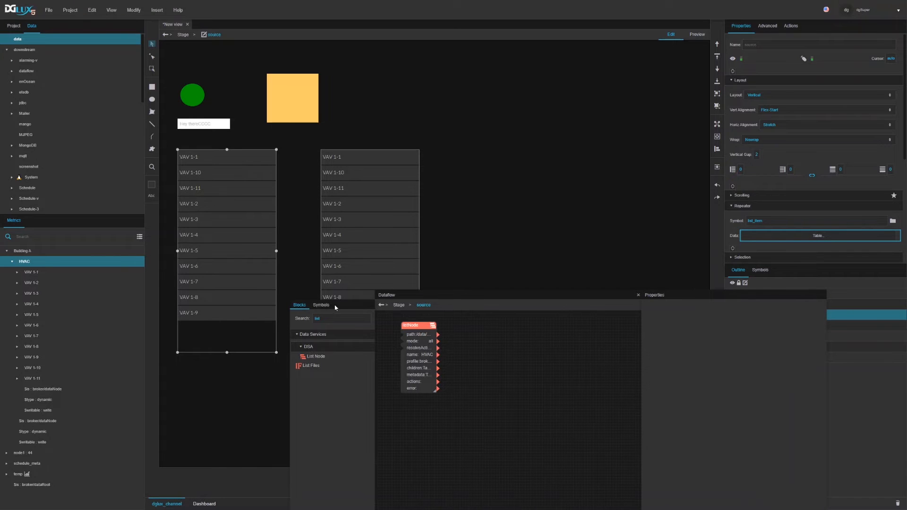
left_click(420, 342)
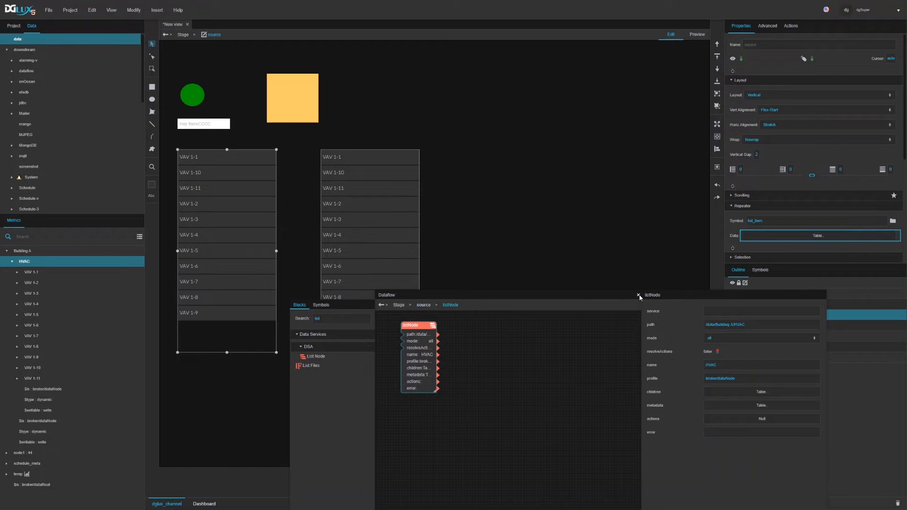
left_click(638, 296)
Step: Add a Table block to the dest group's dataflow, and shift the listNode block aside to make room
left_click(800, 303)
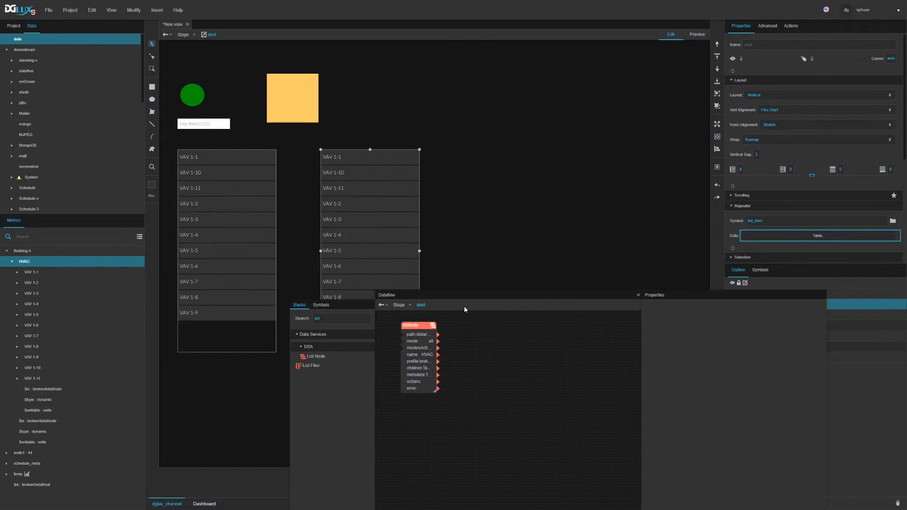
double_click(349, 322)
type("tabl")
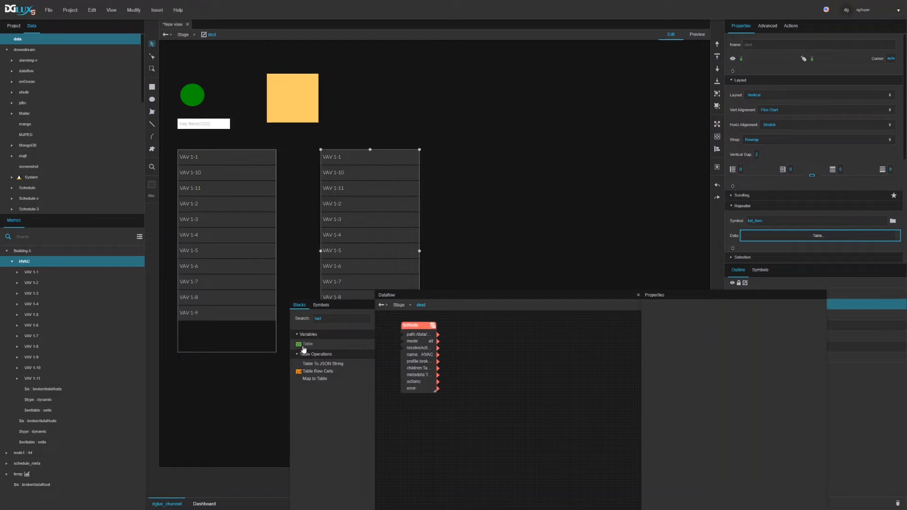
left_click_drag(303, 349, 465, 326)
left_click(464, 326)
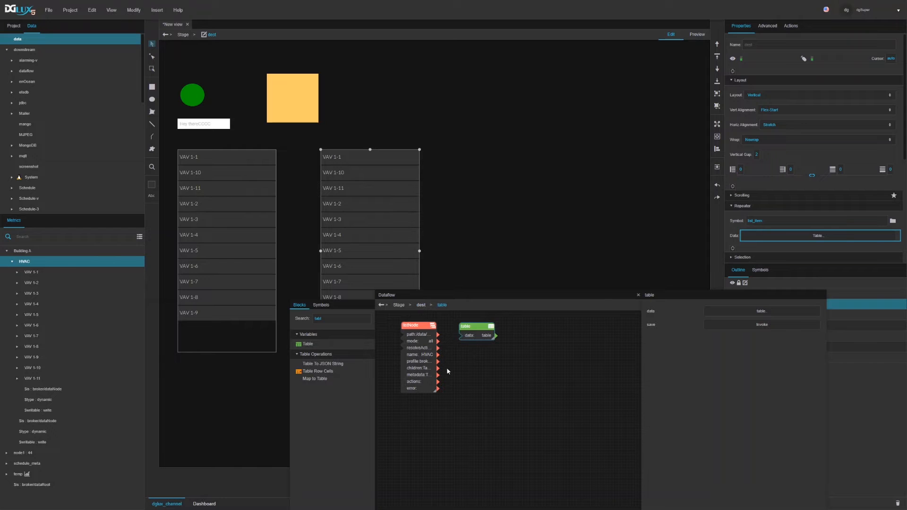
left_click(422, 370)
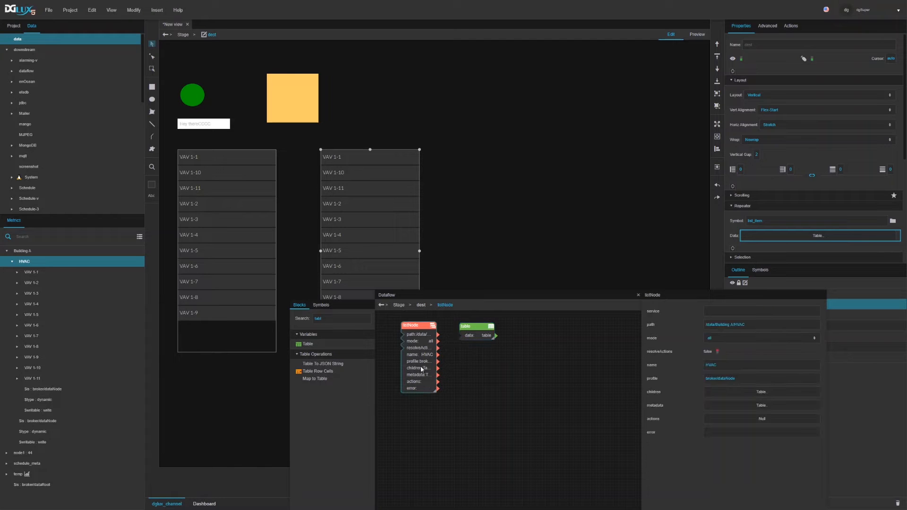
left_click_drag(418, 326, 400, 326)
left_click(485, 326)
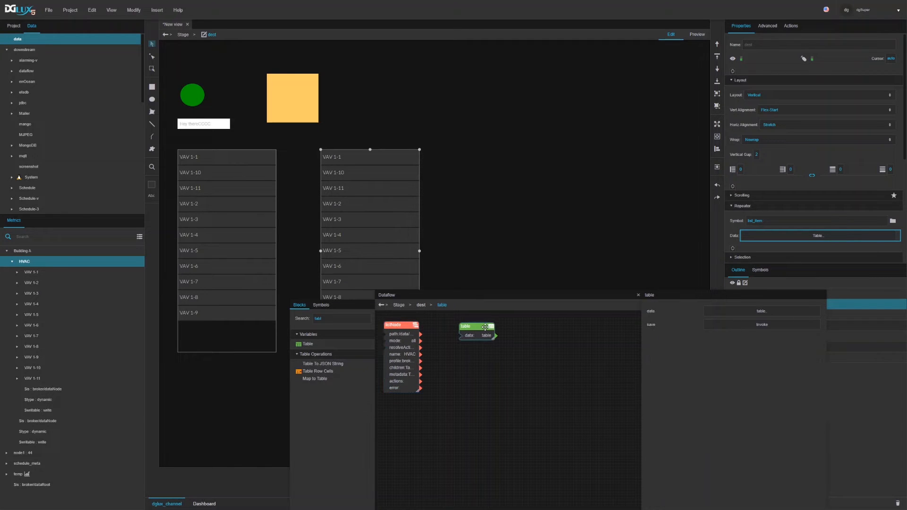
Step: In the new table's data, rename the first two value columns label and path, and delete the third
left_click(726, 313)
left_click(294, 258)
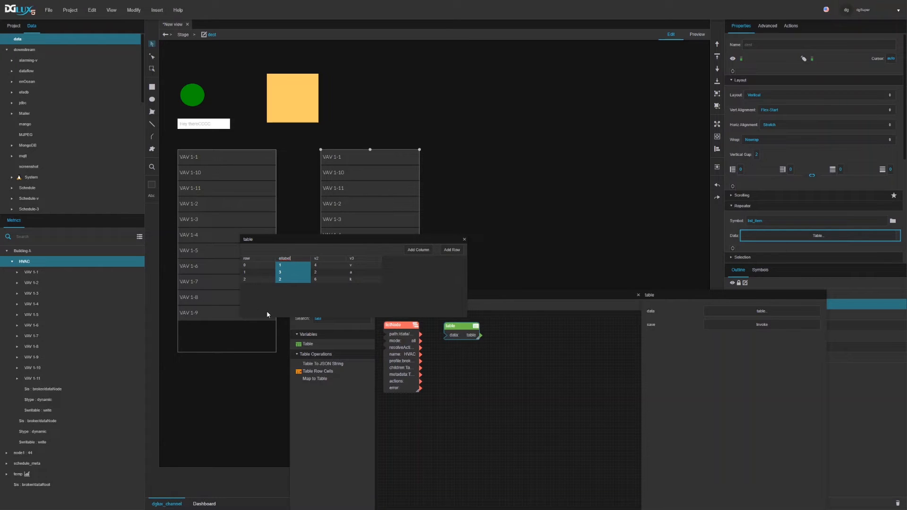
double_click(284, 261)
type("lab")
double_click(321, 261)
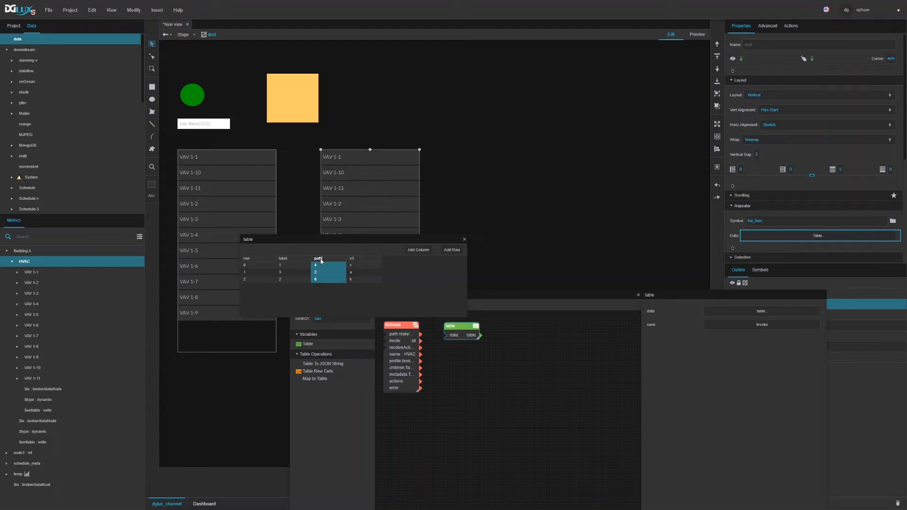
left_click(352, 260)
right_click(364, 260)
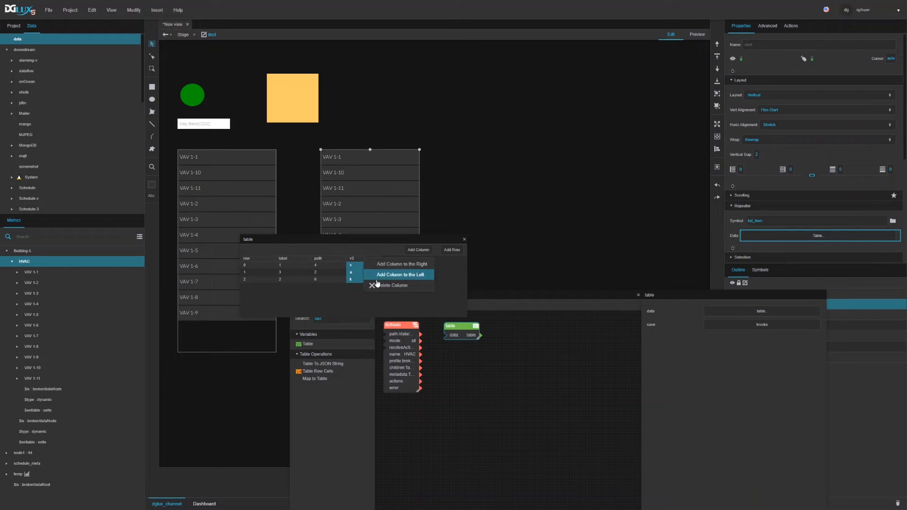
left_click(387, 275)
Step: Delete all three sample rows from the table
left_click(319, 279)
right_click(320, 279)
left_click(330, 307)
left_click(321, 273)
right_click(322, 274)
left_click(331, 297)
left_click(319, 265)
right_click(320, 266)
left_click(330, 296)
Step: Bind the empty table to the dest group's repeater data, and delete the listNode block from its dataflow
left_click_drag(471, 336, 804, 238)
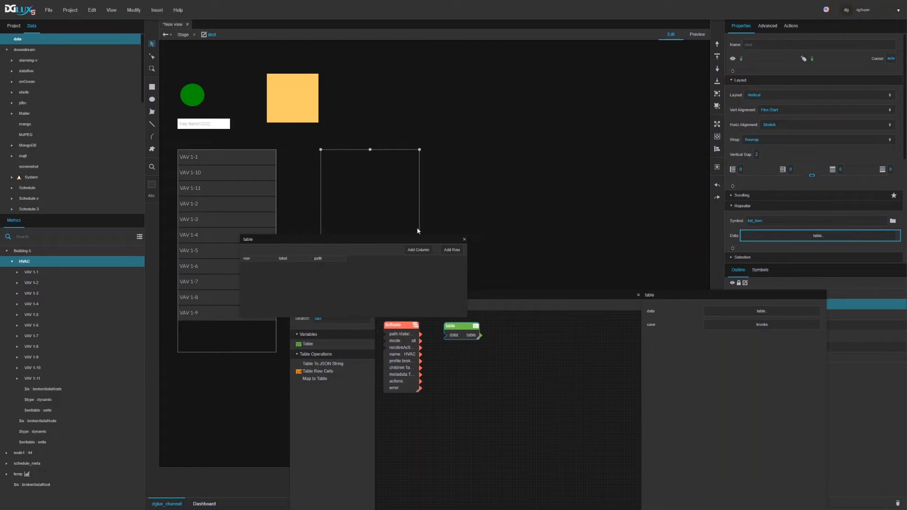
left_click(465, 239)
left_click(395, 325)
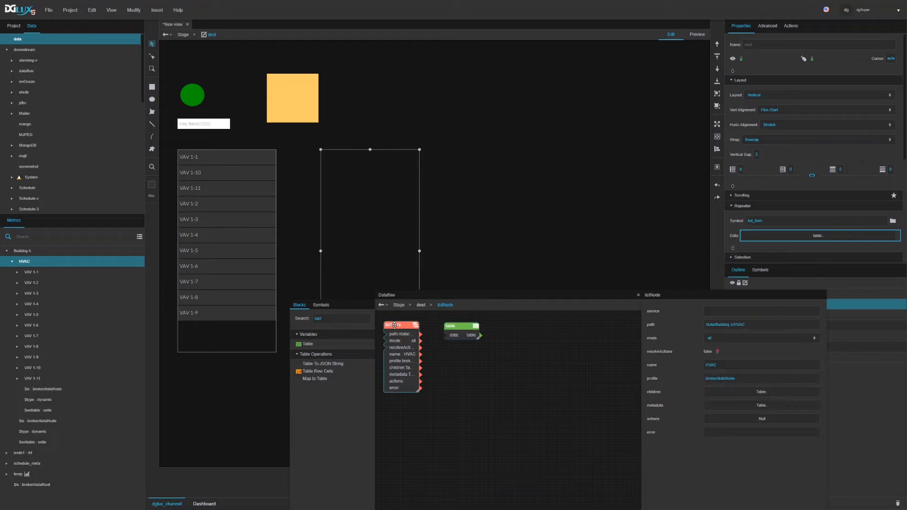
key("Delete")
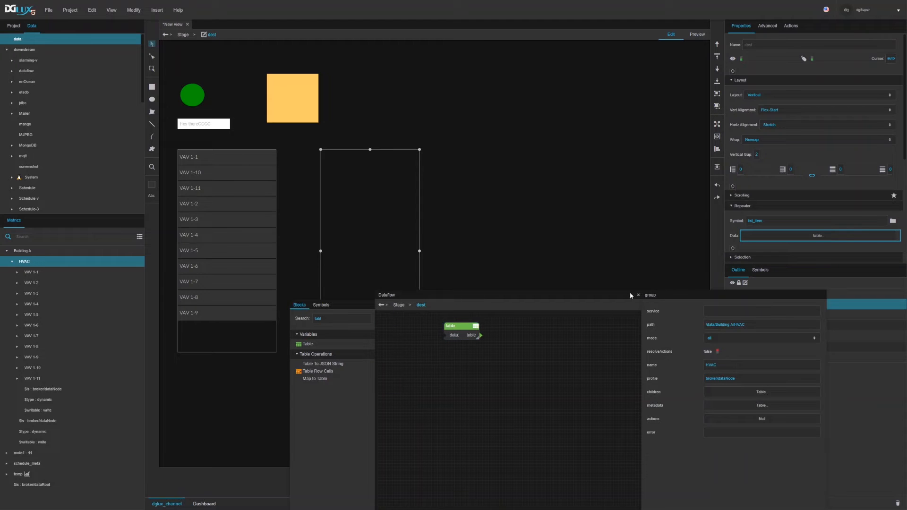
left_click_drag(456, 327, 401, 319)
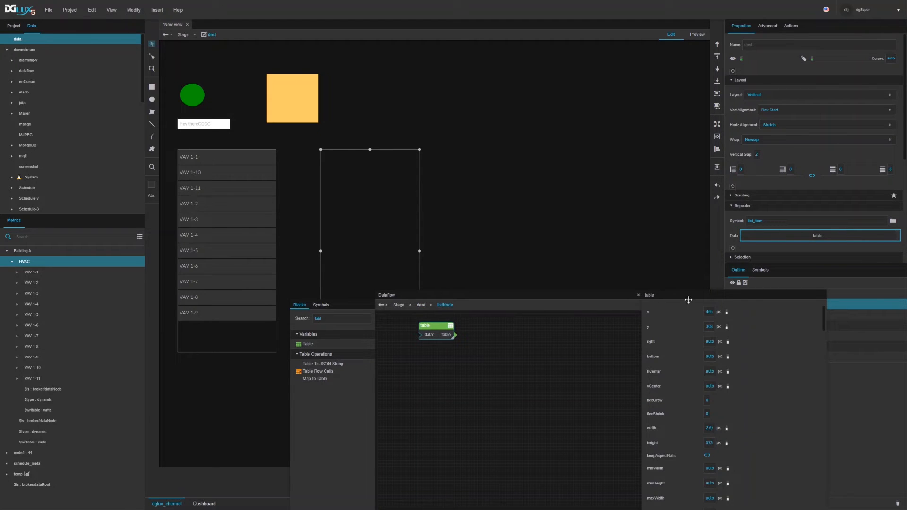
left_click(638, 296)
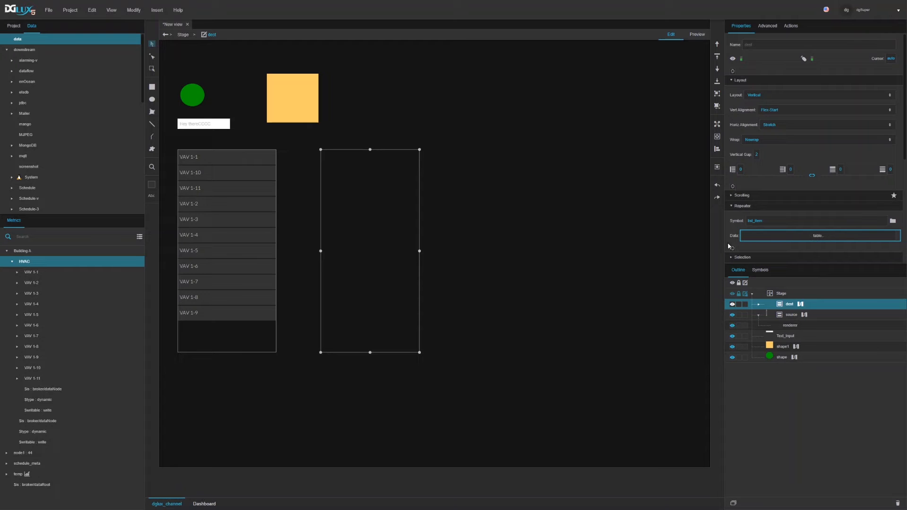
Step: Make the dest group droppable and set its dropGroup to nodeList
left_click(757, 304)
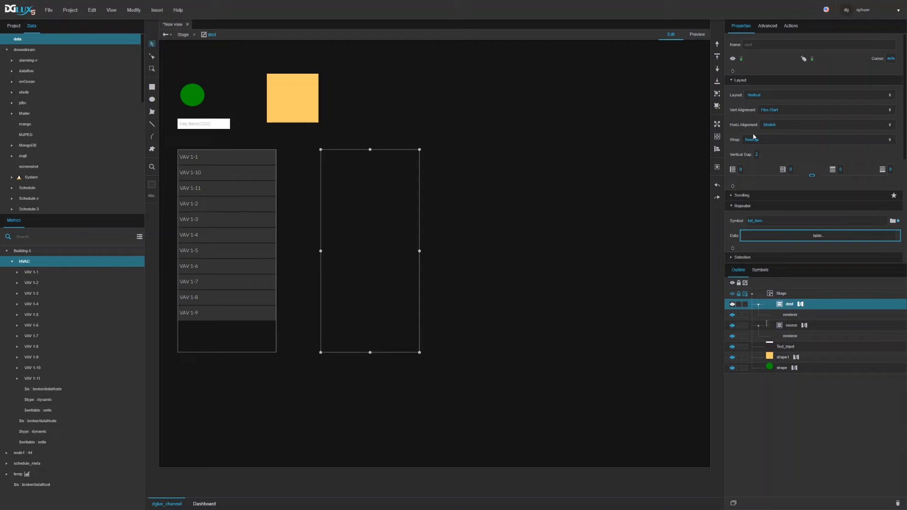
left_click(768, 27)
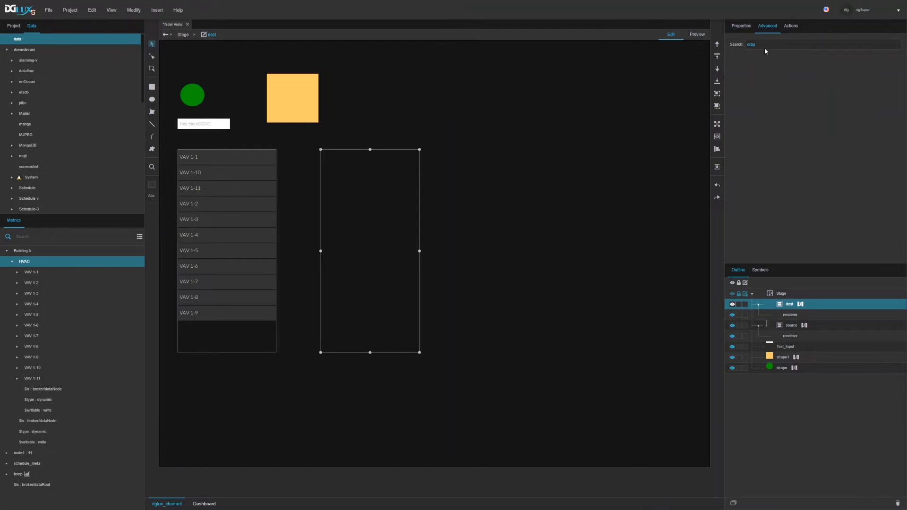
left_click(764, 46)
type("drop")
left_click(799, 58)
Step: Add a Mouse Event block to the dest dataflow, and bind the group's onDragDrop event to its input
left_click(800, 304)
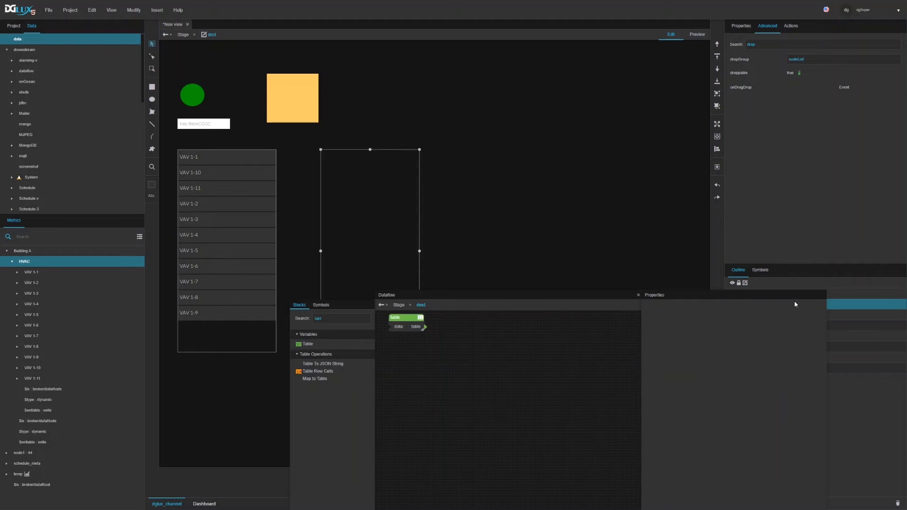
double_click(325, 320)
type("m")
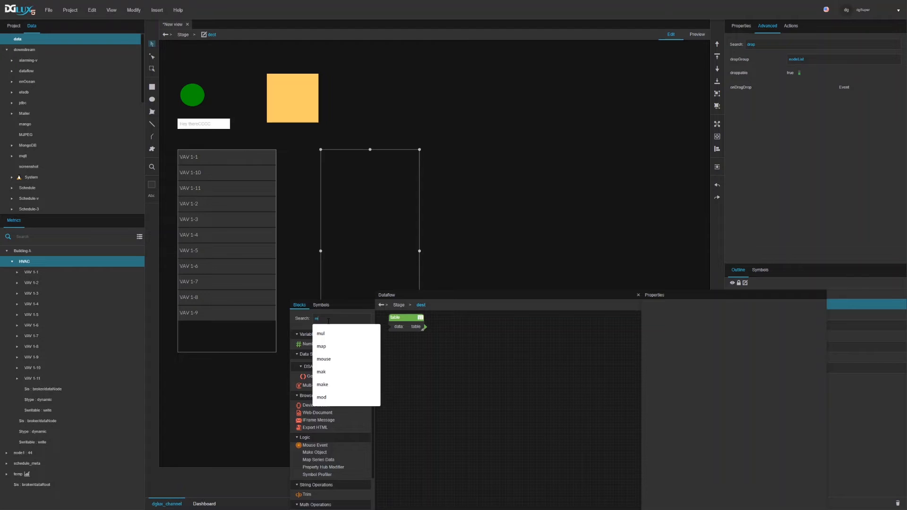
type("ouse")
left_click_drag(321, 345, 449, 318)
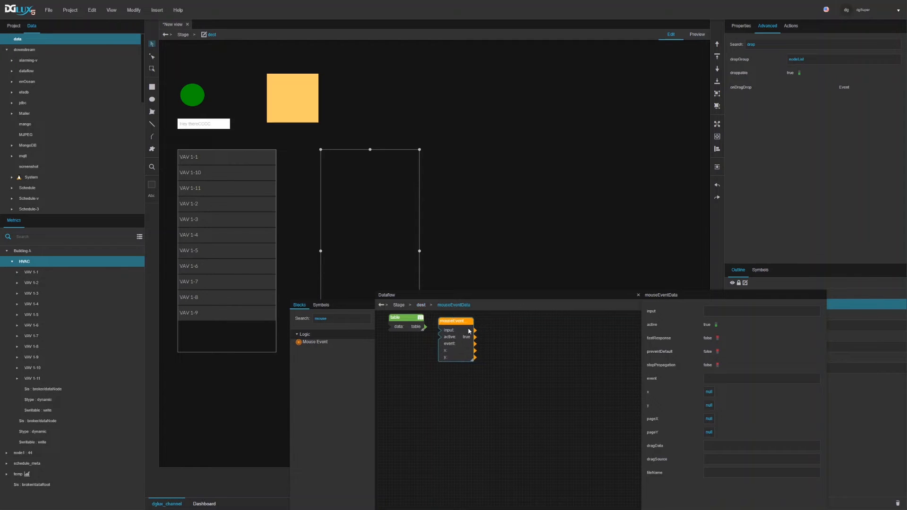
left_click_drag(903, 87, 733, 315)
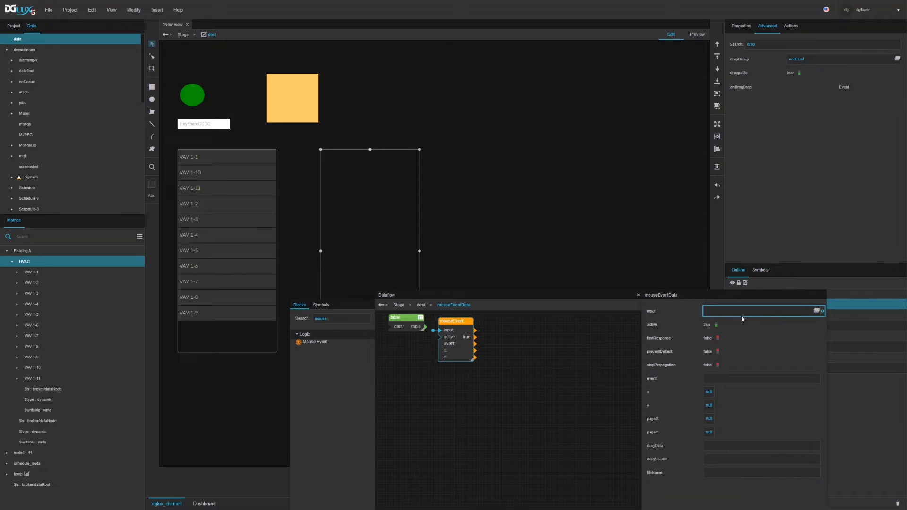
Step: Add an Add Row block to the dest dataflow, and connect the table block's output to its table input
double_click(355, 322)
type("add")
left_click_drag(310, 365, 497, 327)
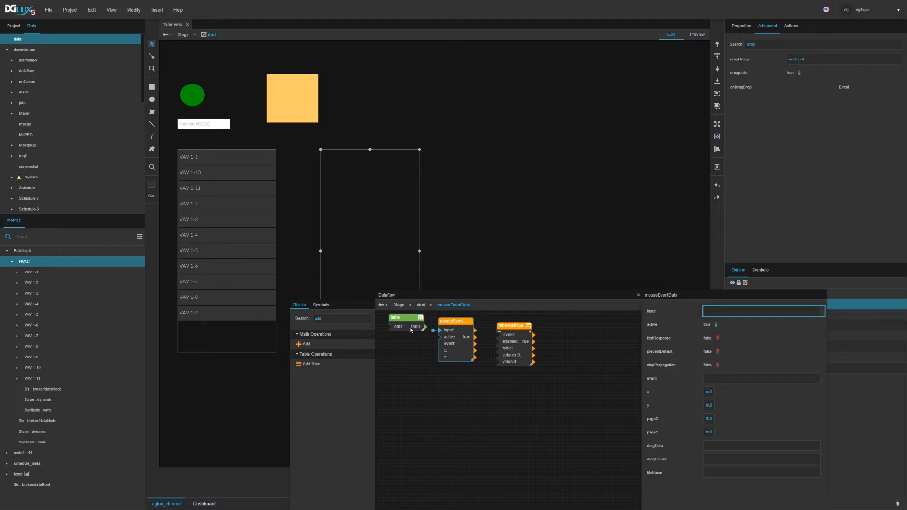
left_click_drag(424, 326, 508, 350)
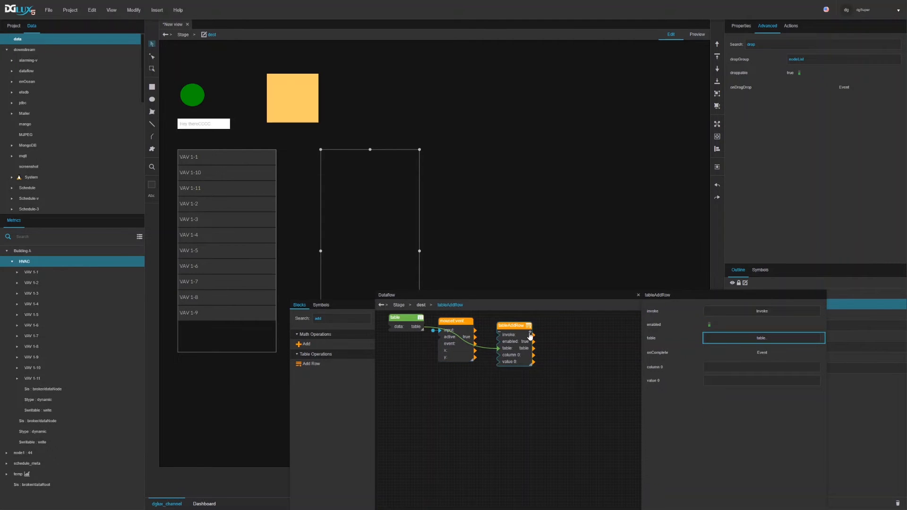
Step: Give the Add Row block two column/value pairs, with column 0 set to label and column 1 to path
left_click(530, 332)
left_click(530, 333)
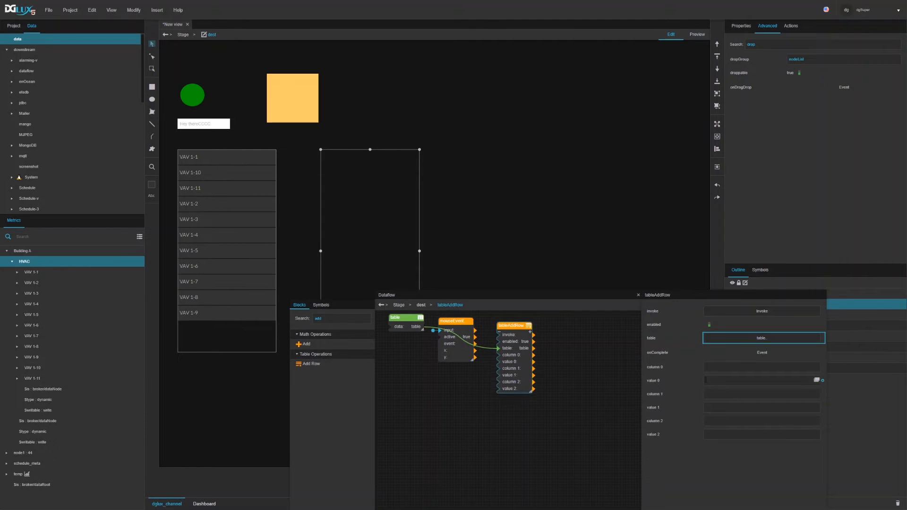
left_click(499, 332)
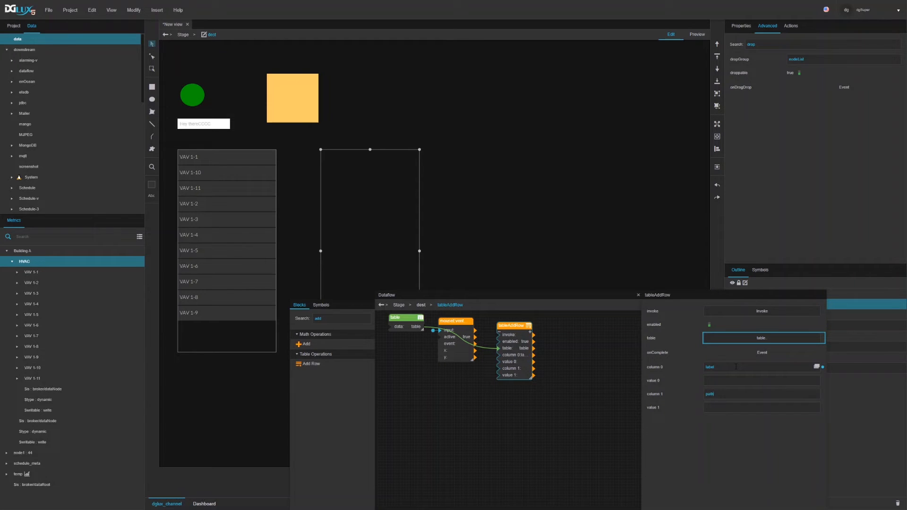
left_click_drag(532, 326, 522, 321)
Step: Insert a Delay block between the mouse event and Add Row blocks, with its delay set to 0.2
left_click(473, 346)
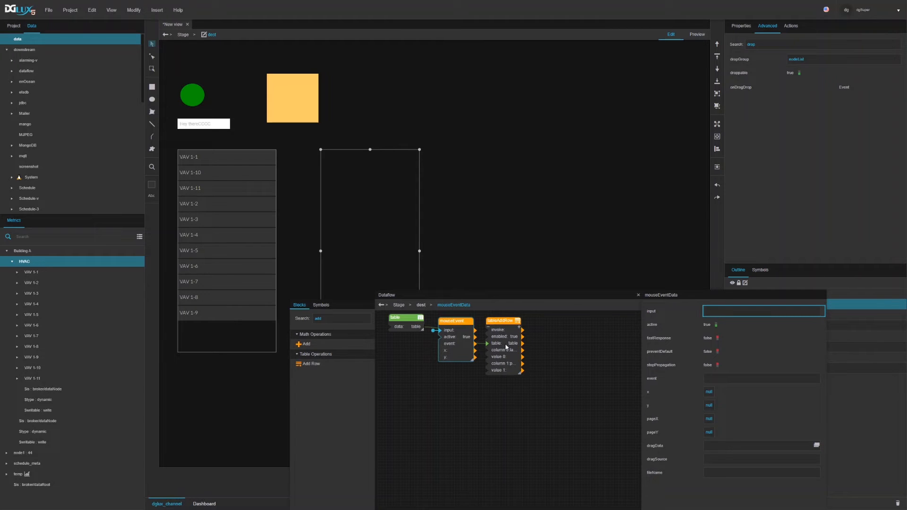
left_click_drag(508, 321, 558, 319)
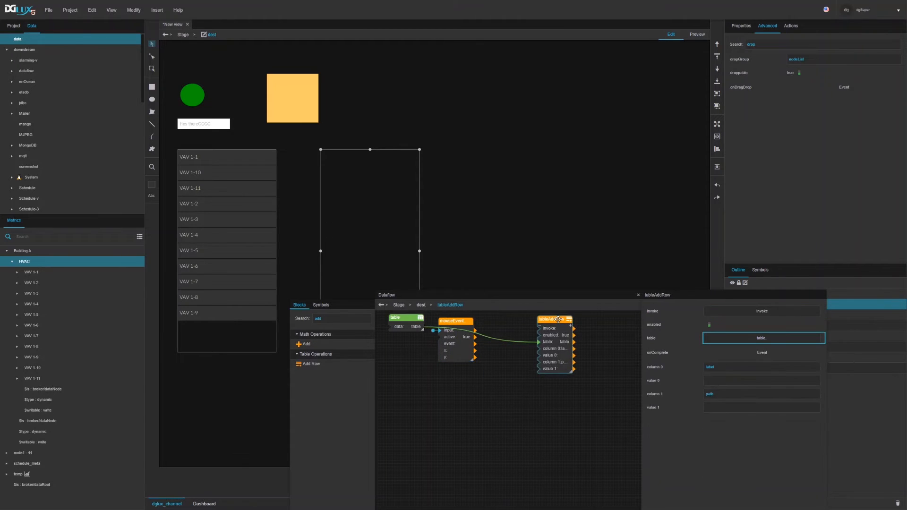
double_click(343, 318)
type("del")
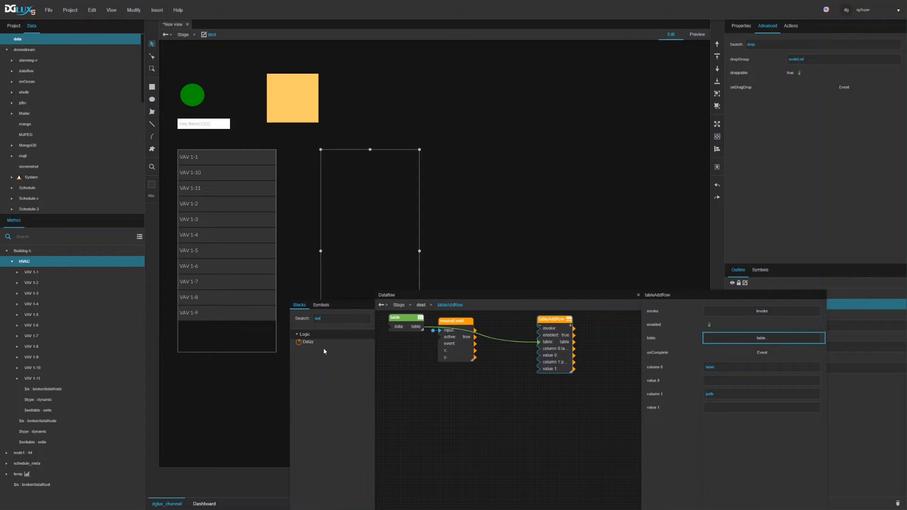
left_click_drag(308, 341, 501, 322)
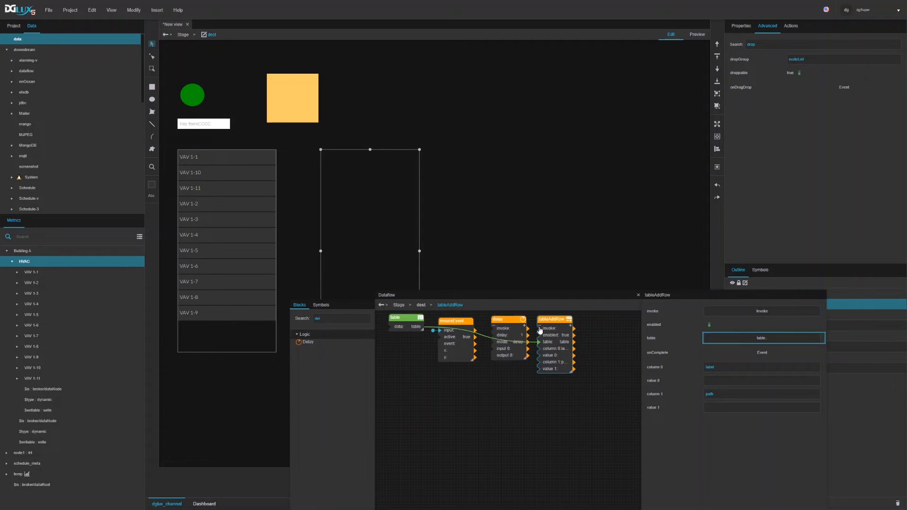
left_click(708, 323)
type("0.2")
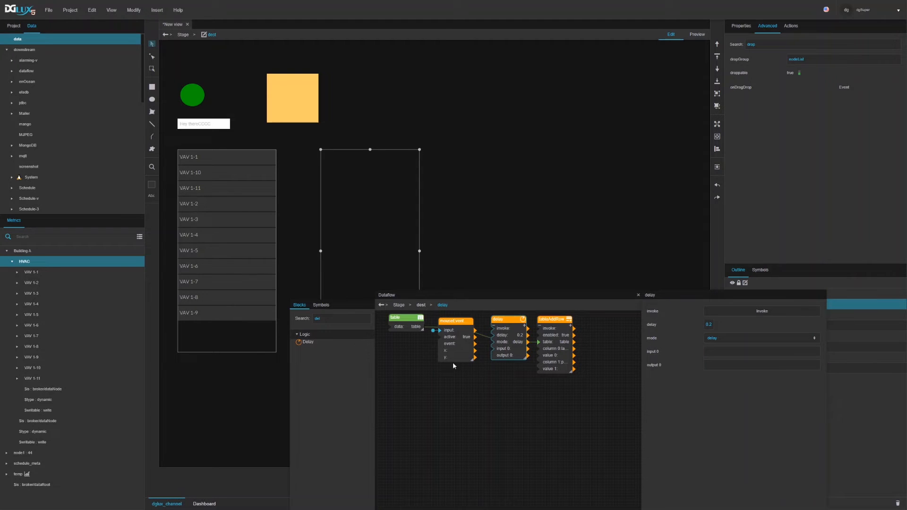
Step: Connect the mouse event's input signal to the delay's input 0, and the delay's output 0 to Add Row's invoke
left_click_drag(463, 333, 494, 348)
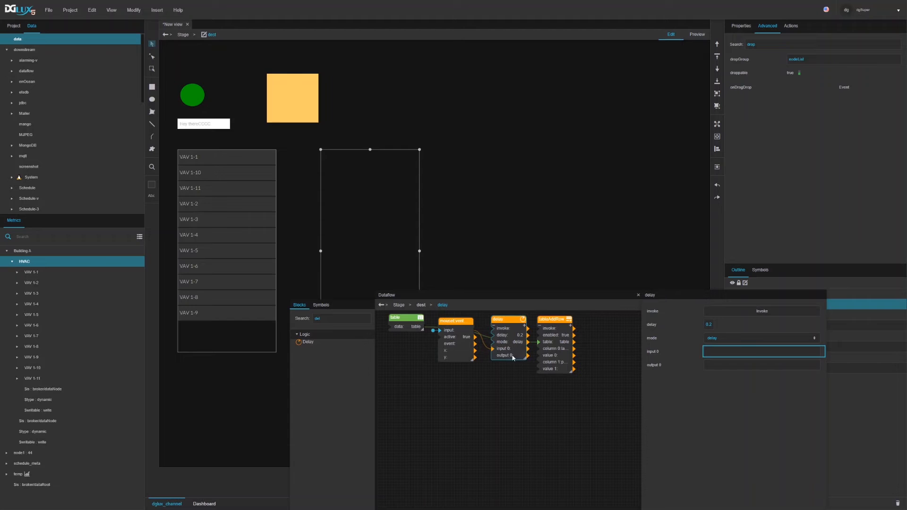
left_click_drag(527, 355, 555, 320)
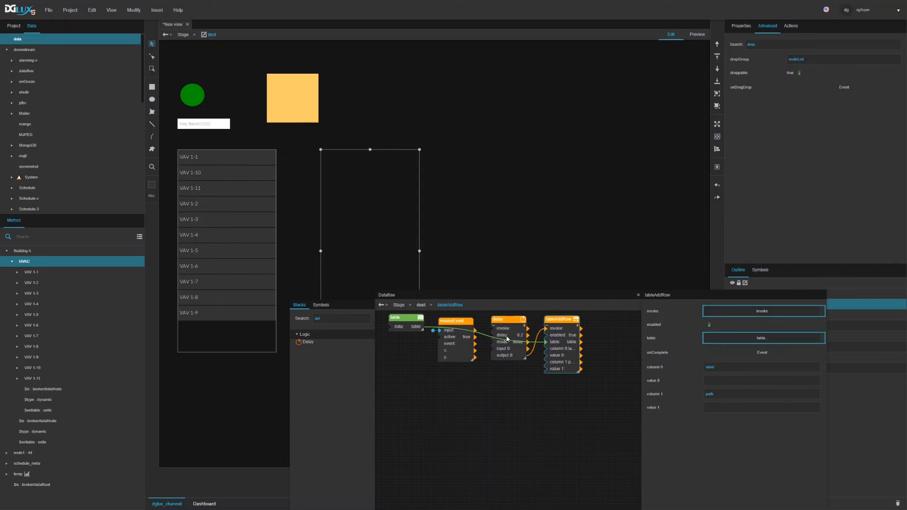
Step: Close the dest dataflow and open the source renderer's list_item symbol for editing, shrinking its window and expanding its contents
left_click(639, 296)
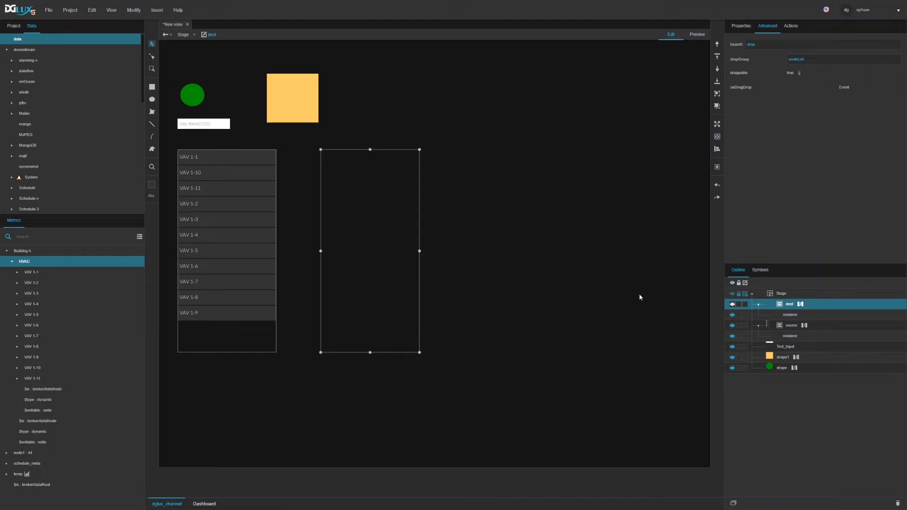
key("shift+c")
left_click(791, 325)
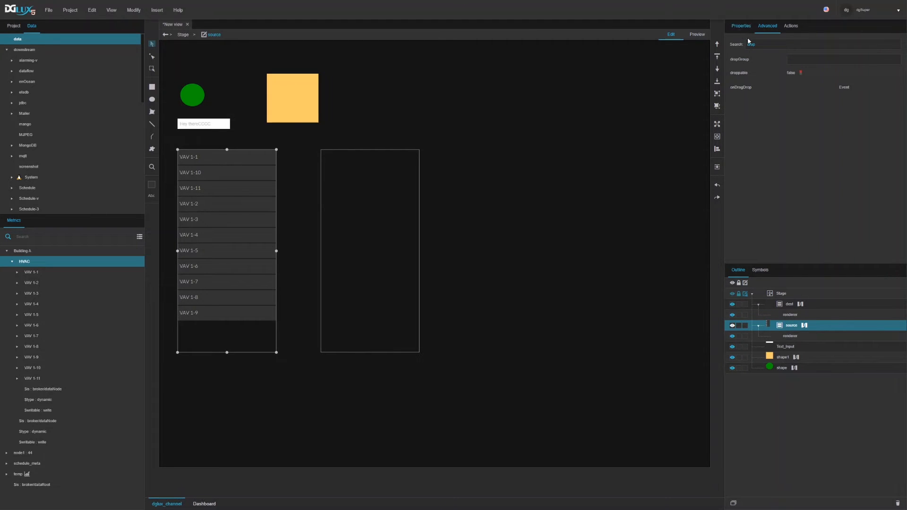
left_click(740, 27)
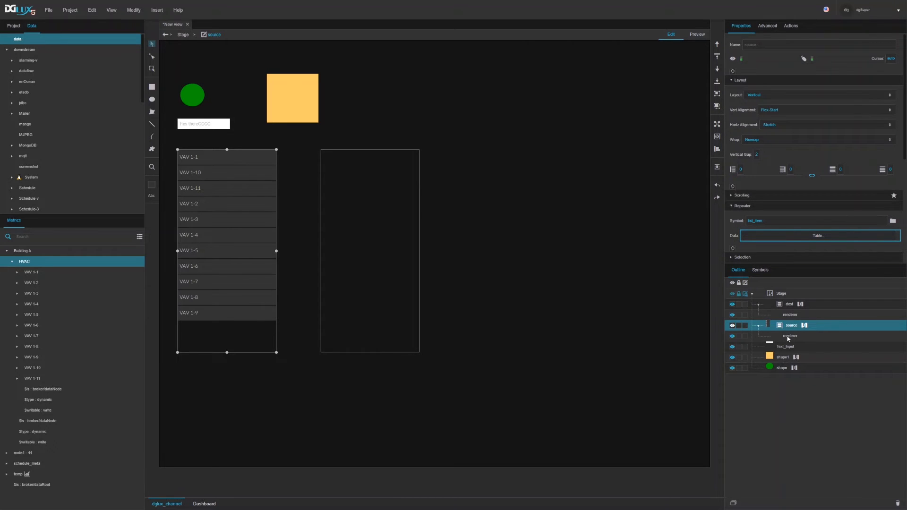
right_click(788, 337)
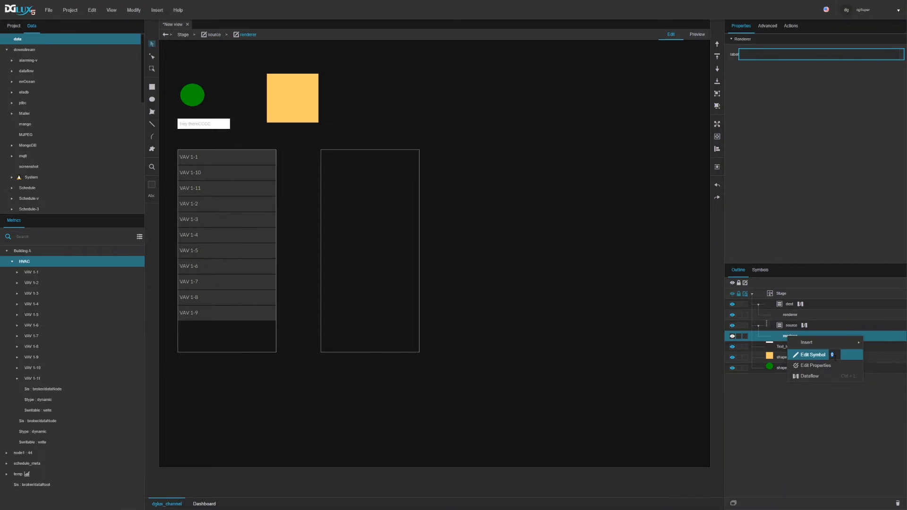
left_click(816, 365)
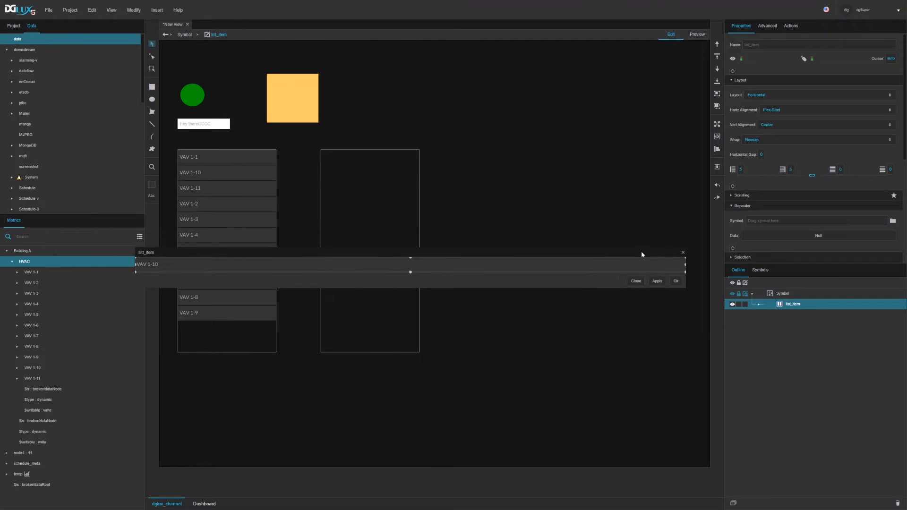
left_click_drag(688, 287, 309, 279)
left_click(759, 305)
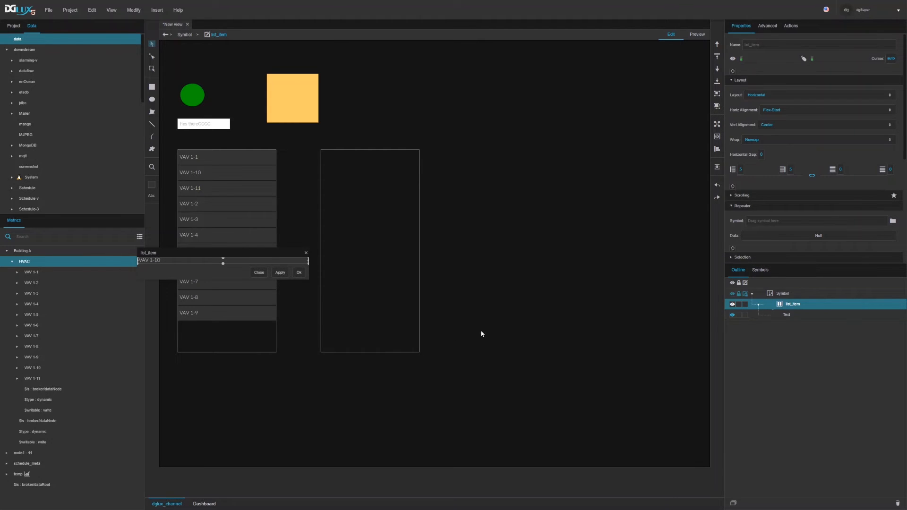
Step: Make the list_item symbol draggable and set its dragGroup to nodeList
left_click(772, 32)
left_click(762, 48)
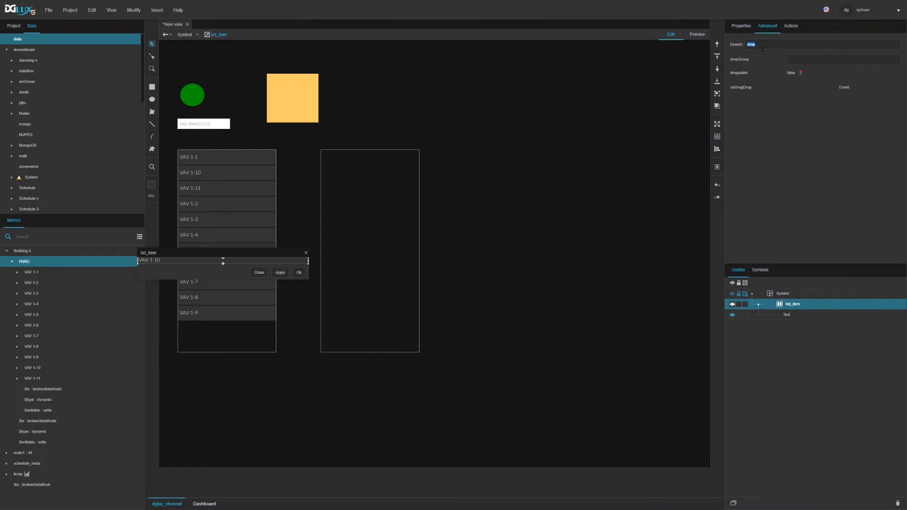
type("drag")
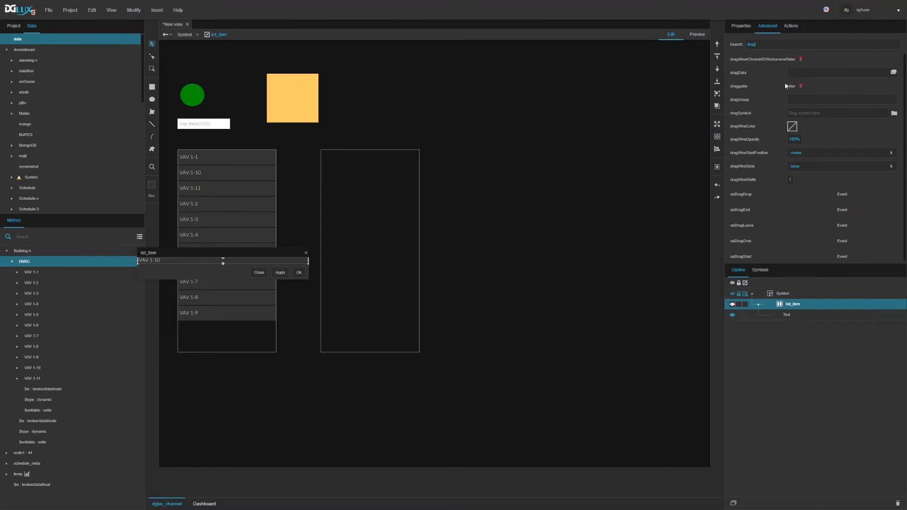
left_click(791, 88)
left_click(800, 101)
type("nodeList")
Step: Add a Map to Table block to the list_item symbol's dataflow
right_click(814, 303)
left_click(811, 471)
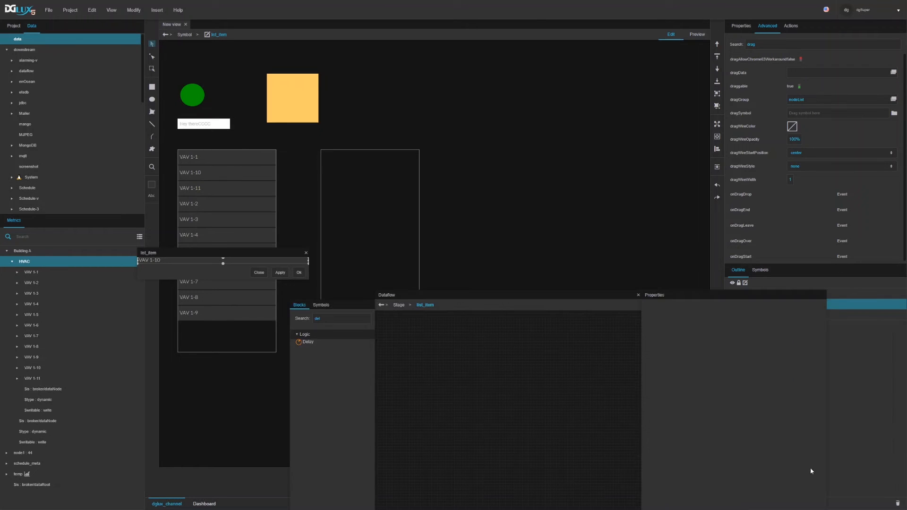
key("BackSpace")
key("BackSpace")
key("BackSpace")
type("t")
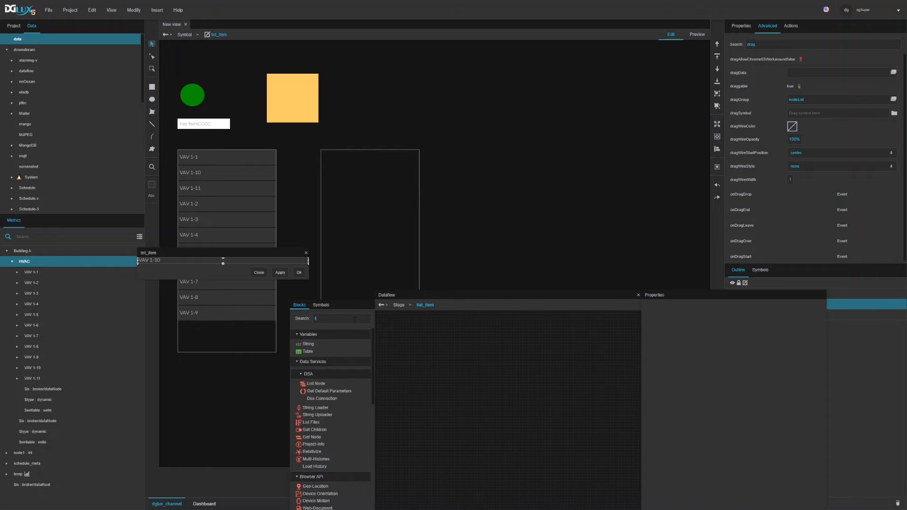
type("ab")
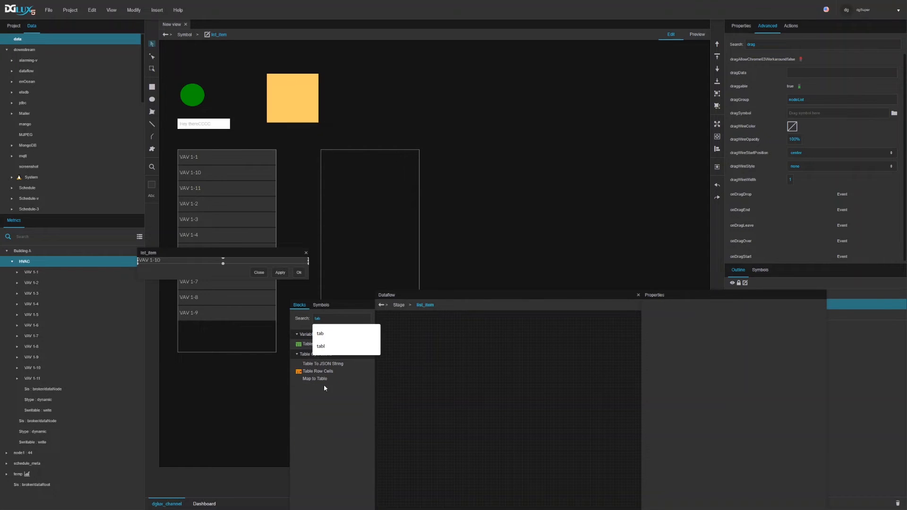
left_click_drag(320, 385, 401, 323)
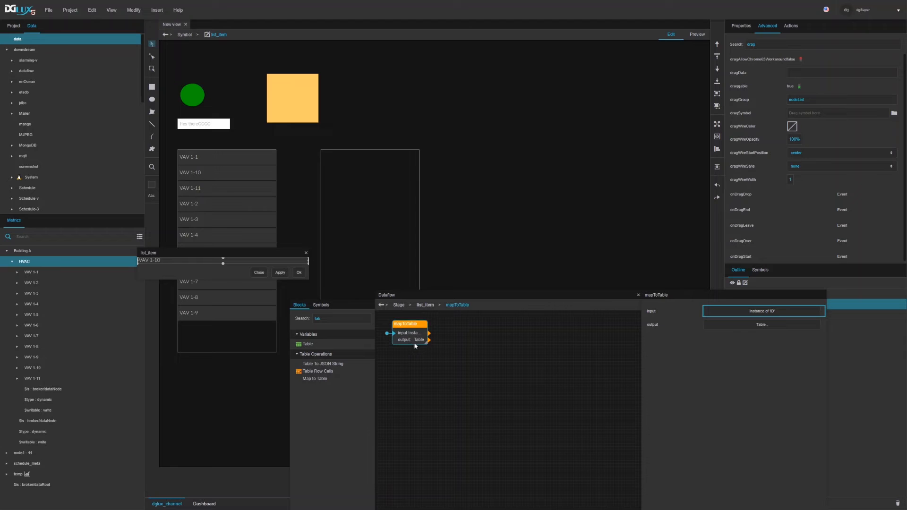
Step: Bind the Map to Table output to list_item's dragData, and apply the symbol changes
left_click_drag(428, 340, 817, 77)
left_click(639, 295)
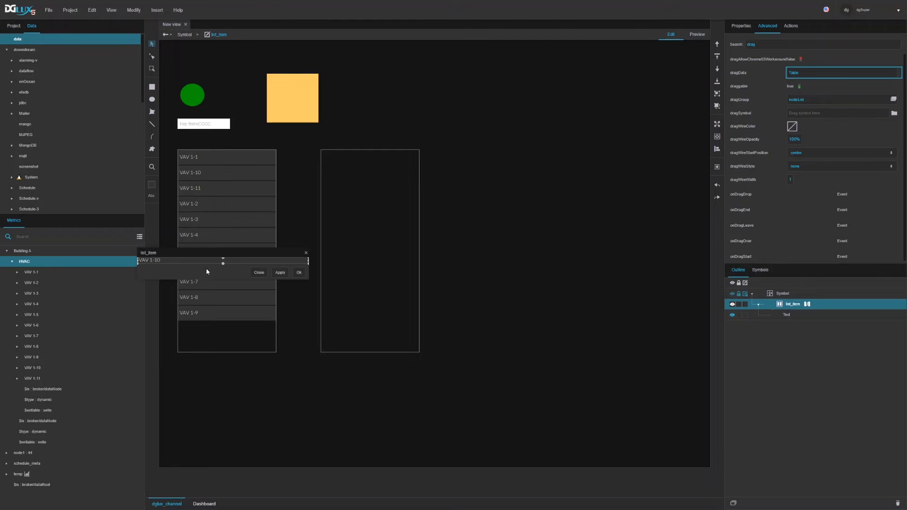
left_click(281, 273)
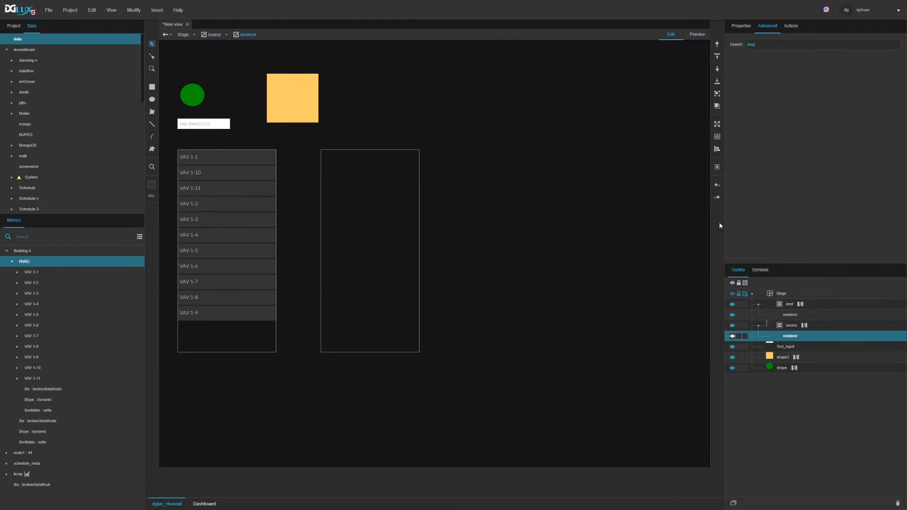
Step: Drop VAV 1-1 onto the dest list in preview, and inspect the mouse event block's drag data in dest's dataflow
left_click(701, 36)
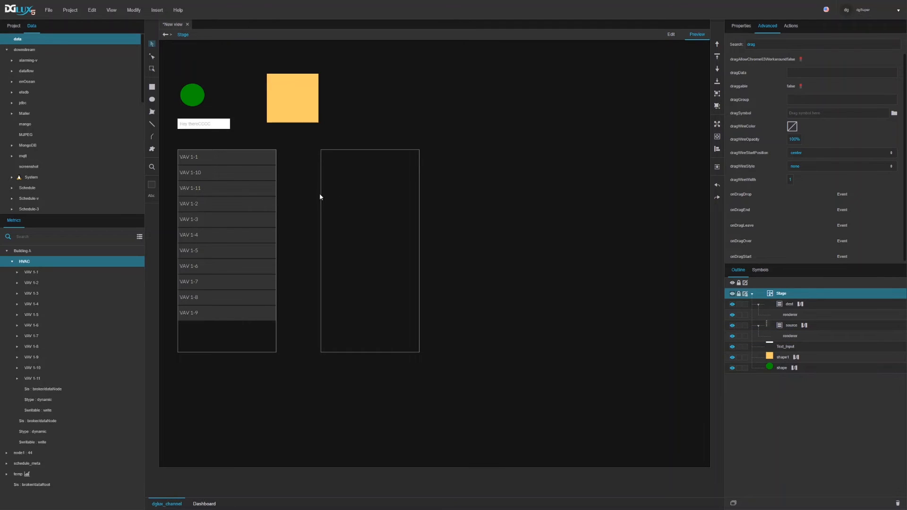
left_click_drag(192, 157, 363, 207)
left_click(801, 307)
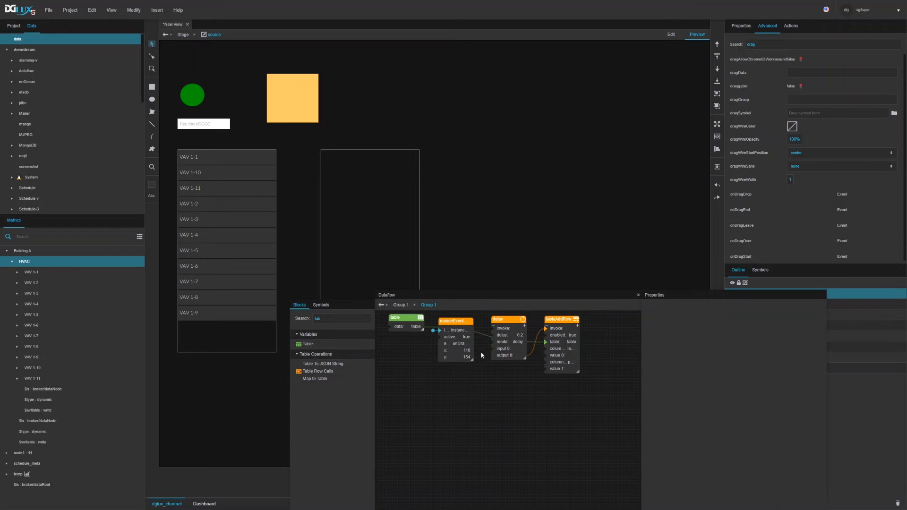
left_click(456, 347)
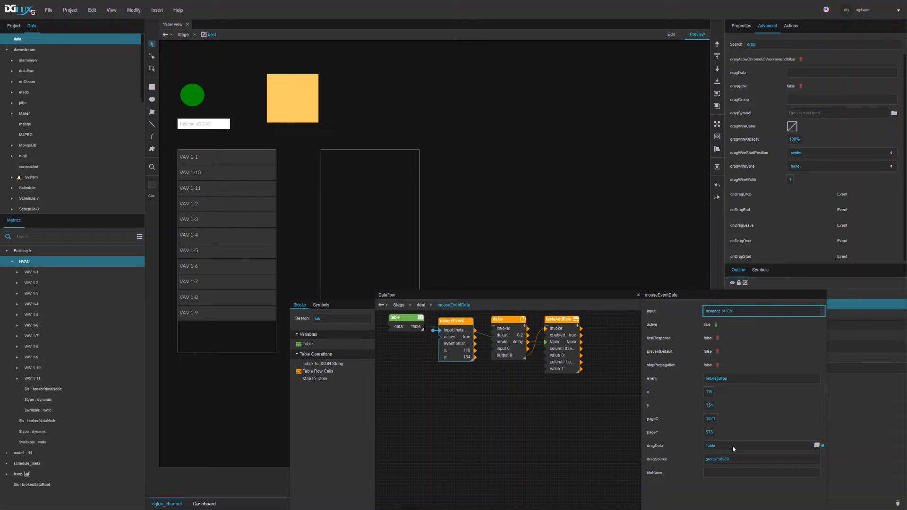
Step: Add a Table block named dest below the delay block in dest's dataflow
left_click_drag(306, 344, 494, 377)
double_click(498, 376)
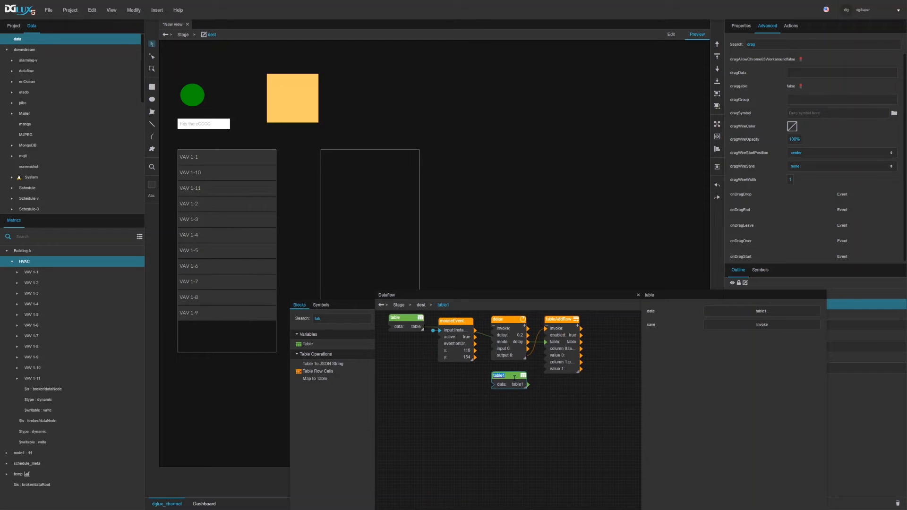
type("de")
key("Return")
Step: Expose dragData on the mouse event block and connect it to the new dest table's data input
left_click(470, 358)
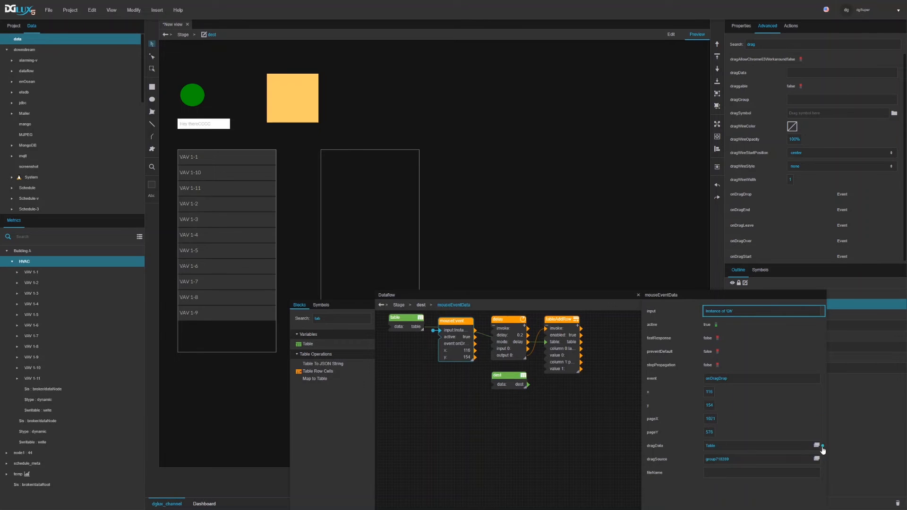
left_click(823, 446)
left_click(837, 486)
left_click_drag(475, 364, 493, 384)
Step: Bind Add Row's value 0 to the dropped item's name cell and value 1 to its path cell from the dest table
left_click(520, 375)
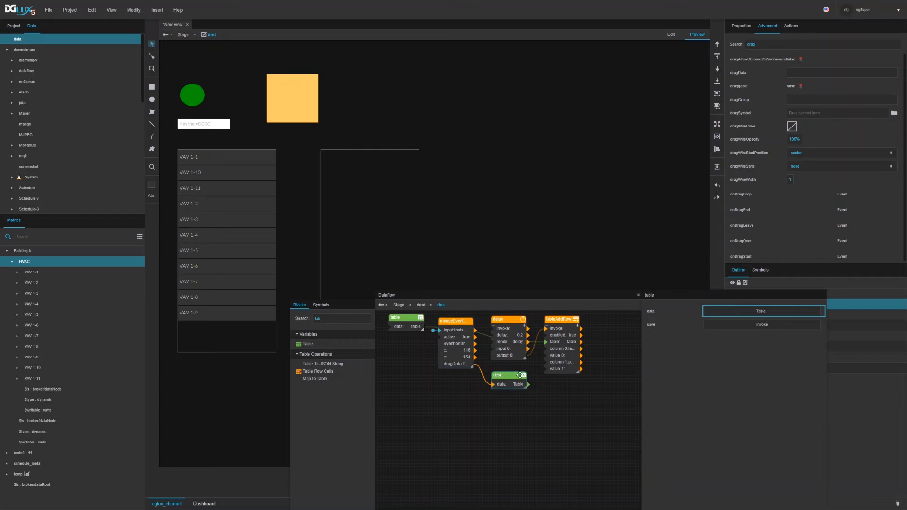
left_click(722, 313)
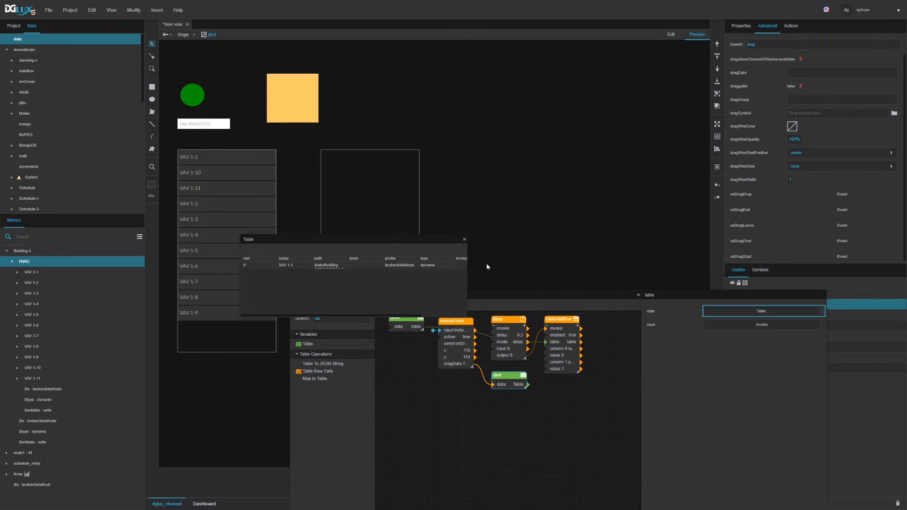
left_click_drag(420, 245, 497, 120)
left_click_drag(545, 192, 618, 157)
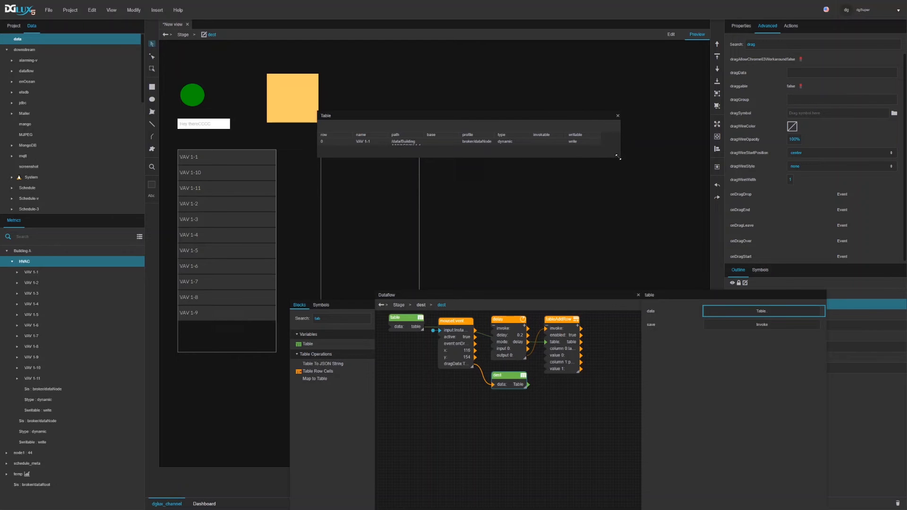
left_click(571, 335)
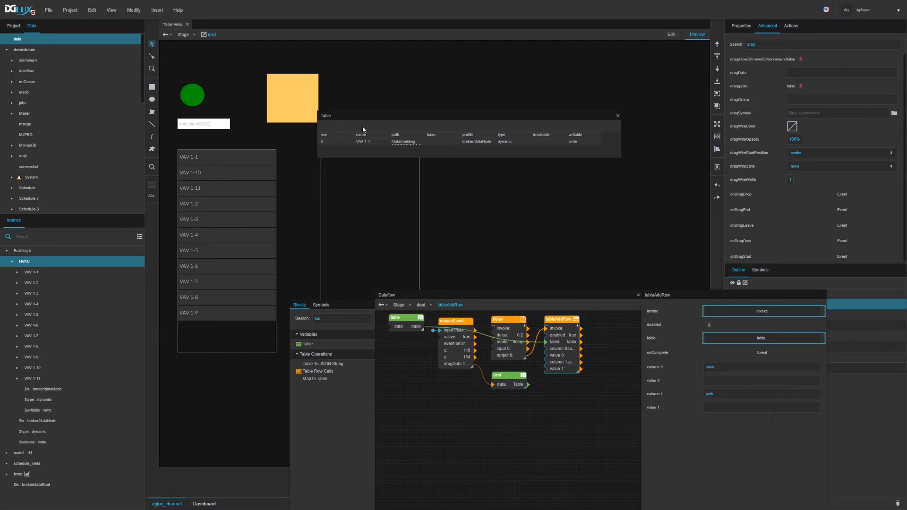
left_click_drag(361, 140, 728, 384)
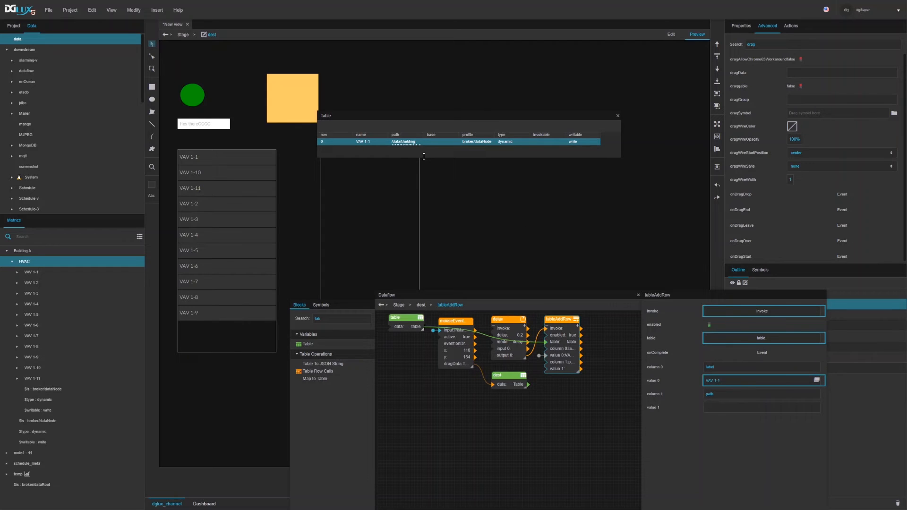
left_click_drag(403, 142, 761, 409)
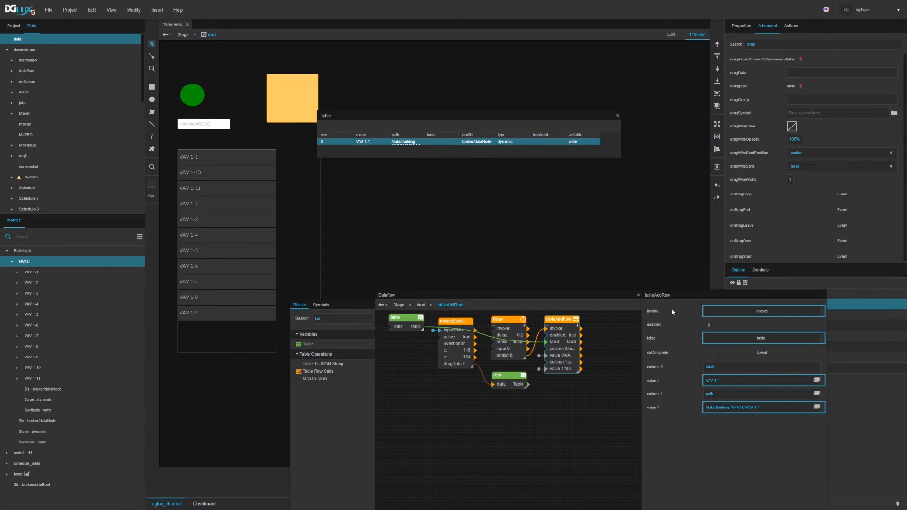
left_click(638, 295)
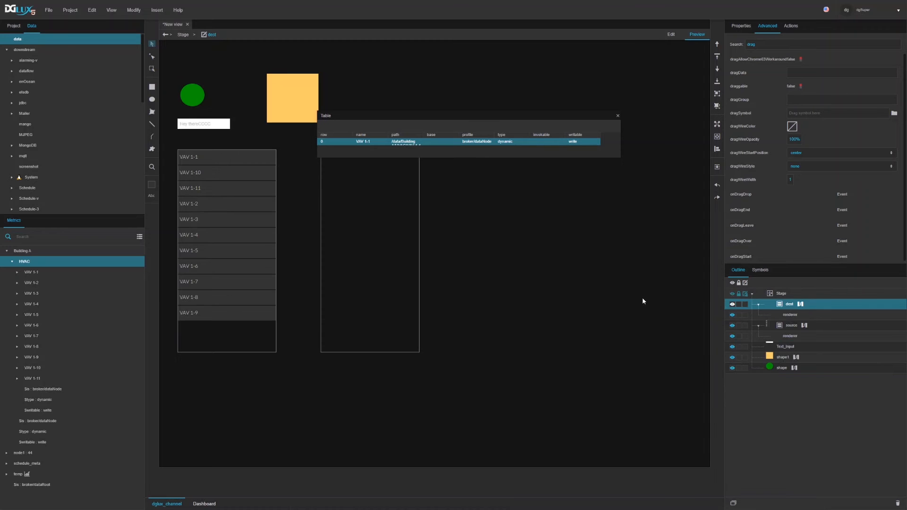
Step: Reconnect the mouse event's input signal to the delay's input 0 in dest's dataflow
left_click(801, 304)
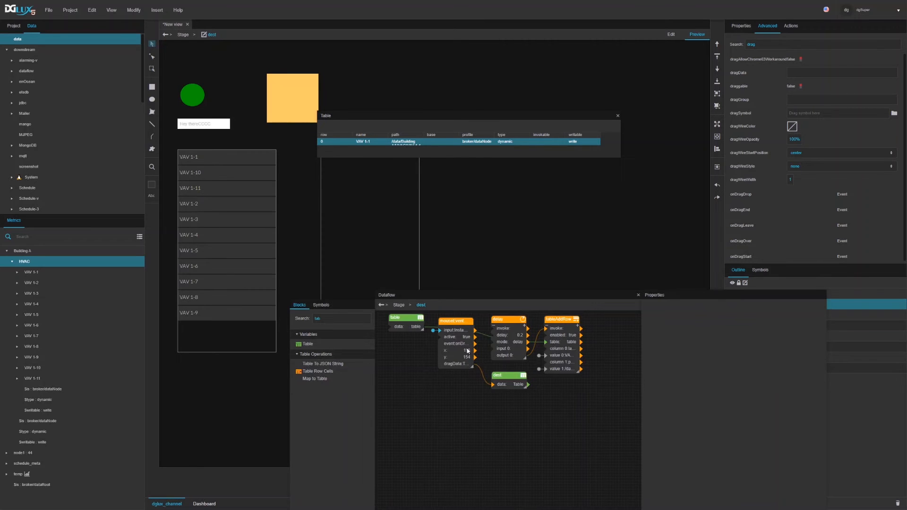
left_click_drag(457, 331, 499, 351)
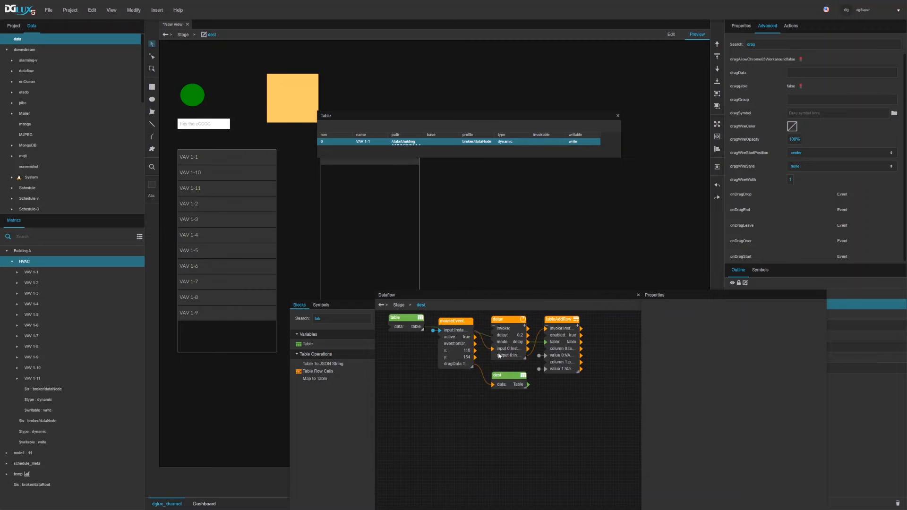
left_click(638, 295)
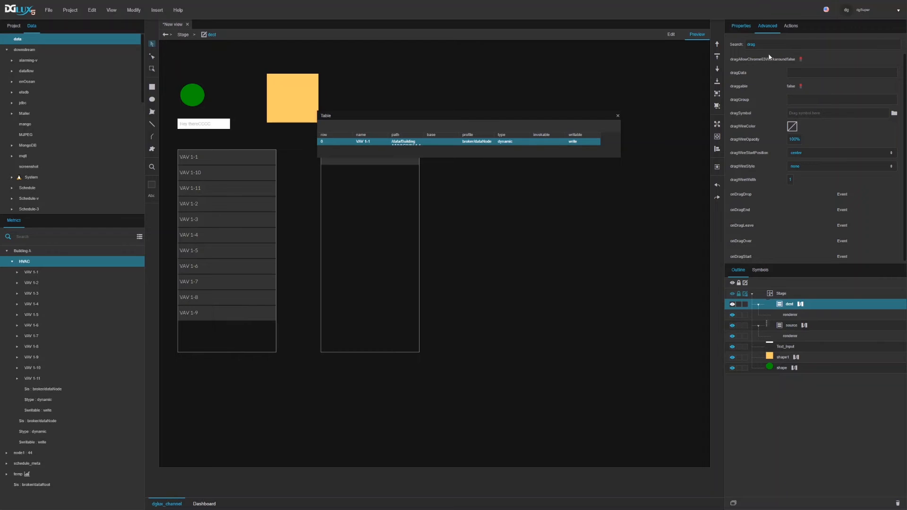
Step: Bind the dest renderer's label to the label column of dest's repeater data table
left_click(742, 26)
left_click(780, 234)
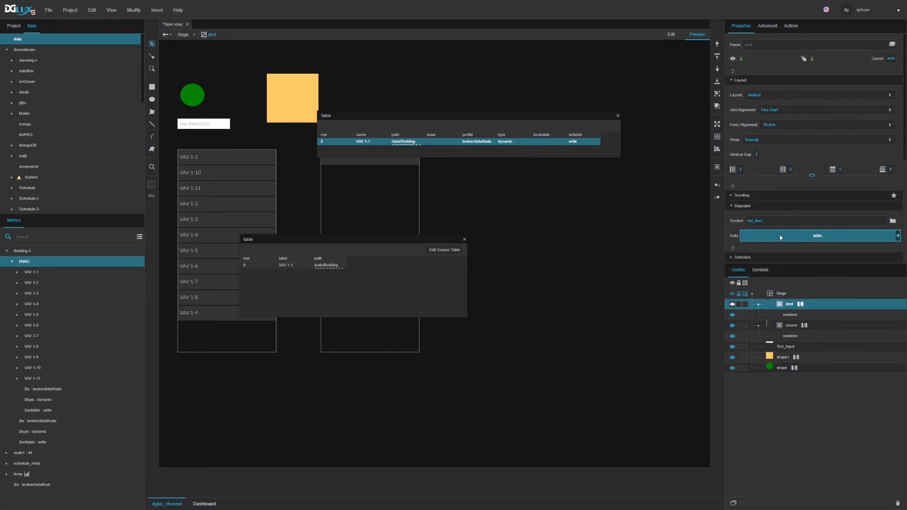
left_click(790, 315)
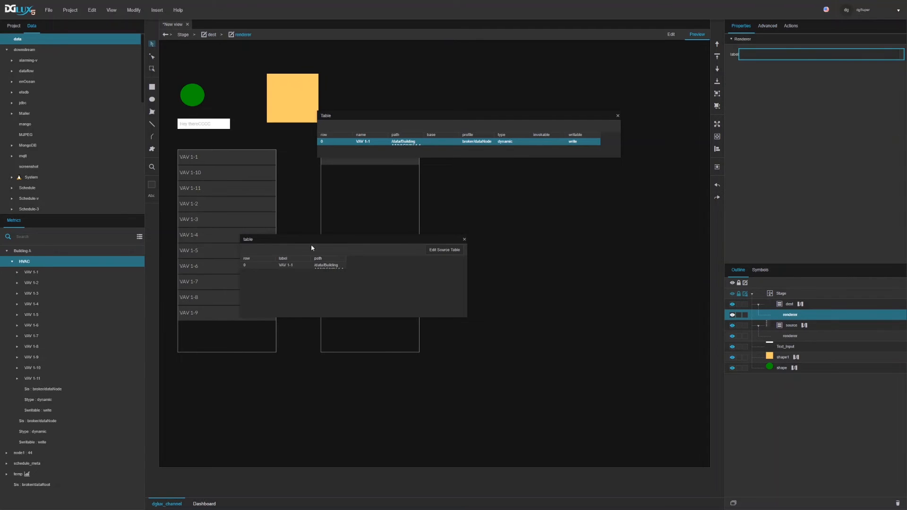
left_click_drag(286, 265, 762, 55)
left_click(617, 116)
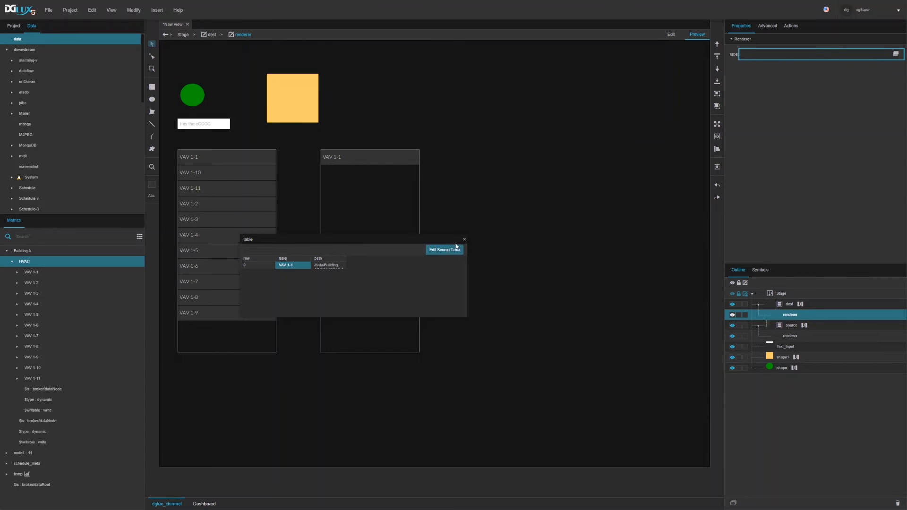
left_click(464, 240)
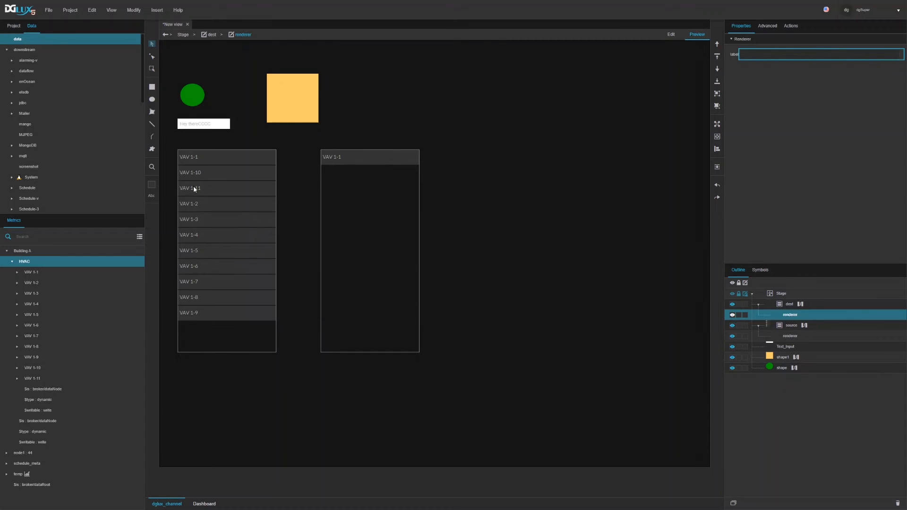
Step: Test the drop behaviour in preview by moving VAV 1-10 and VAV 1-5 from the source list onto dest
left_click_drag(190, 178, 350, 211)
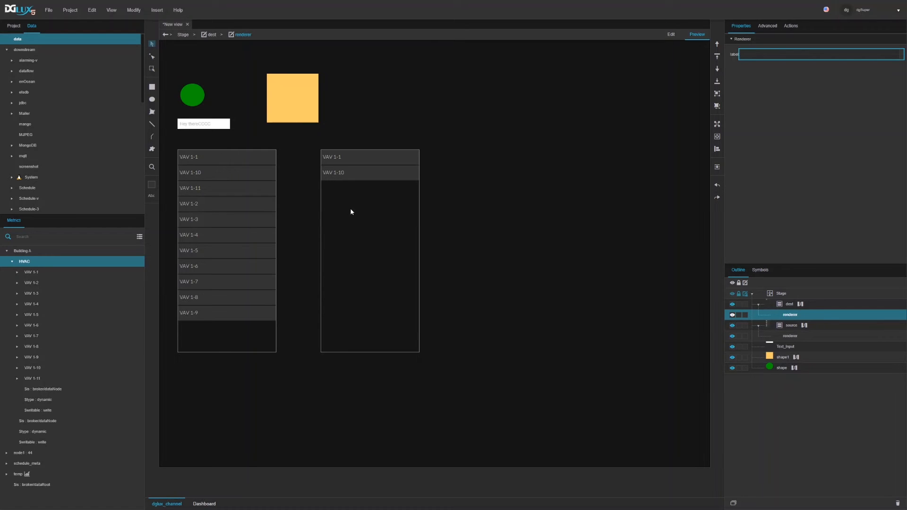
left_click_drag(199, 255, 363, 214)
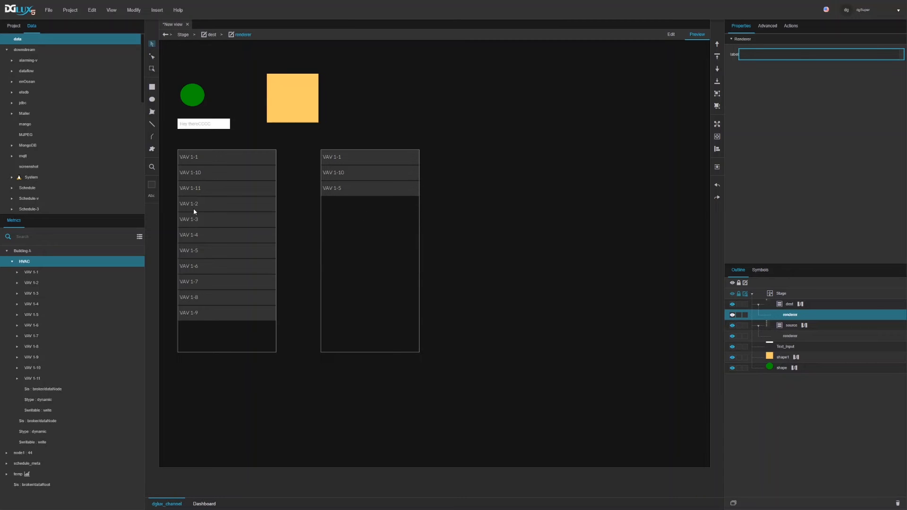
Step: Test further drops in preview by moving VAV 1-4, VAV 1-5 and VAV 1-8 from the source list onto dest
left_click_drag(185, 237, 338, 232)
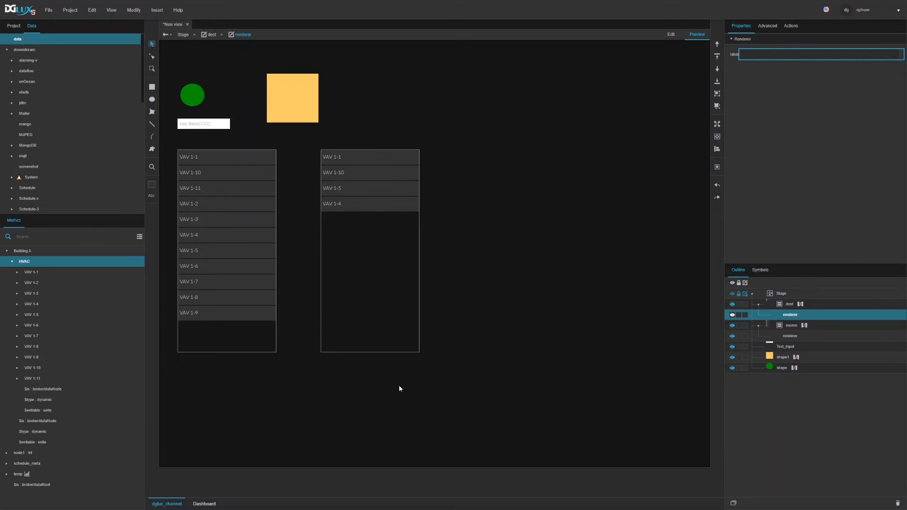
left_click_drag(208, 251, 344, 233)
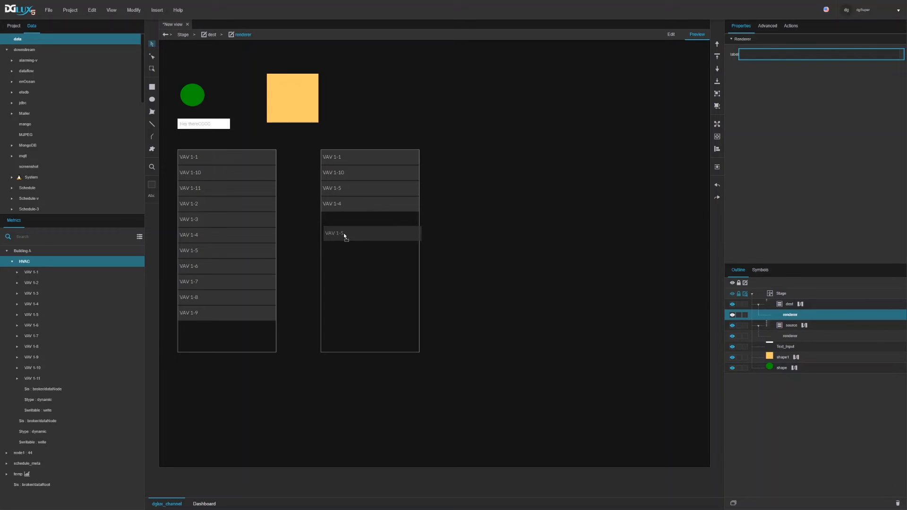
left_click_drag(344, 234, 344, 233)
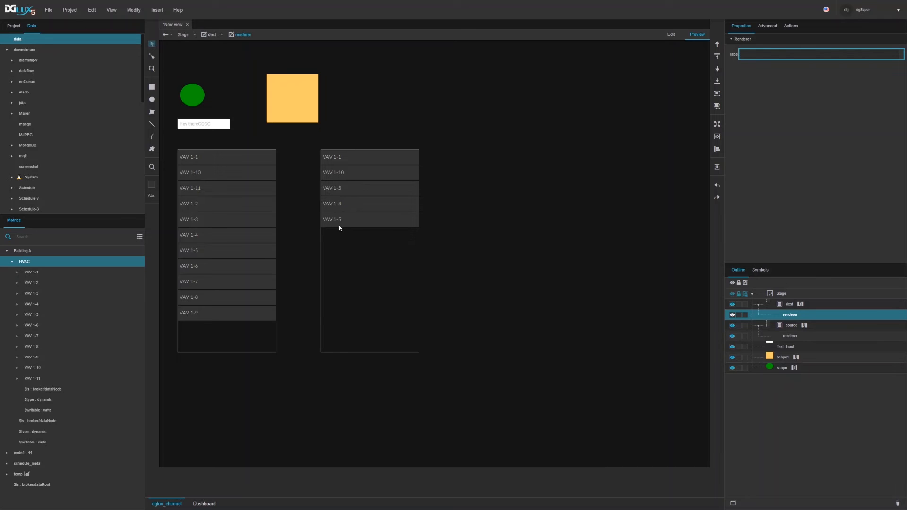
left_click_drag(192, 299, 316, 263)
left_click(673, 34)
left_click(206, 300)
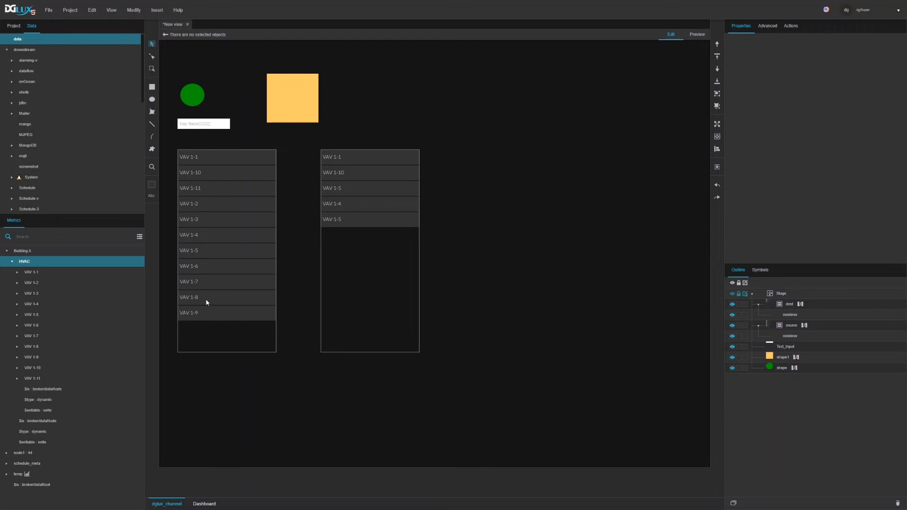
left_click_drag(194, 305, 334, 260)
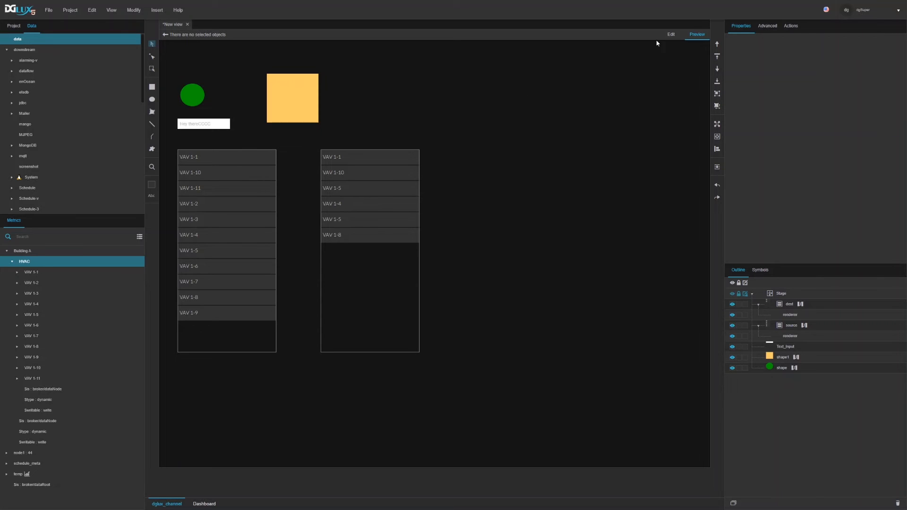
left_click(673, 36)
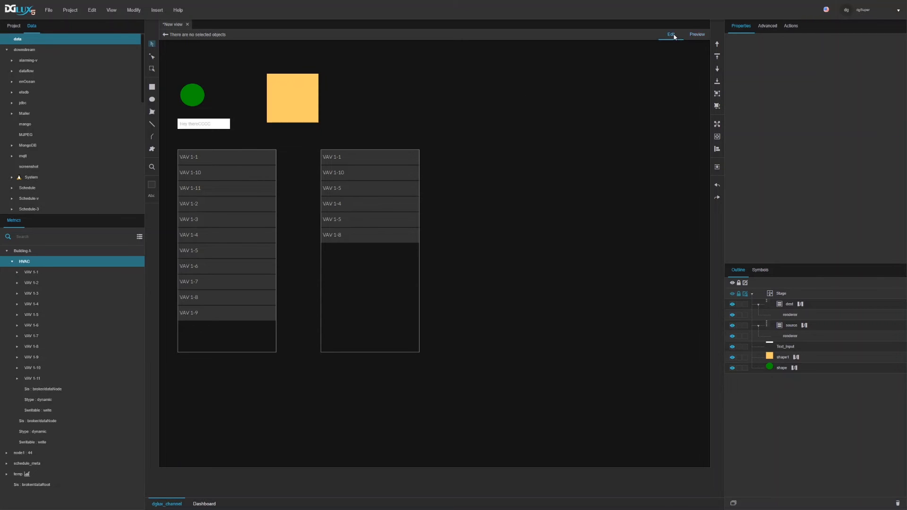
Step: Insert a large Group component on the stage beside dest, matching the height of the lists
right_click(527, 152)
mouse_move(623, 160)
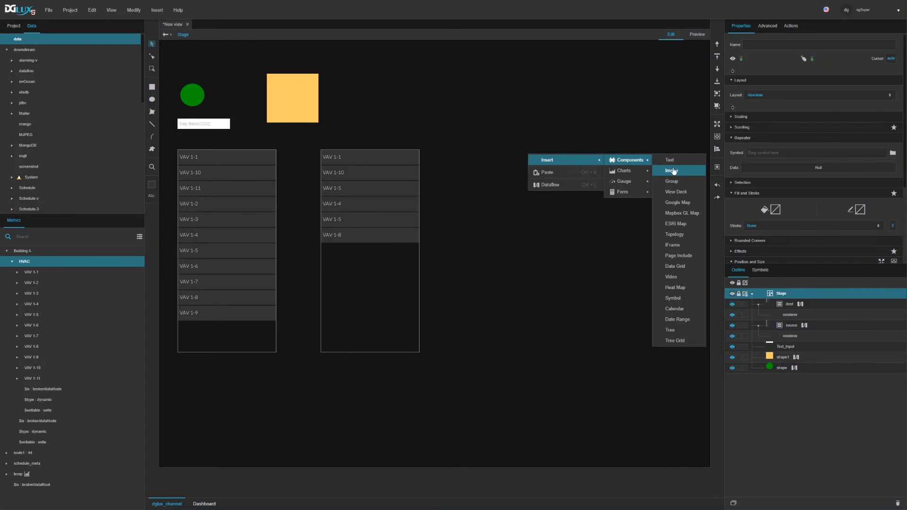
left_click(674, 181)
mouse_move(561, 194)
left_mouse_down()
mouse_move(472, 189)
mouse_move(663, 355)
mouse_move(680, 353)
left_mouse_up()
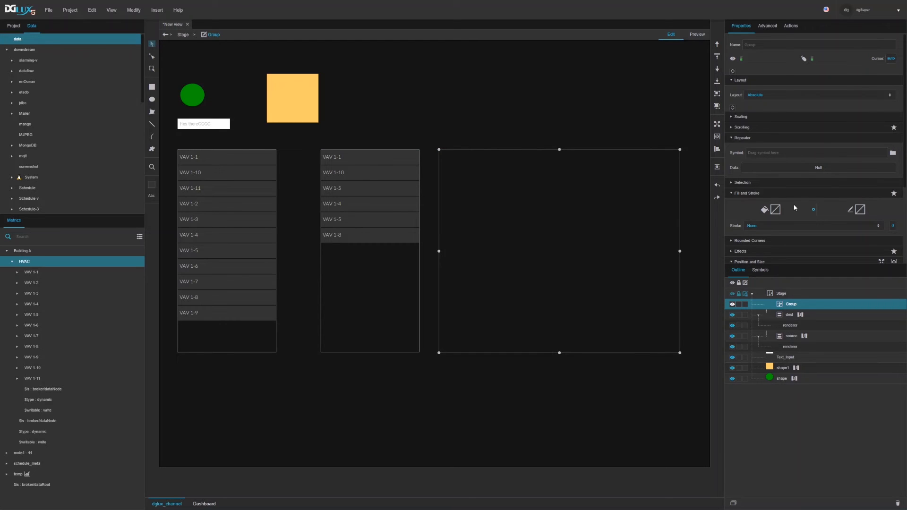
Step: Give the new group a solid grey border with a stroke width of 1
left_click(860, 210)
left_click(764, 224)
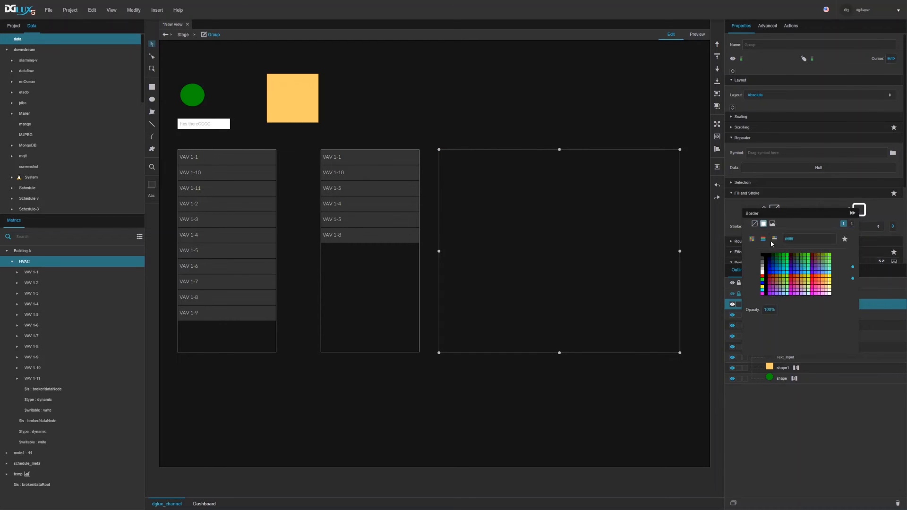
left_click(763, 263)
left_click(892, 227)
type("1")
left_click(810, 226)
left_click(770, 284)
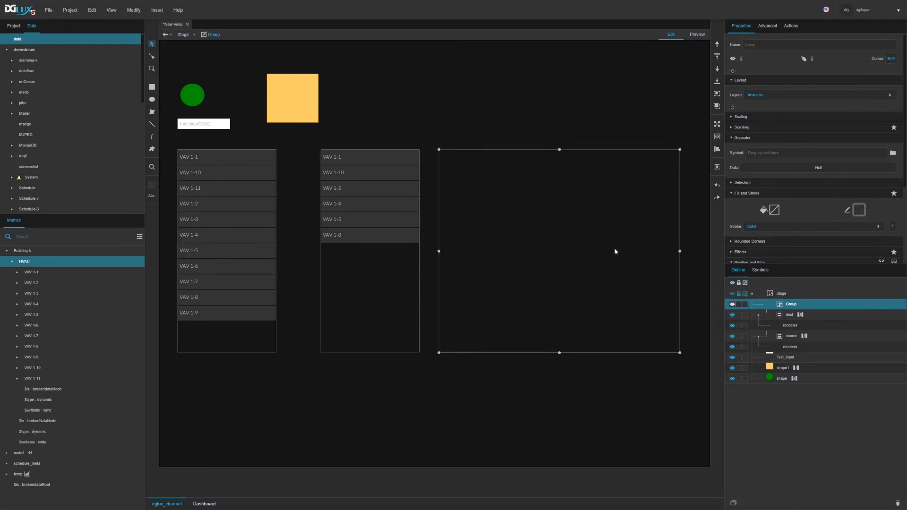
Step: Insert a small group inside the bordered group and set its width and height to 10 px
right_click(524, 214)
mouse_move(567, 215)
left_click(681, 236)
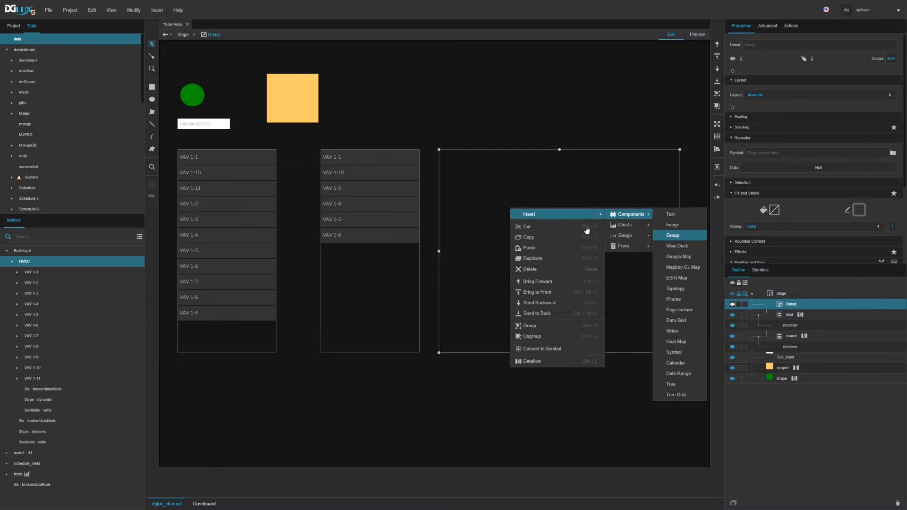
left_click_drag(579, 259, 518, 217)
scroll(784, 196, "down", 3)
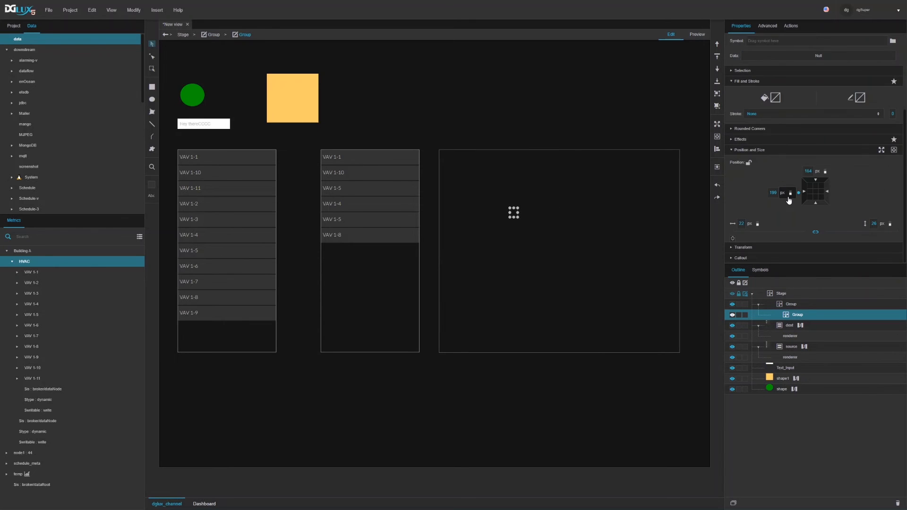
left_click(749, 223)
type("10")
left_click_drag(878, 223, 868, 223)
type("10")
left_click(806, 224)
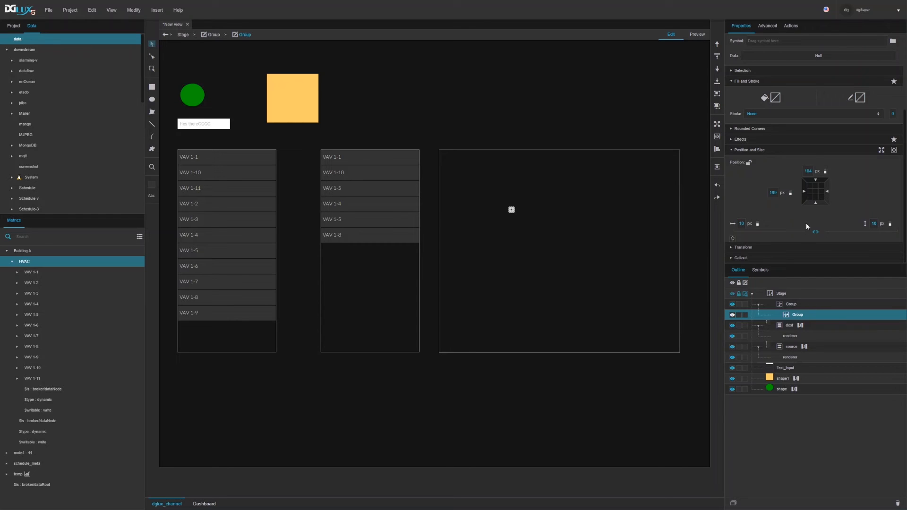
Step: Fill the inner group with light red, round its corners to a 10 px radius and preview it
left_click(776, 98)
left_click(679, 111)
left_click(734, 171)
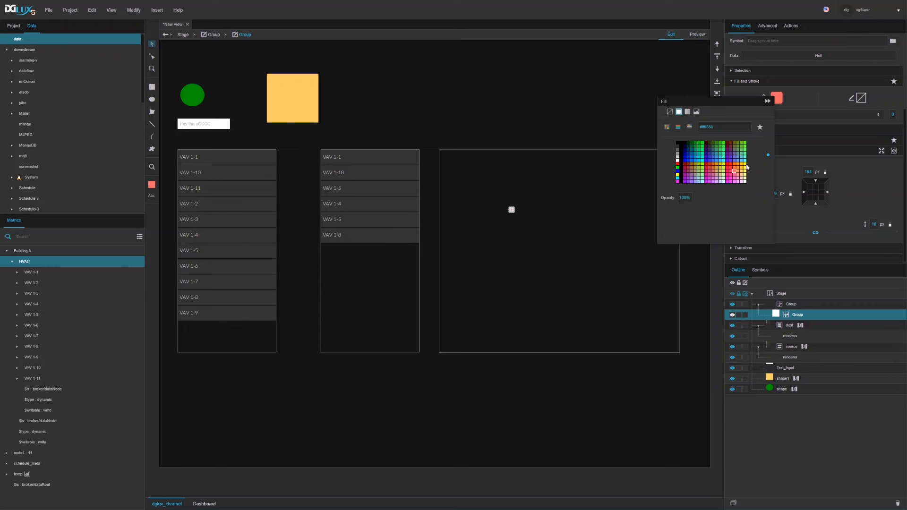
left_click(793, 138)
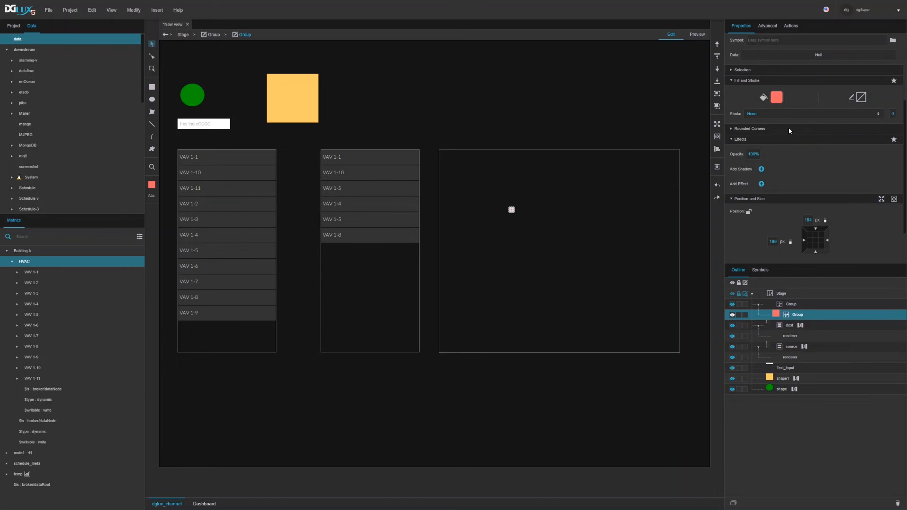
left_click(789, 128)
left_click(836, 158)
type("10")
key("Return")
left_click(698, 35)
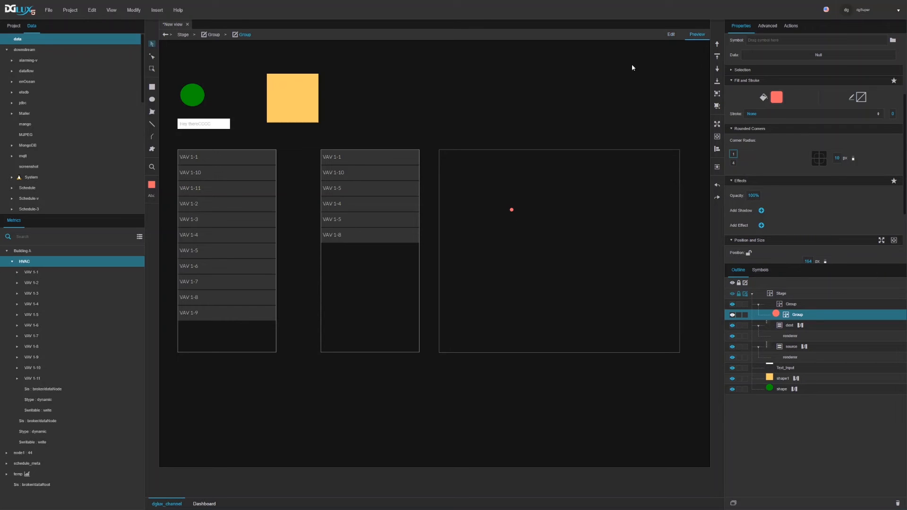
left_click(669, 38)
Step: Set the red dot's width and height to 20 px
scroll(821, 179, "down", 2)
left_click(743, 224)
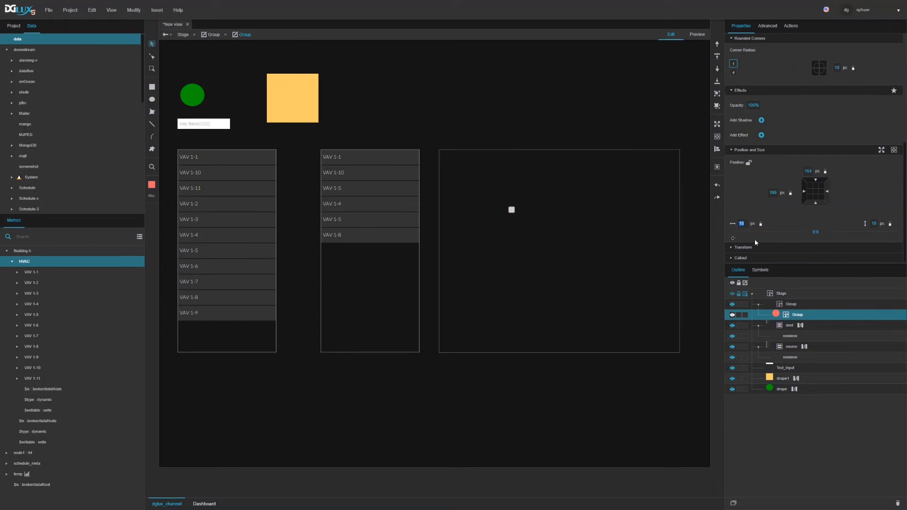
type("20")
left_click(872, 224)
type("20")
key("Return")
Step: Convert the red dot to a symbol named mapDot and delete its instance from the bordered group
right_click(802, 315)
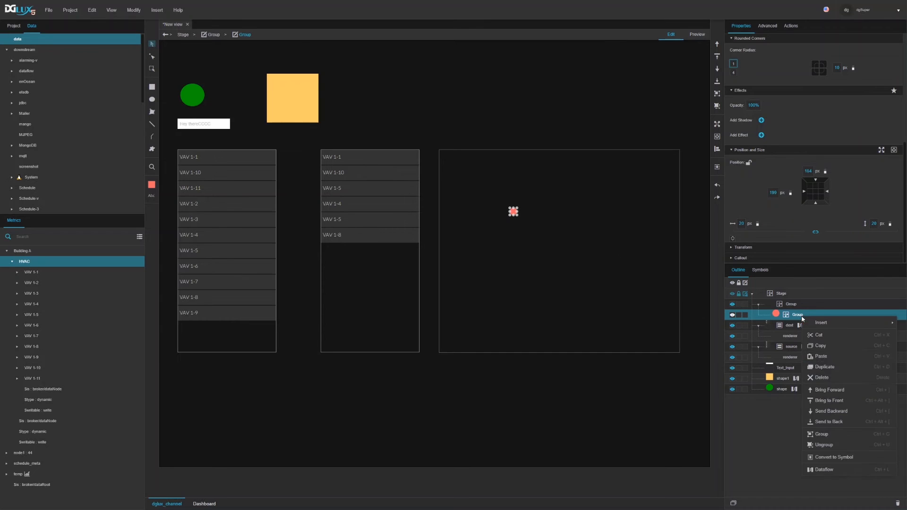
left_click(825, 459)
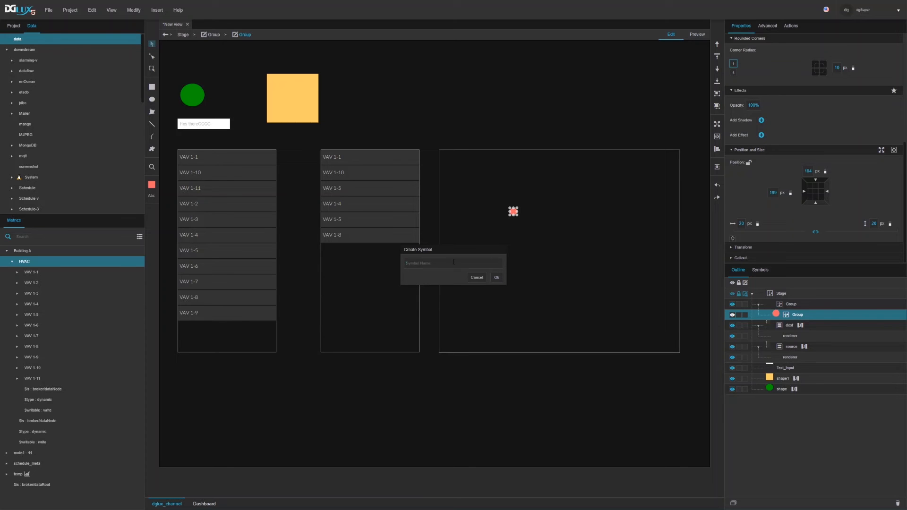
type("mapDot")
left_click(497, 278)
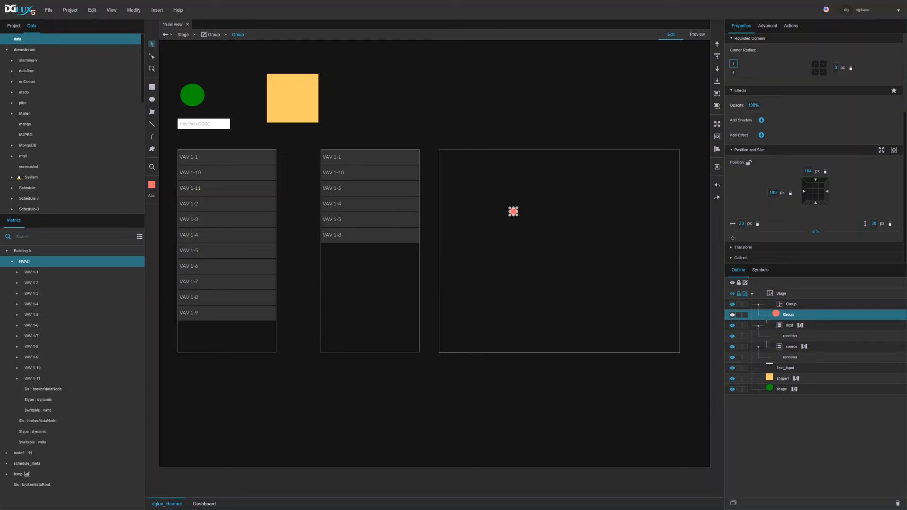
left_click(899, 505)
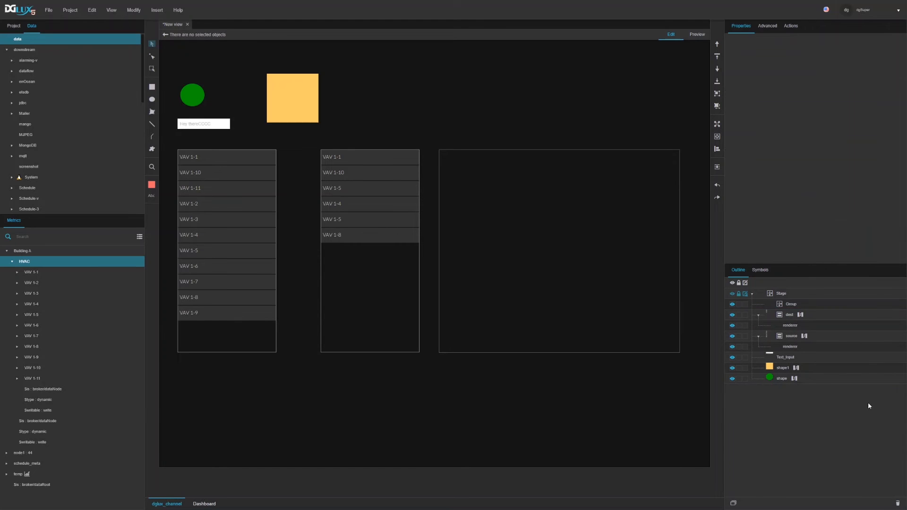
Step: Make the bordered group droppable and set its dropGroup to nodeList in the advanced properties
left_click(789, 305)
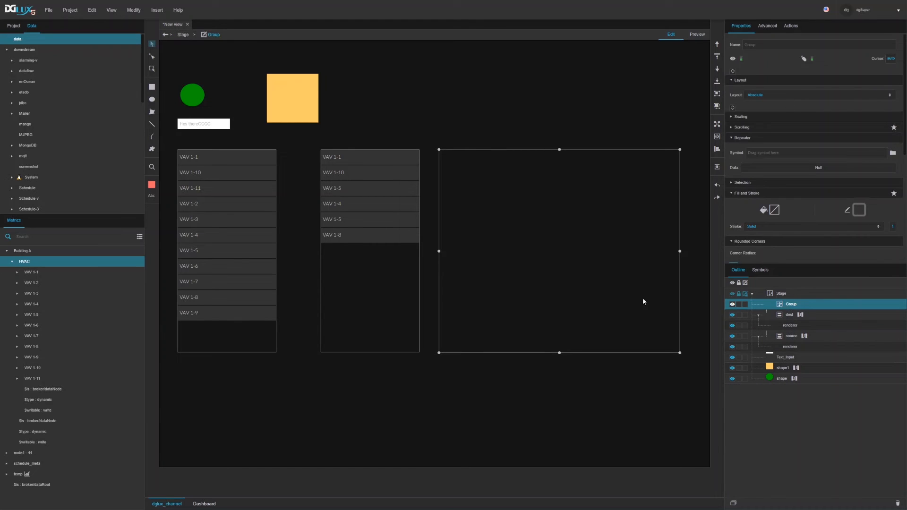
left_click(767, 31)
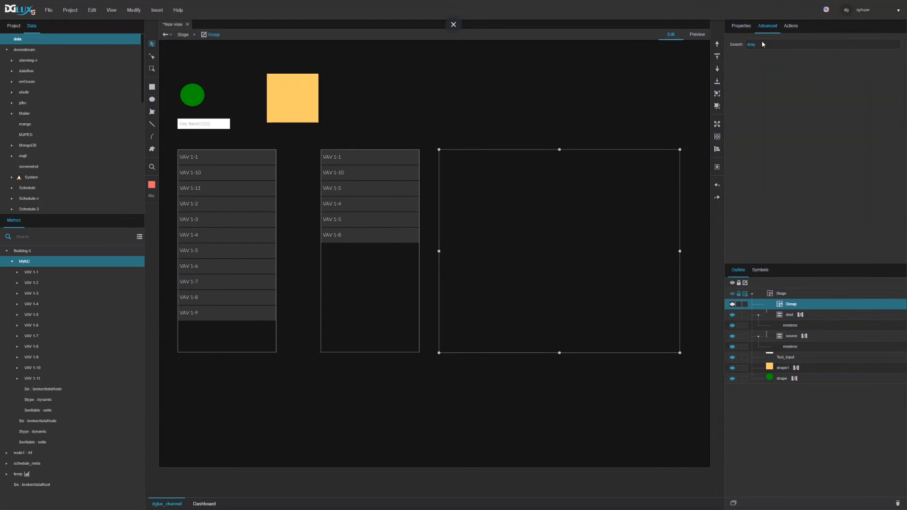
double_click(763, 44)
type("drop")
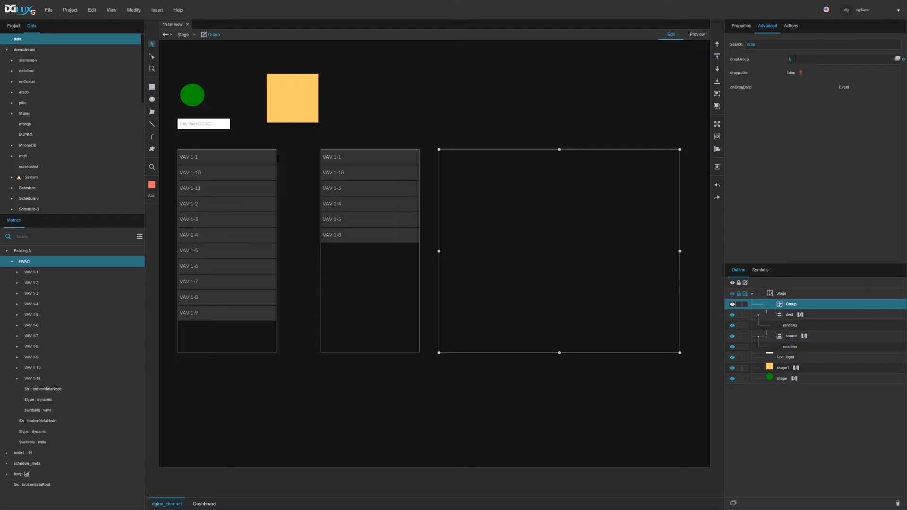
left_click(795, 58)
type("nodeList")
left_click(800, 73)
Step: Add a Mouse Event block to the bordered group's dataflow and bind the group's onDragDrop event to its input
right_click(806, 305)
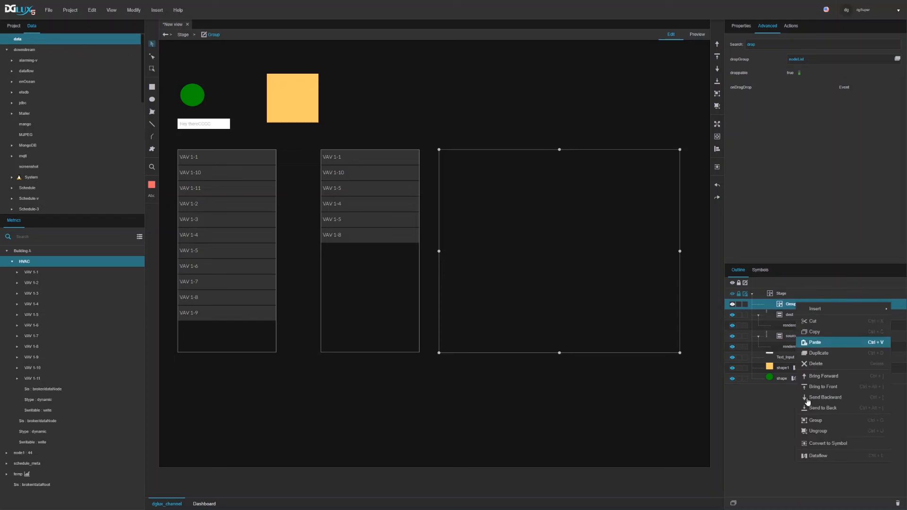
left_click(810, 456)
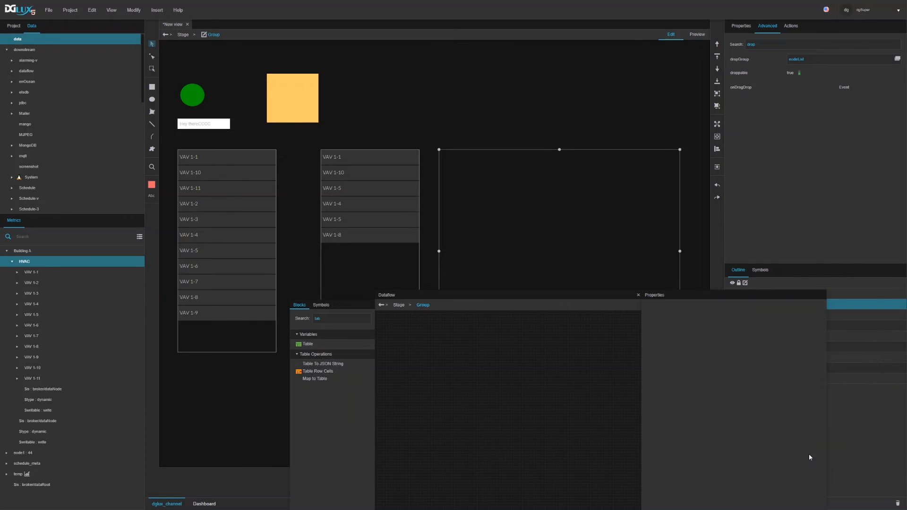
double_click(338, 319)
type("mouse")
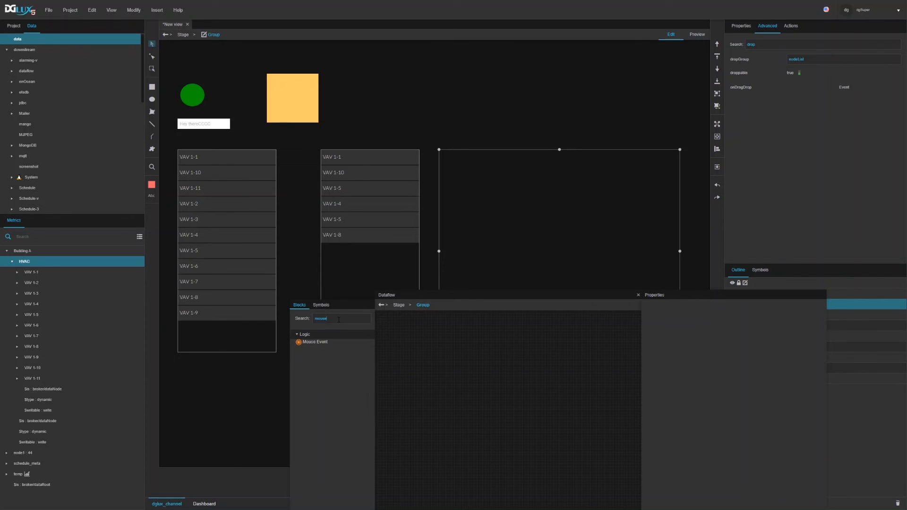
left_click_drag(315, 341, 399, 330)
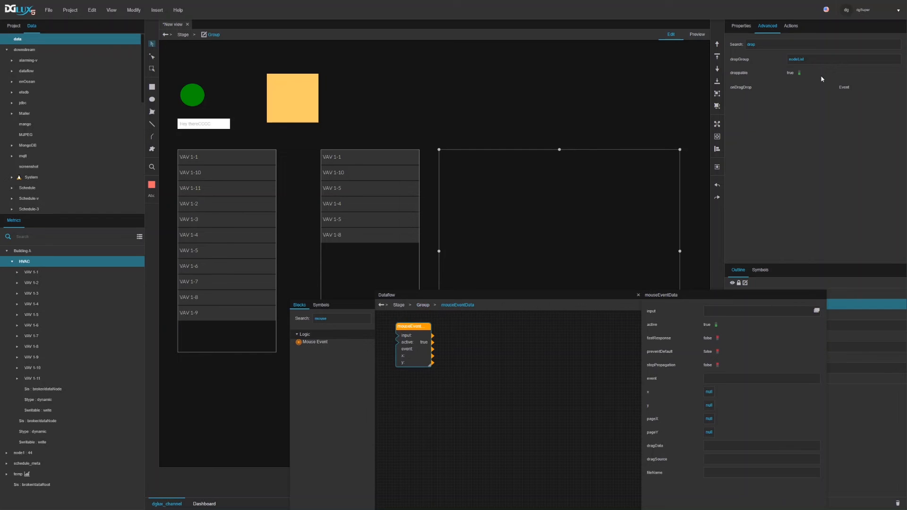
left_click_drag(904, 87, 716, 316)
Step: Test the mouse event in preview by dropping VAV 1-2 from the source list onto the bordered group
left_click(701, 34)
left_click_drag(231, 205, 516, 205)
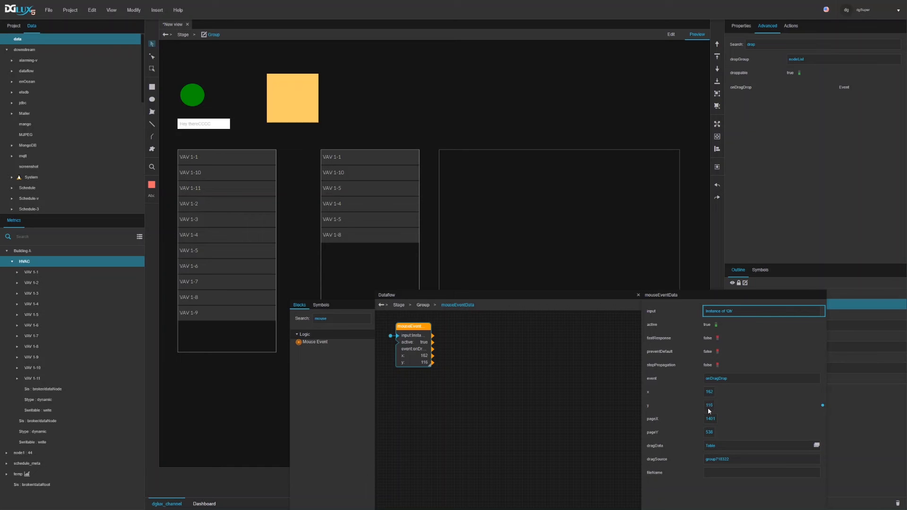
left_click_drag(598, 298, 497, 281)
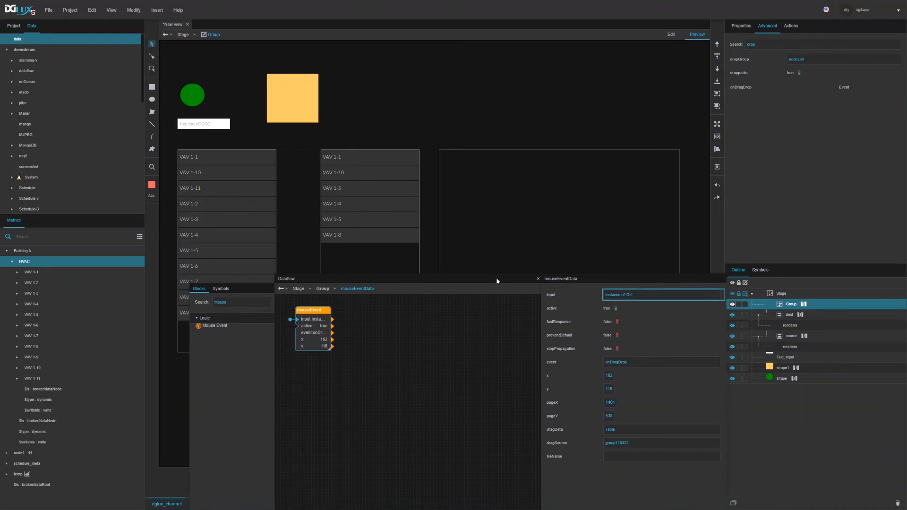
Step: Copy the table block from dest's dataflow into the bordered group's dataflow and show the group's properties
left_click(801, 317)
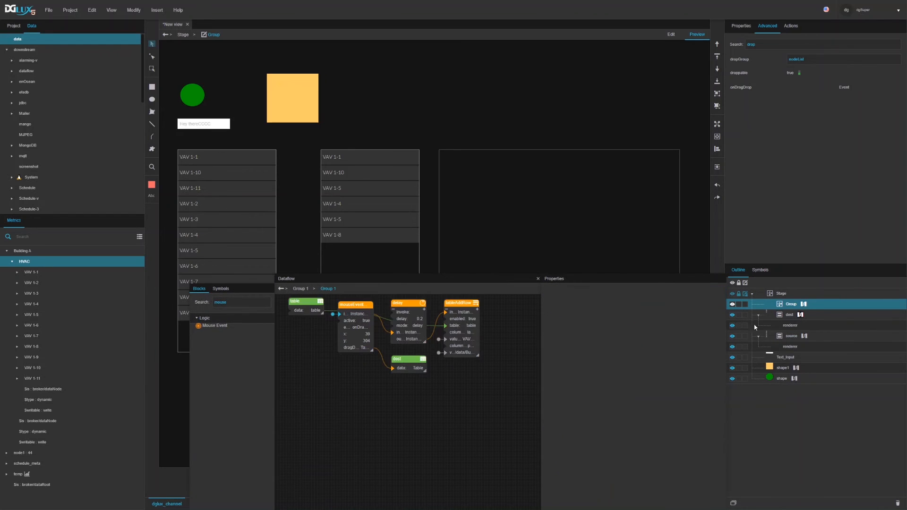
left_click(298, 305)
left_click(670, 37)
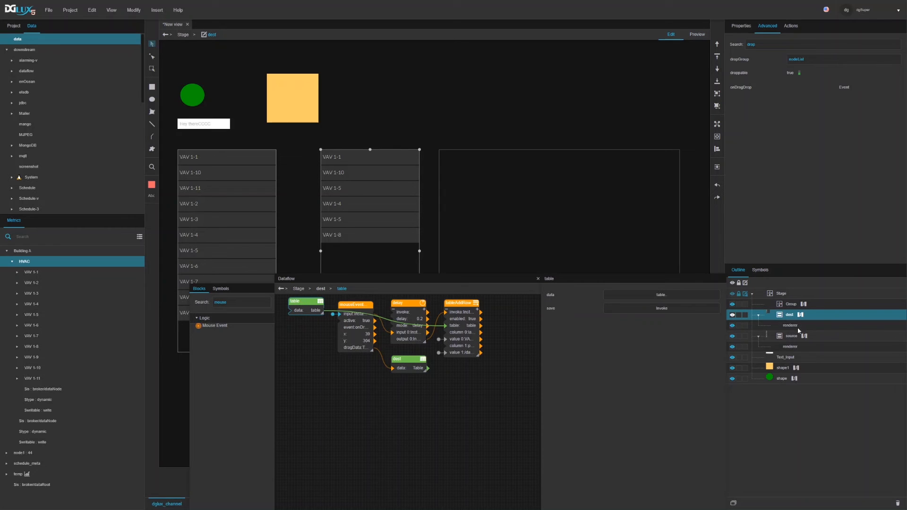
left_click(803, 305)
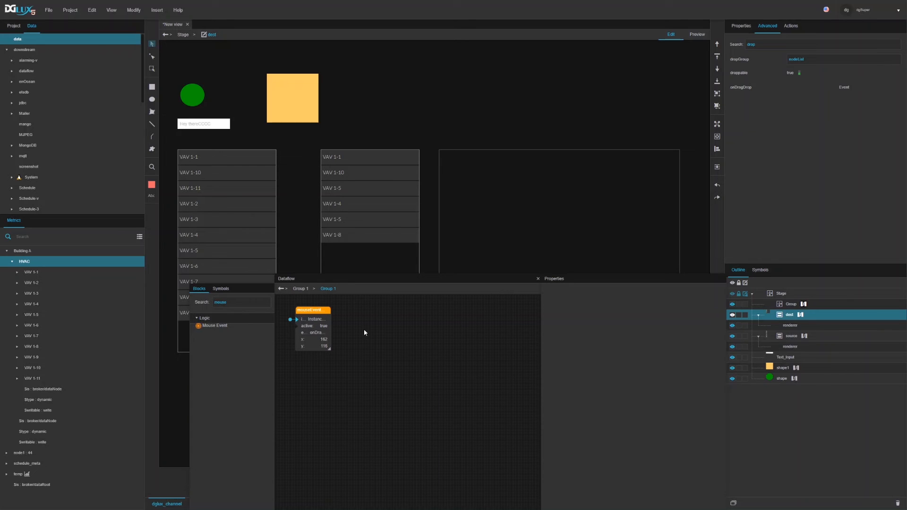
left_click(626, 176)
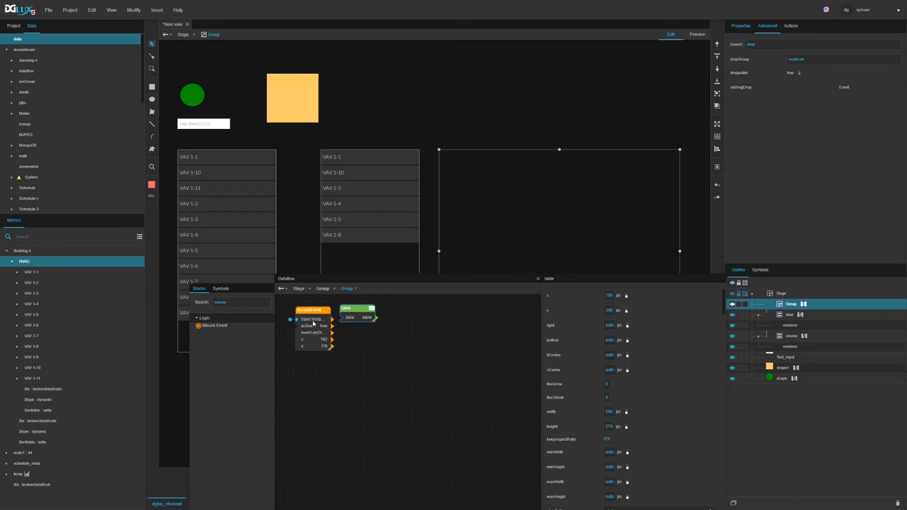
left_click(748, 26)
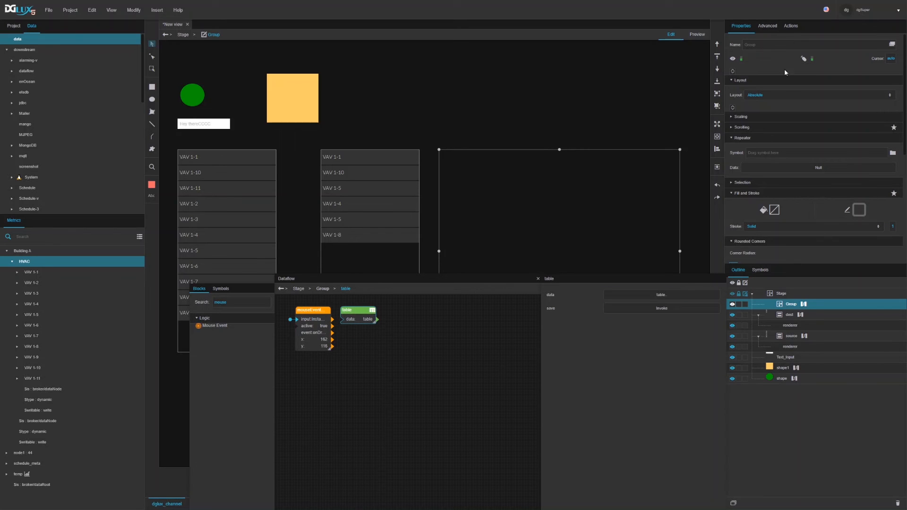
Step: Add two columns to the group's copied table, naming the first x, and move the table block below the mouse event block
left_click(768, 27)
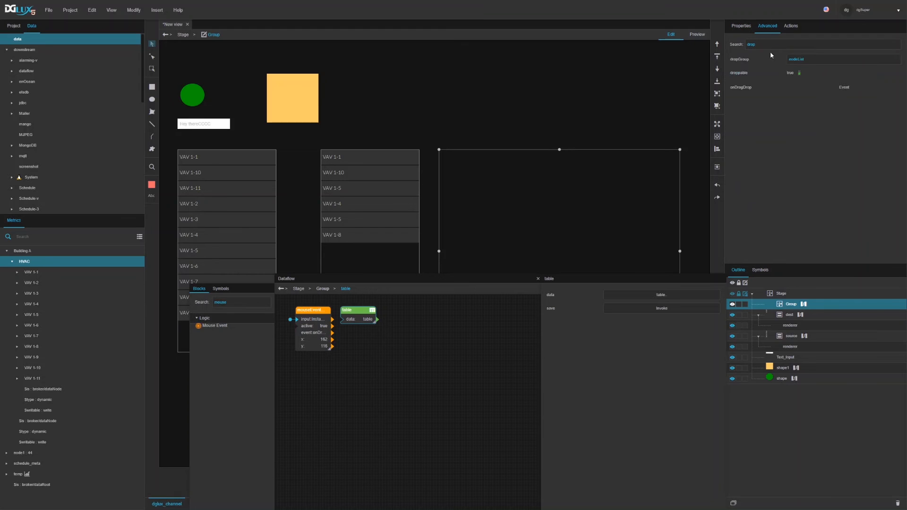
left_click(741, 29)
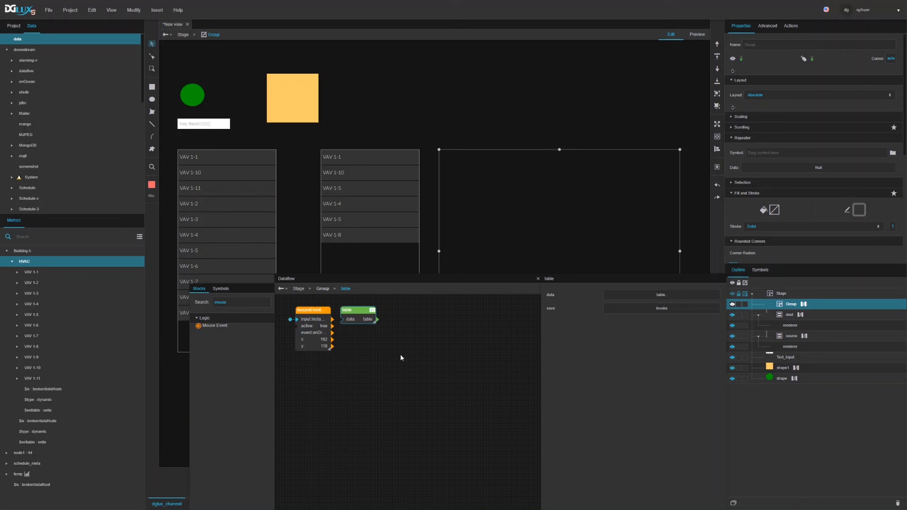
left_click(660, 295)
left_click(418, 250)
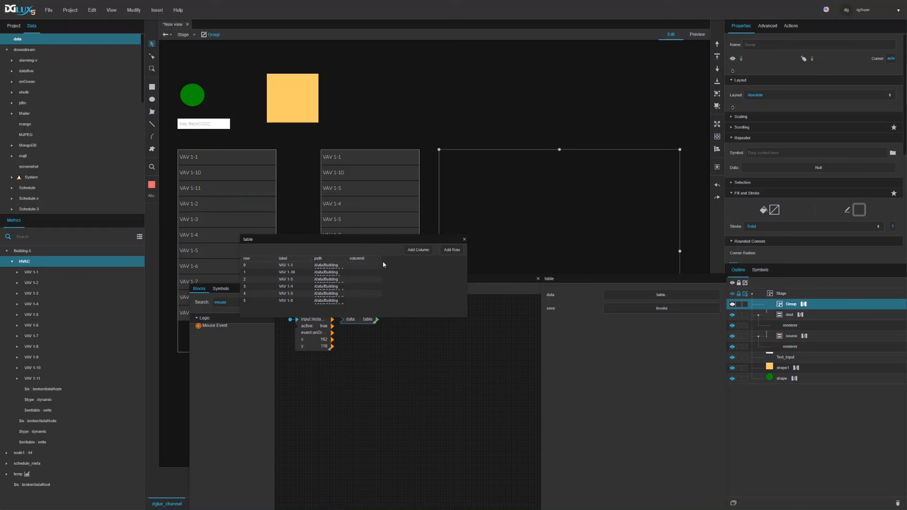
double_click(367, 259)
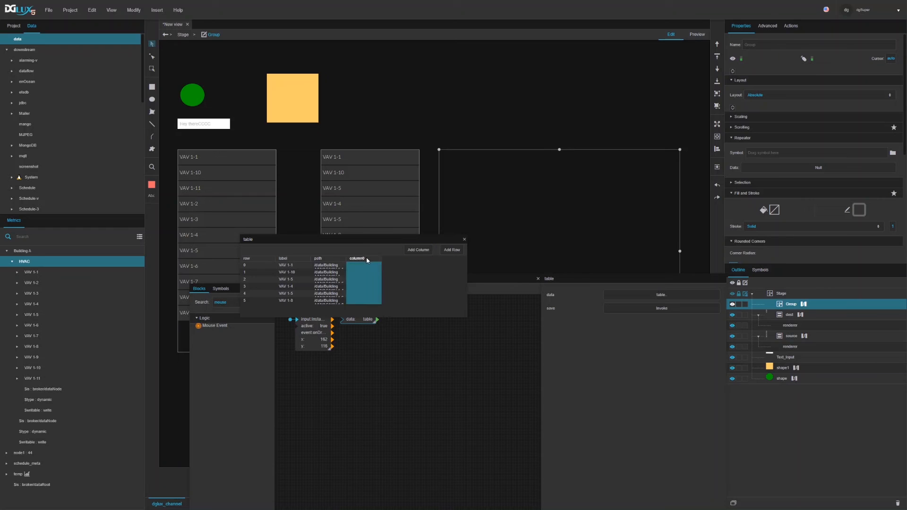
left_click(422, 253)
double_click(407, 259)
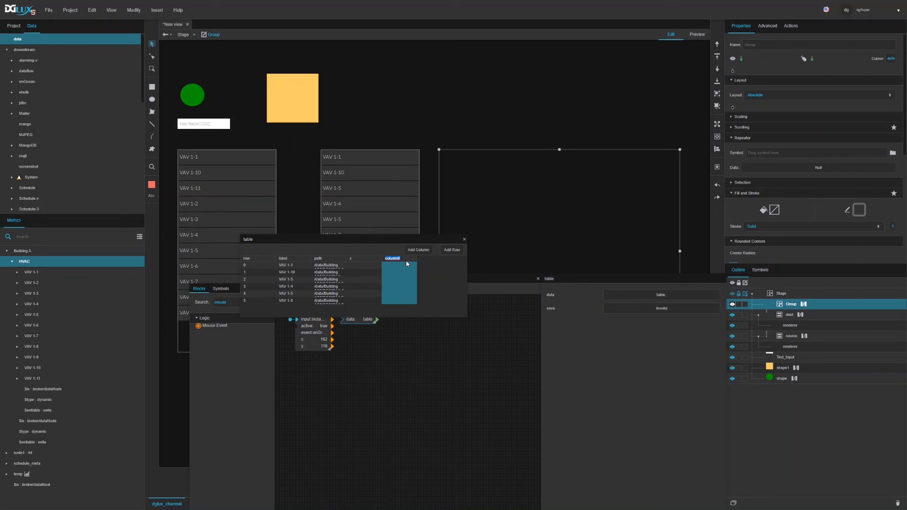
left_click(464, 241)
left_click_drag(357, 310, 311, 384)
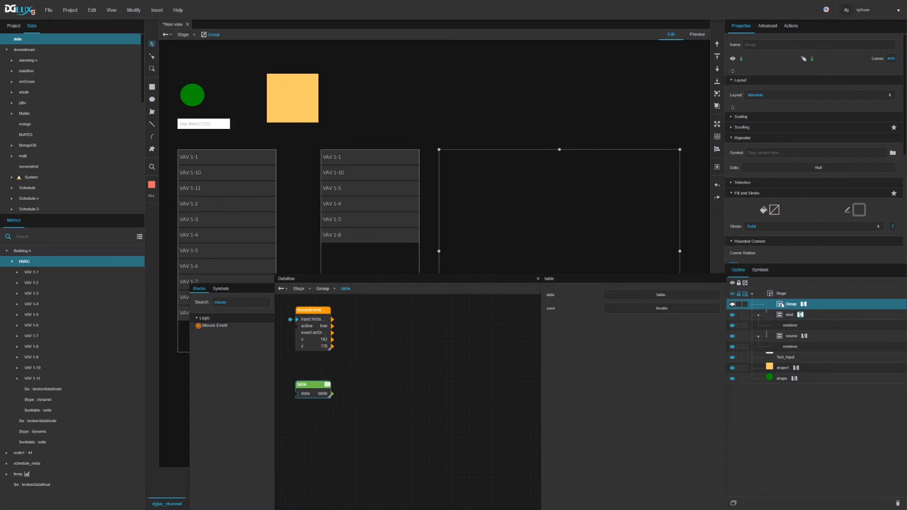
Step: Replace the blocks in the bordered group's dataflow with a copy of all the blocks from dest's dataflow
left_click(803, 318)
left_click_drag(466, 399, 292, 302)
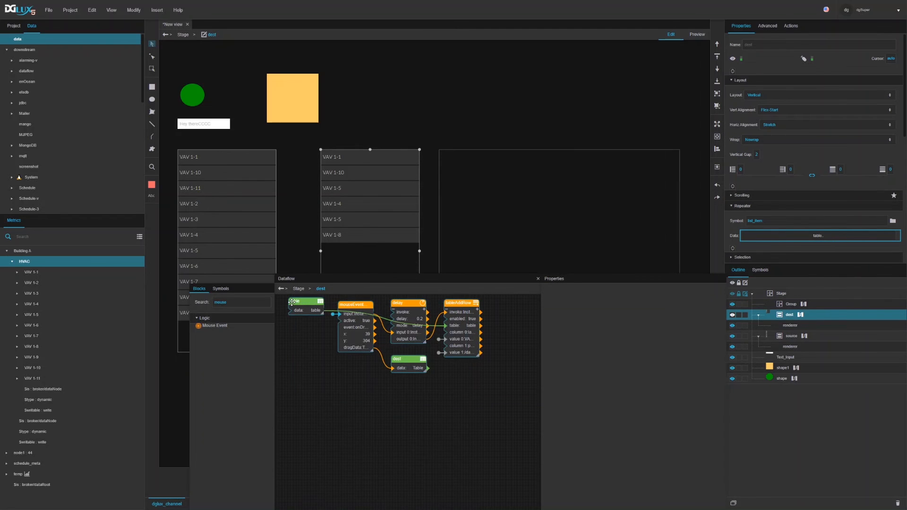
left_click(803, 304)
left_click_drag(444, 398, 305, 321)
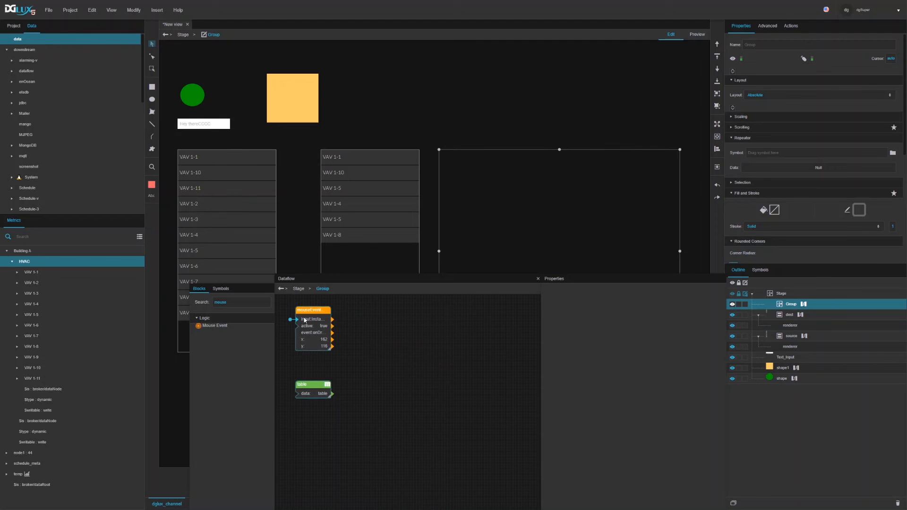
key("Delete")
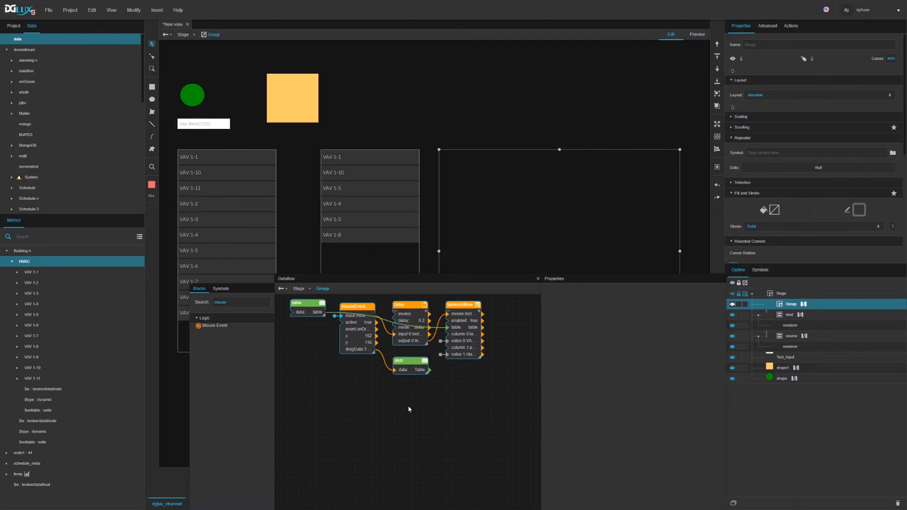
Step: Add two columns named x and y to the table block in the bordered group's dataflow
left_click(293, 304)
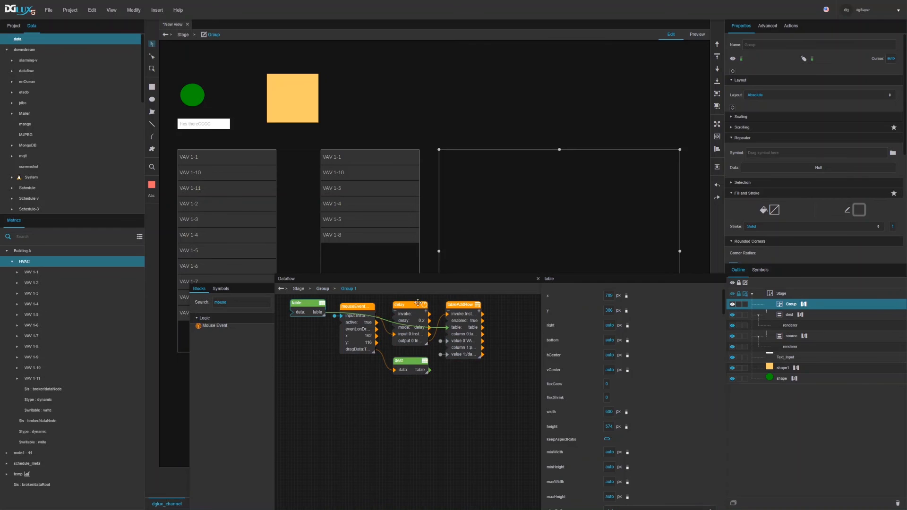
left_click(632, 296)
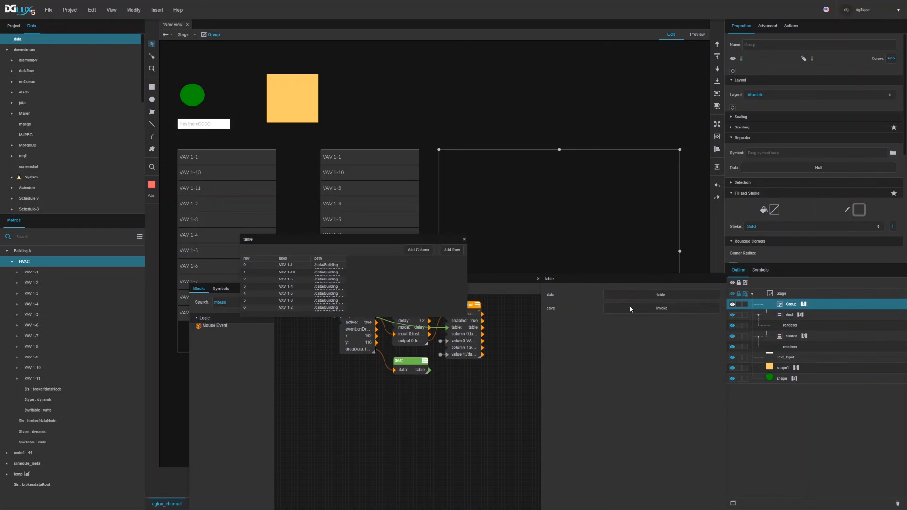
left_click(418, 249)
left_click(418, 250)
left_click(372, 259)
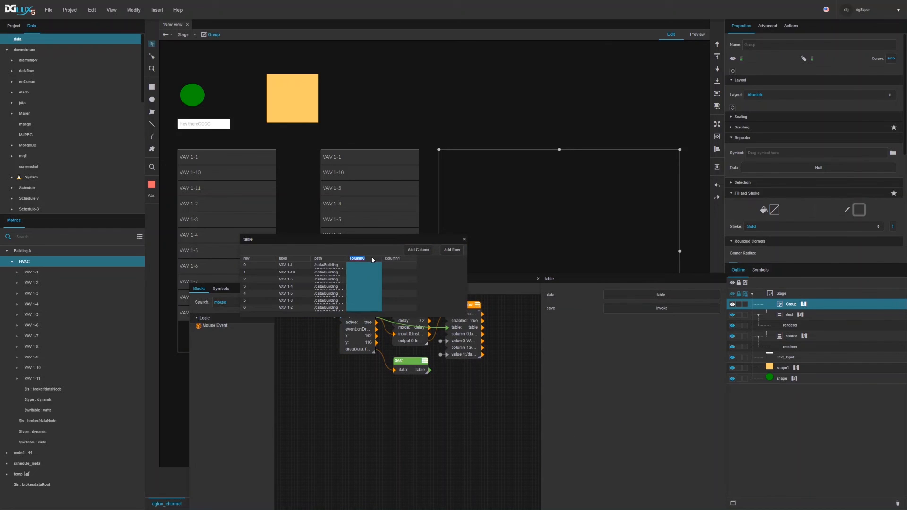
type("x")
left_click(399, 260)
type("y")
left_click(465, 240)
Step: Extend the tableAddRow block with columns x and y, binding their values to the mouse event's x and y outputs
left_click(462, 332)
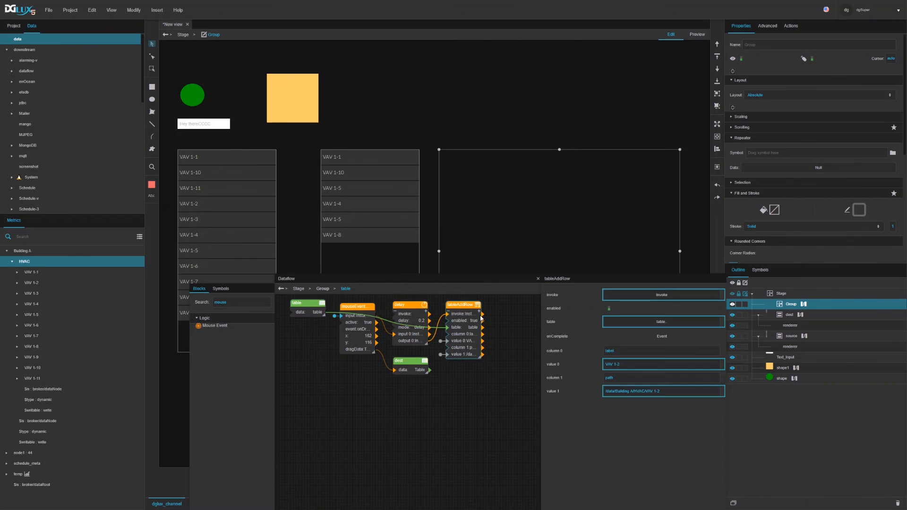
left_click(480, 313)
left_click(480, 313)
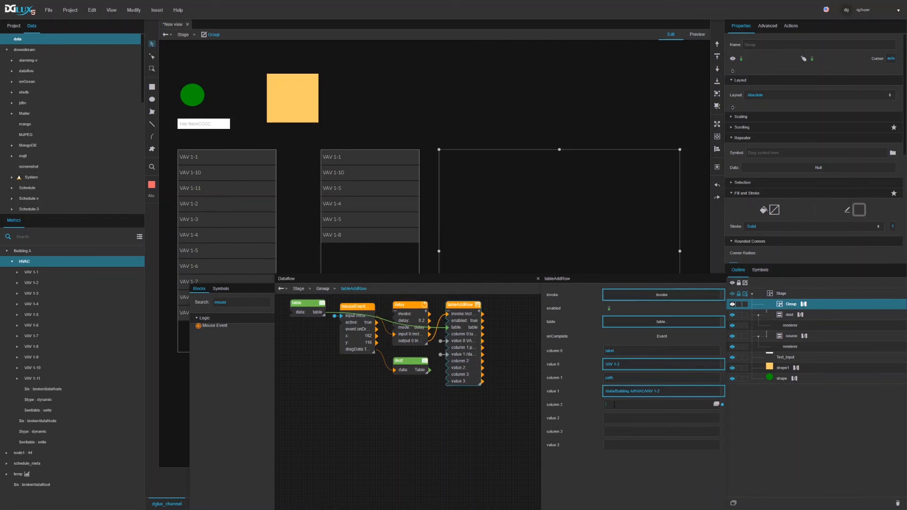
type("x")
left_click_drag(377, 336, 610, 419)
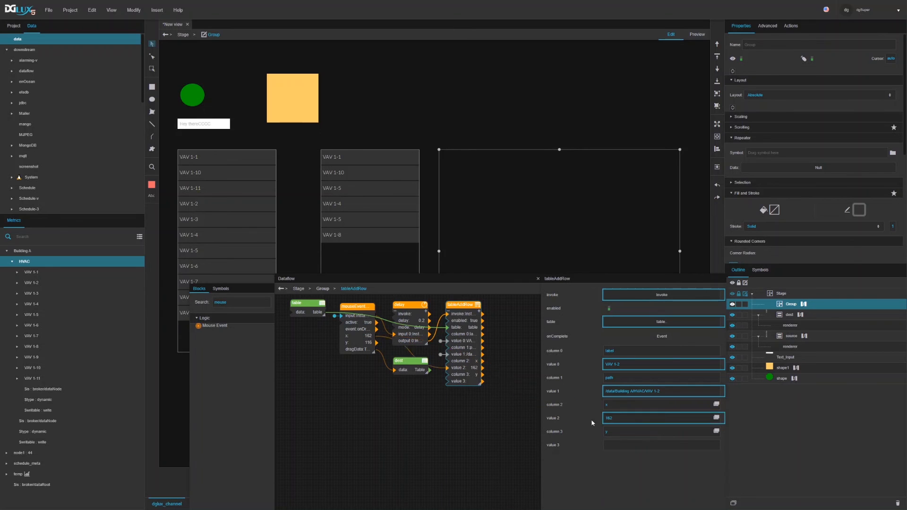
left_click_drag(377, 342, 606, 450)
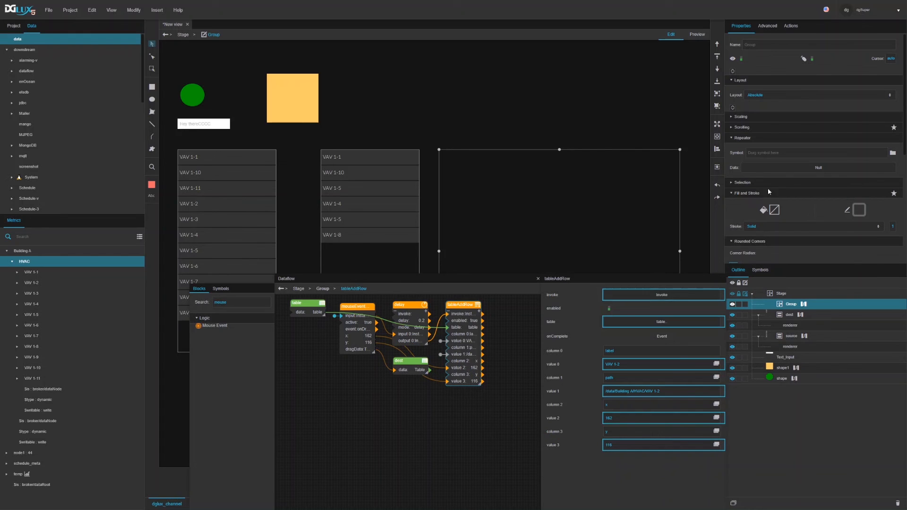
Step: Bind the table to the bordered group's repeater data, assign mapDot as the repeater symbol, and close the dataflow
left_click_drag(324, 313, 762, 171)
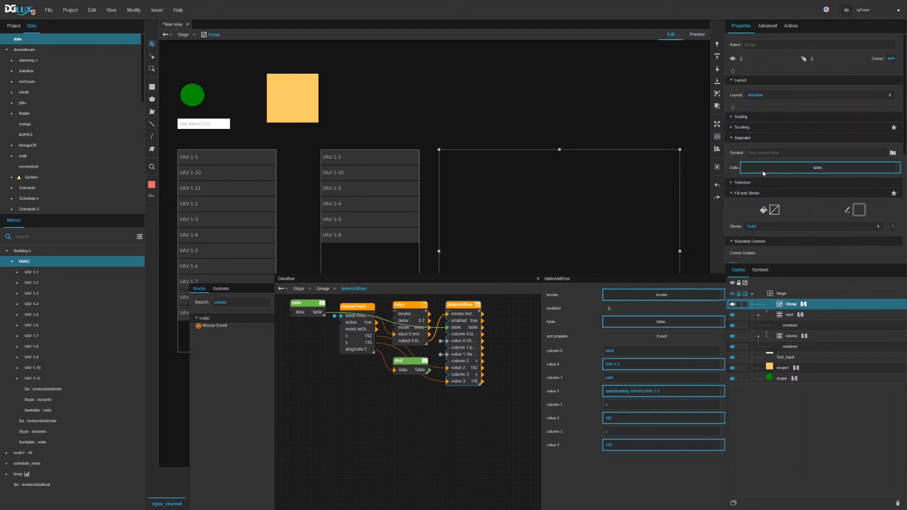
left_click(761, 269)
left_click_drag(746, 347, 790, 155)
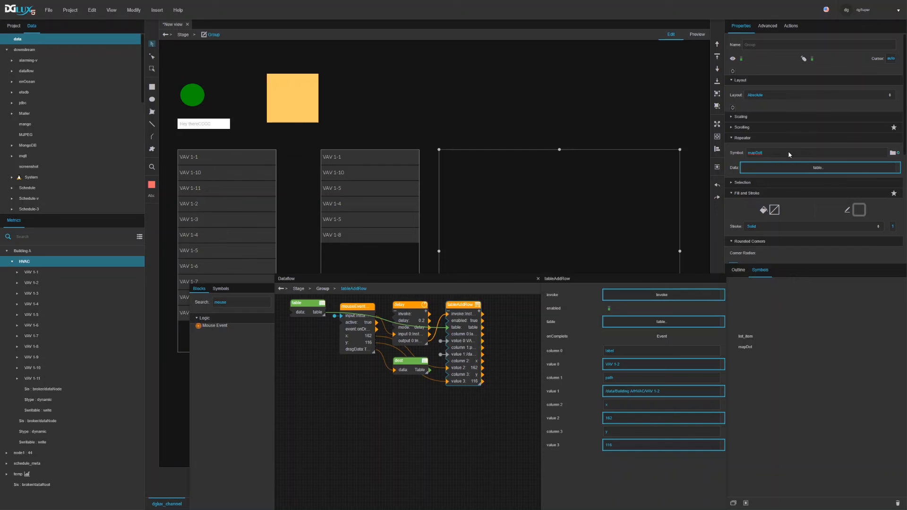
left_click(538, 279)
Step: Open the mapDot symbol for editing from the bordered group's renderer
left_click(737, 271)
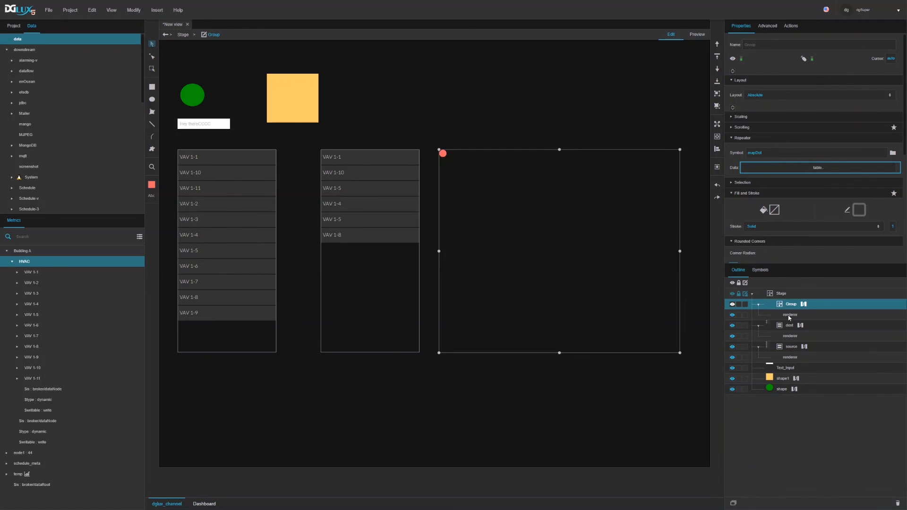
left_click(790, 315)
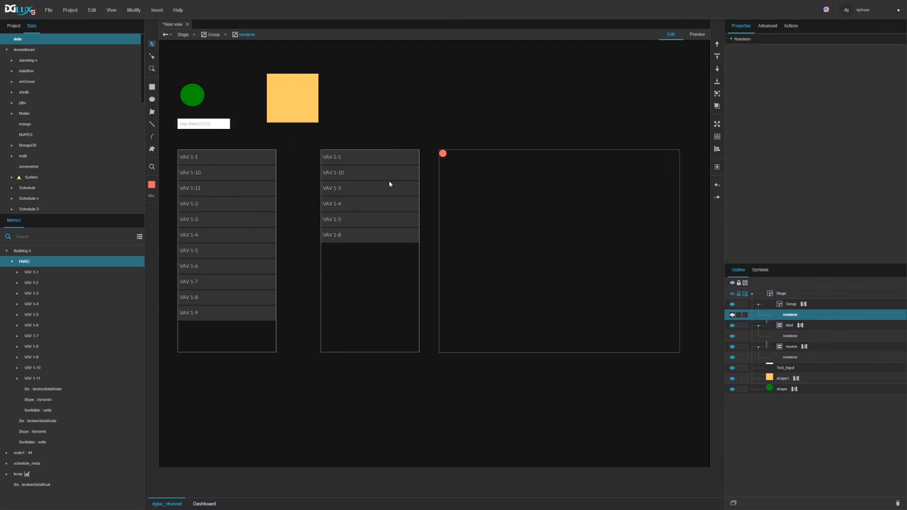
left_click(444, 155)
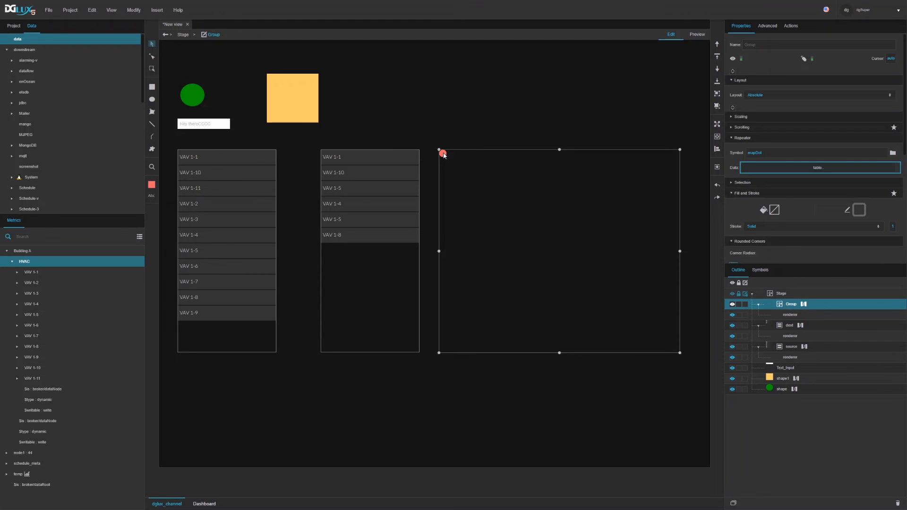
right_click(785, 315)
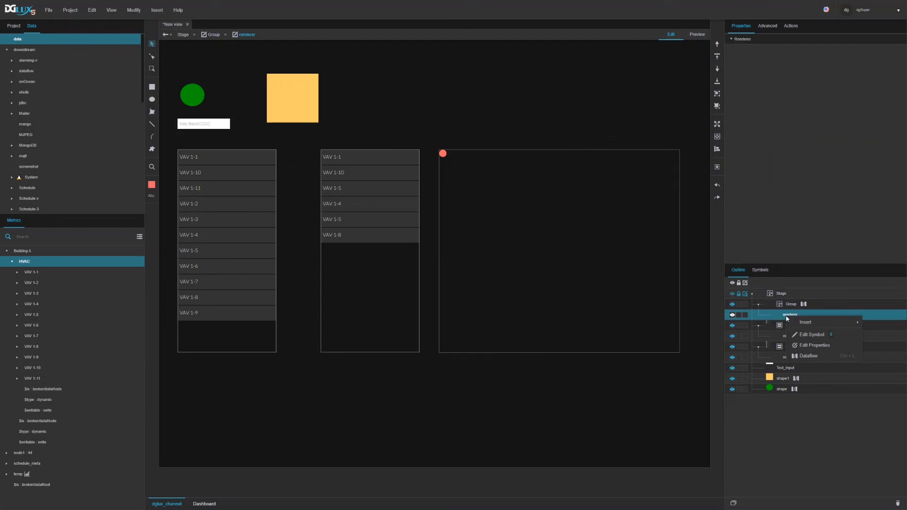
left_click(807, 335)
Step: Add a string parameter named label to the mapDot symbol and bind it to the symbol's tooltip
left_click(133, 10)
left_click(148, 65)
left_click_drag(269, 88, 293, 94)
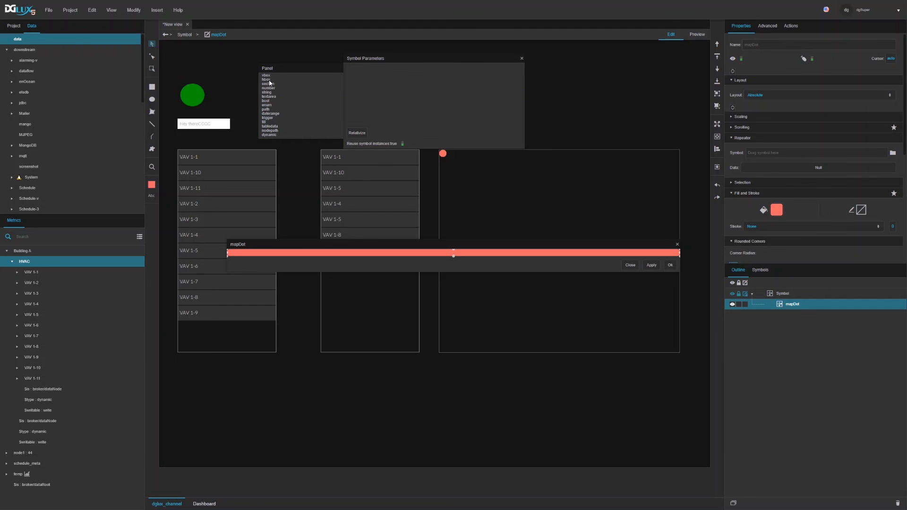
left_click_drag(267, 92, 353, 71)
double_click(354, 71)
left_click(733, 70)
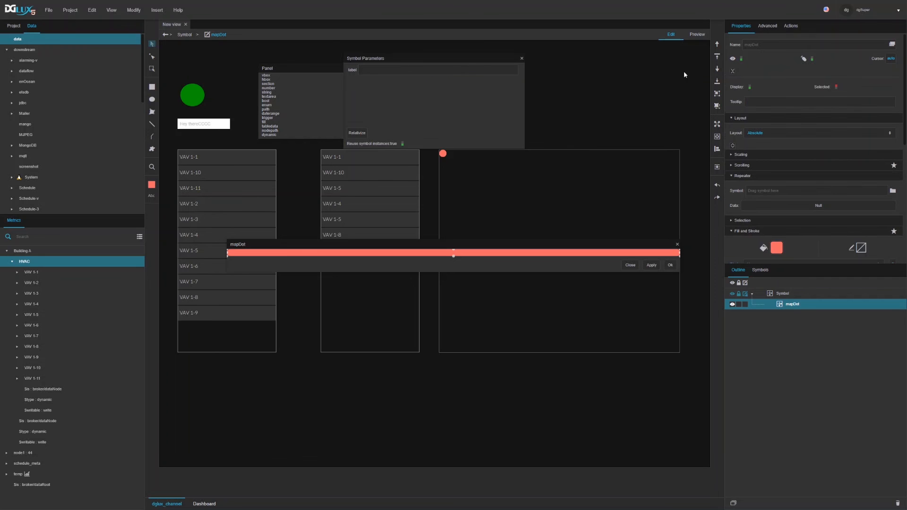
left_click_drag(520, 70, 767, 101)
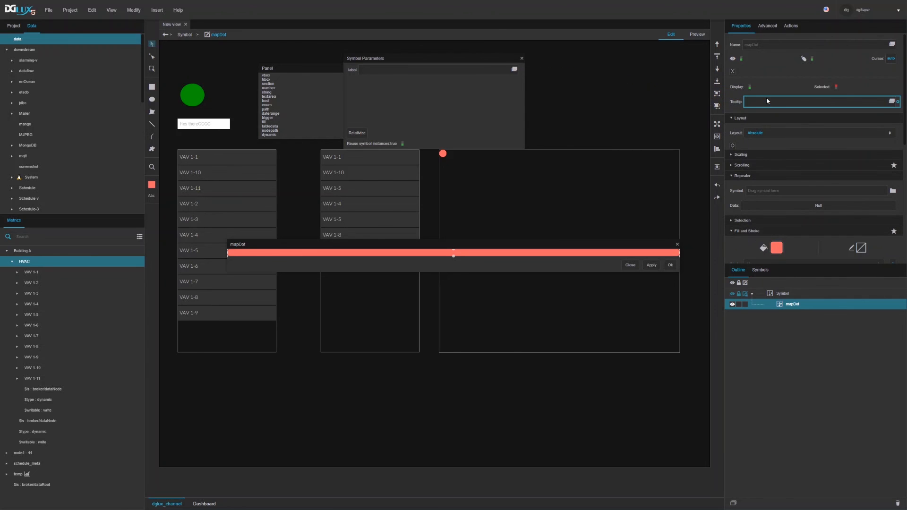
Step: Open mapDot's dataflow and add a Map to Table block to it
right_click(795, 310)
left_click(805, 473)
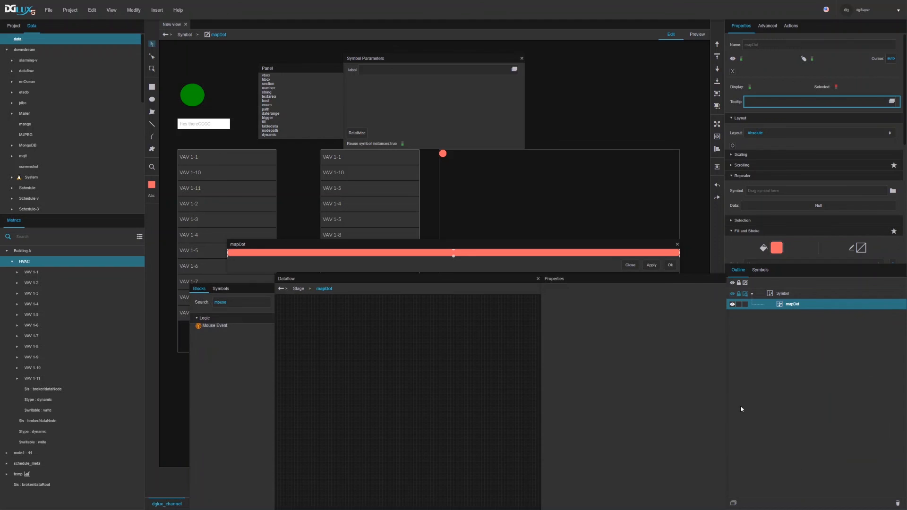
double_click(244, 301)
type("map")
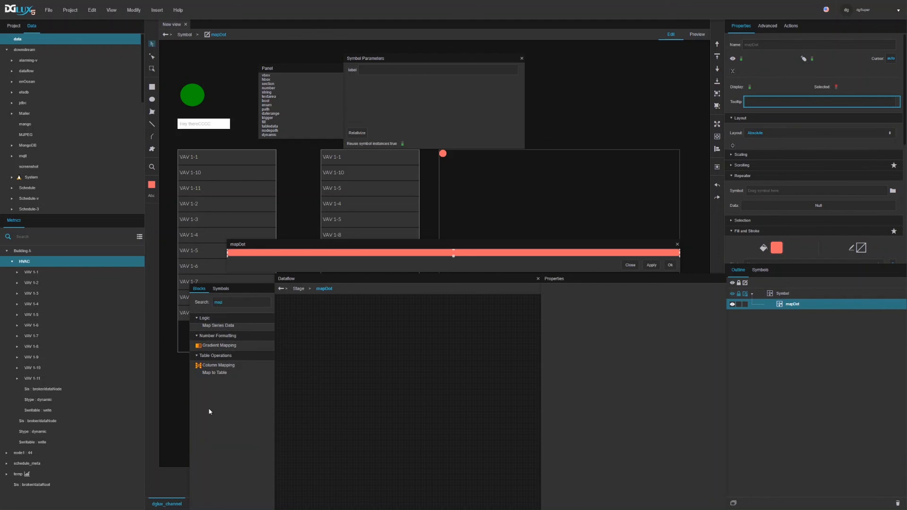
left_click_drag(216, 377, 298, 322)
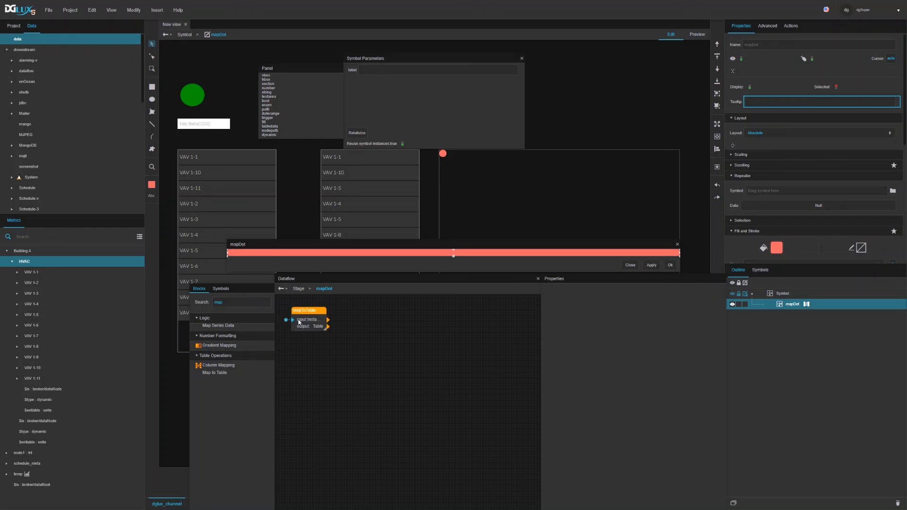
Step: Examine the Map to Table block's output table, shrinking its window and moving it and the dataflow window apart
left_click(308, 327)
left_click(661, 308)
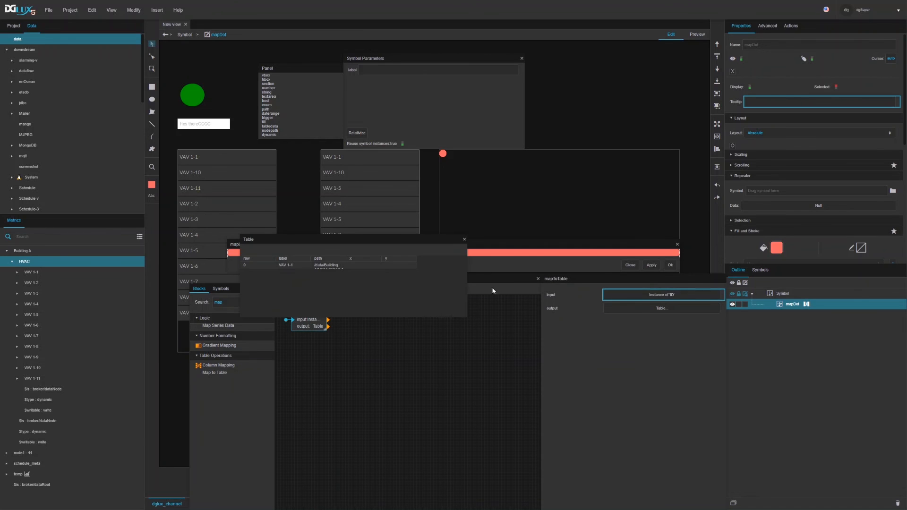
left_click_drag(464, 313, 438, 278)
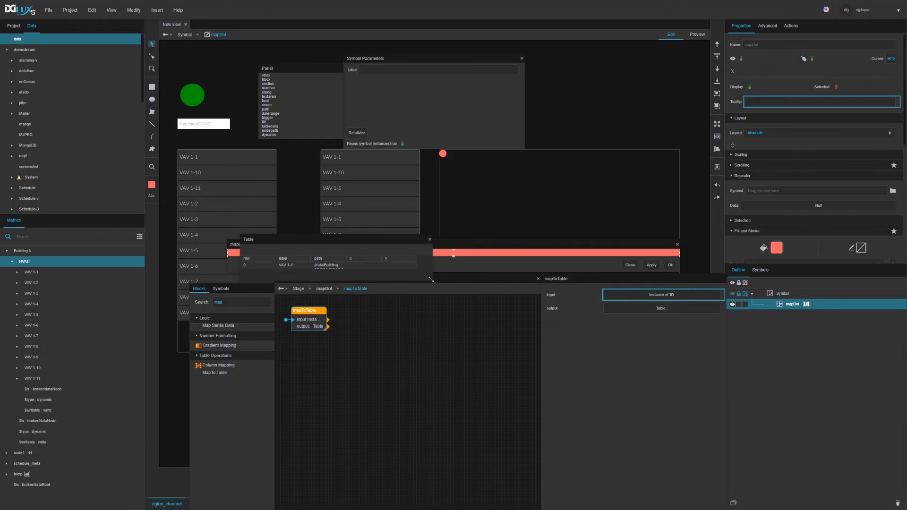
left_click_drag(396, 238, 396, 128)
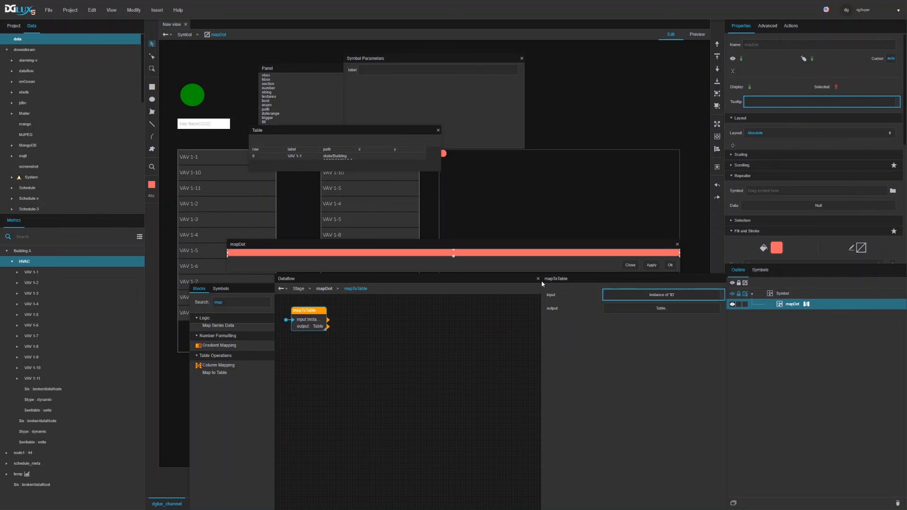
left_click_drag(534, 281, 512, 278)
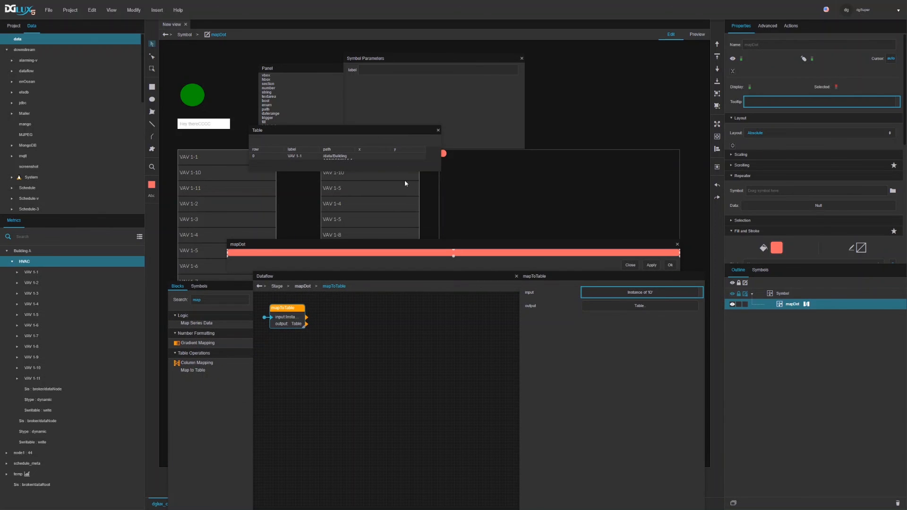
Step: Reopen mapDot's dataflow and remove the symbol's right and bottom position constraints, keeping only the left and top ones
left_click(517, 277)
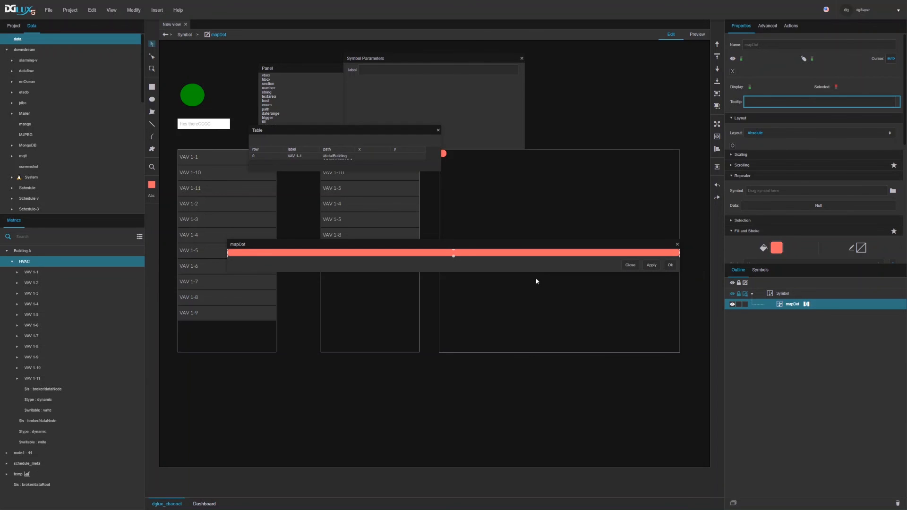
left_click(809, 305)
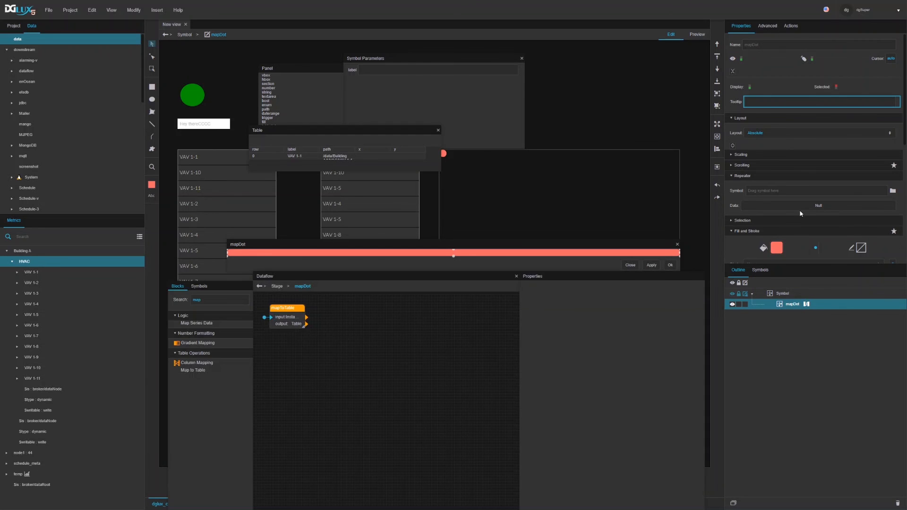
scroll(800, 216, "down", 5)
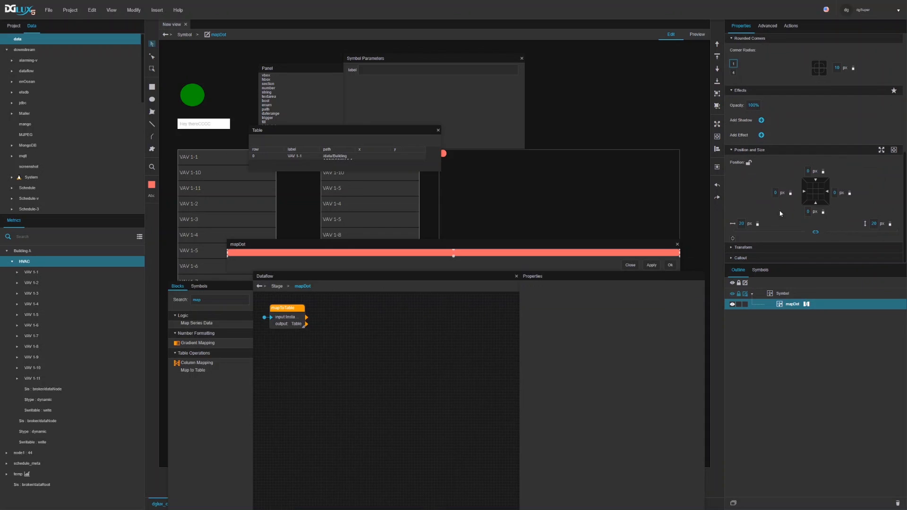
left_click(826, 193)
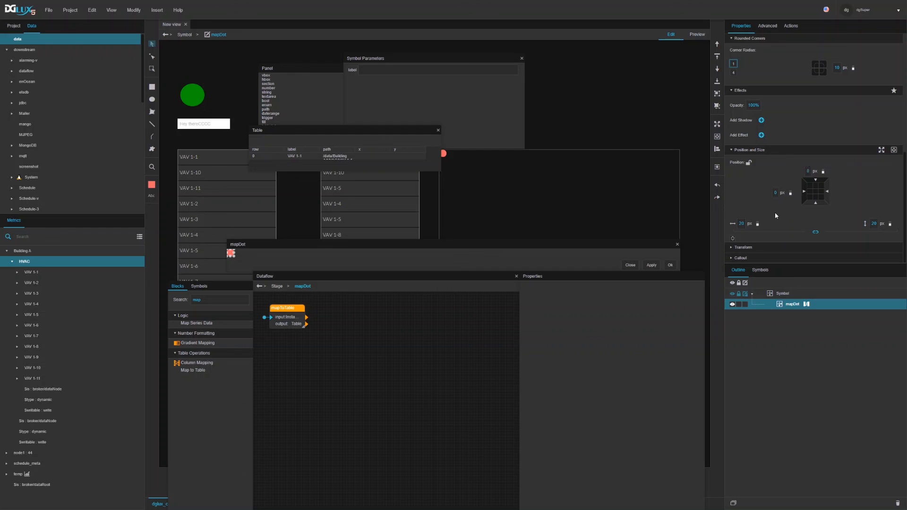
Step: Add a Subtract block to mapDot's dataflow and bind its input 0 to the x value of the table row
double_click(221, 301)
type("add")
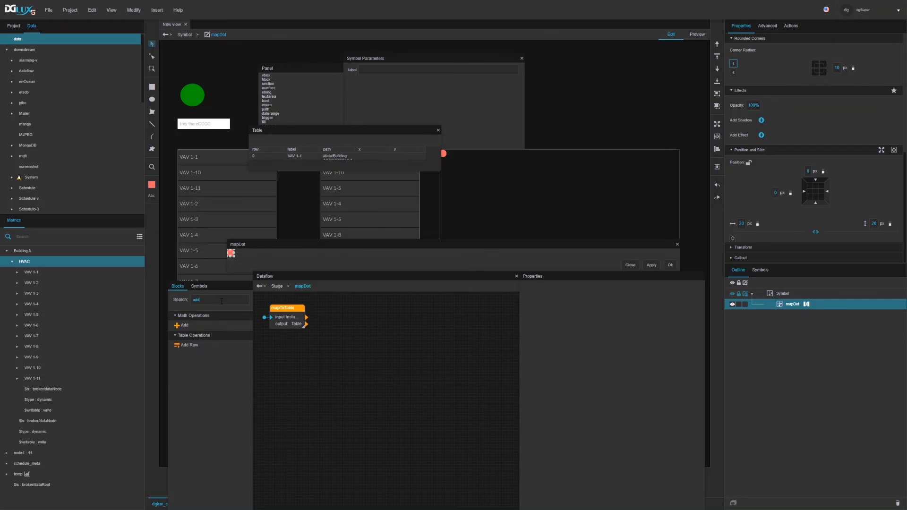
double_click(221, 302)
type("sub")
left_click_drag(184, 346, 352, 307)
left_click_drag(368, 155, 367, 317)
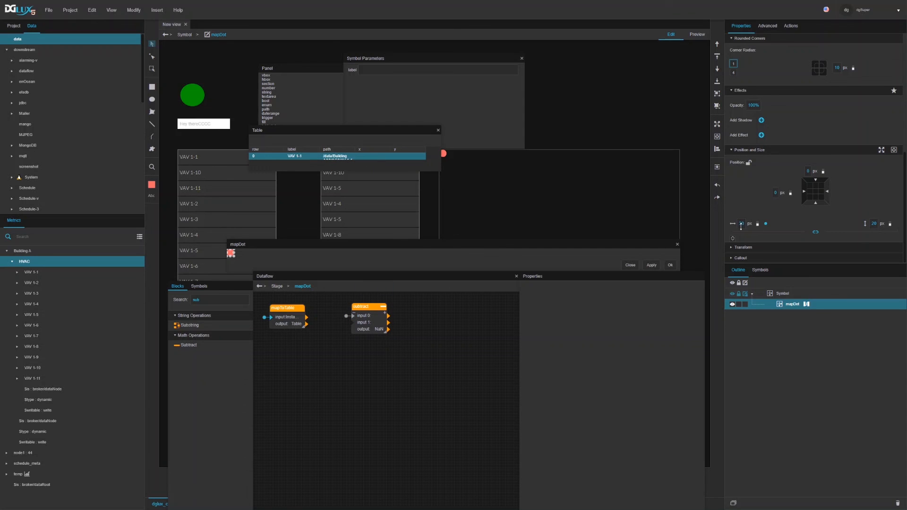
Step: Add a Divide block that divides mapDot's width by 2, feed it into Subtract's input 1, and bind the difference to the left position
double_click(225, 299)
type("div")
left_click_drag(187, 325, 316, 348)
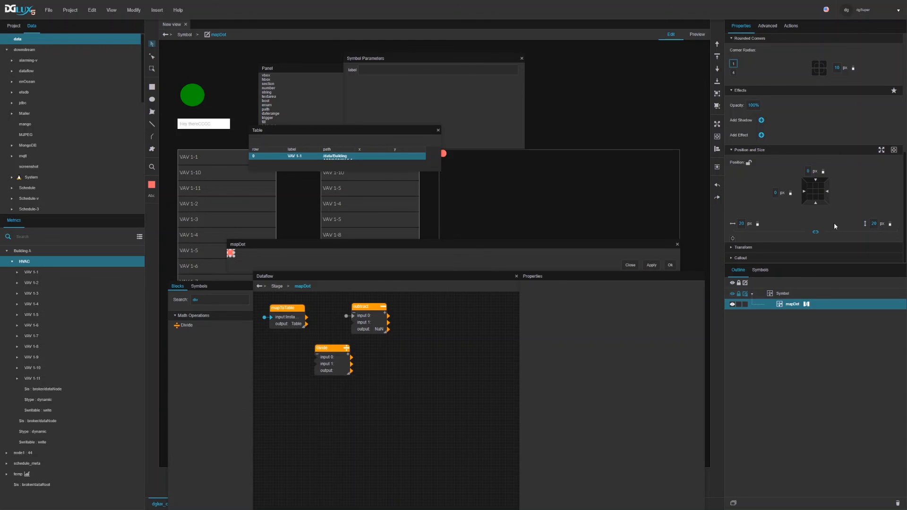
left_click_drag(766, 227, 778, 194)
left_click(584, 306)
type("2")
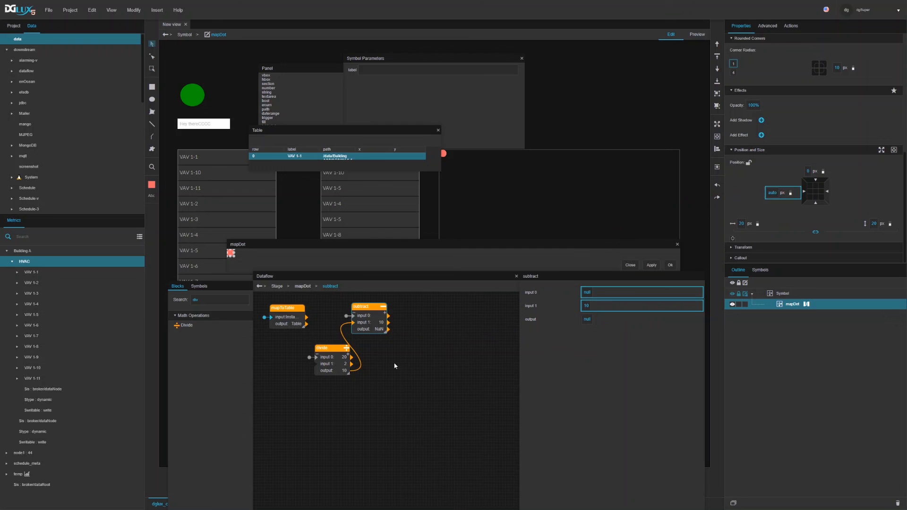
Step: Place the Subtract block beside the Divide block and duplicate the pair below
left_click_drag(372, 304, 373, 389)
key("ctrl+c")
key("ctrl+v")
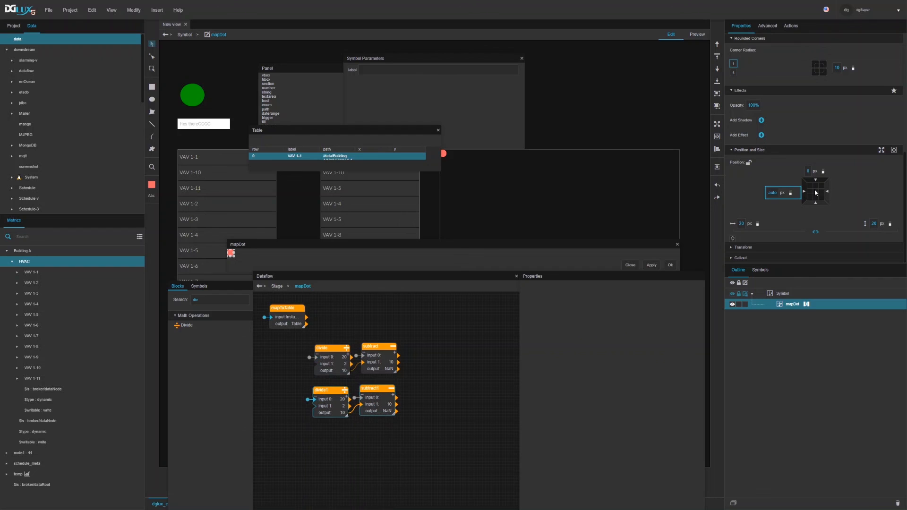
Step: Rebind the duplicated blocks to the row's y value and mapDot's height, bind their result to the top position, and accept the symbol edits
left_click(392, 394)
left_click(596, 296)
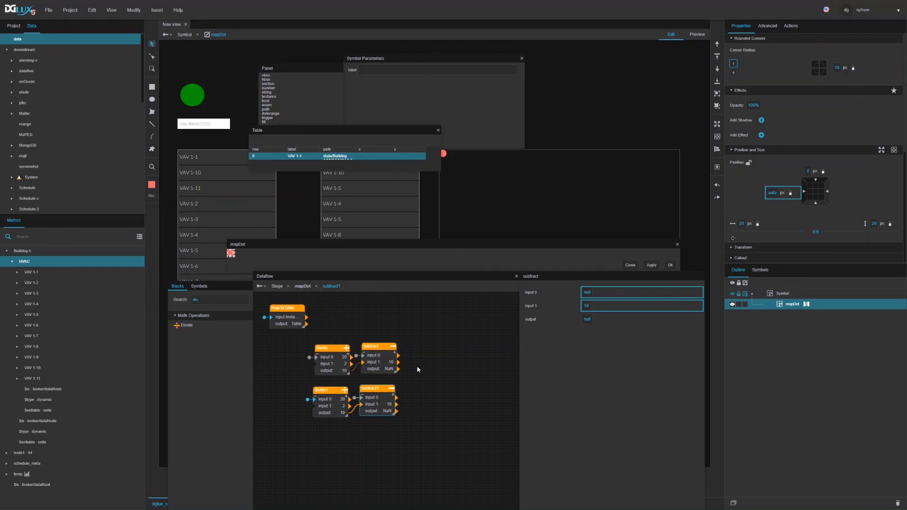
left_click(330, 408)
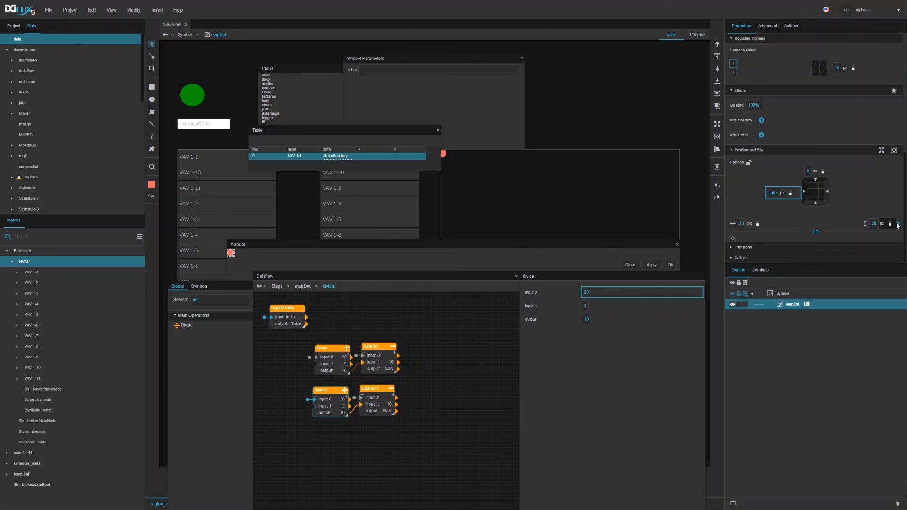
left_click_drag(899, 224, 321, 403)
left_click_drag(396, 411, 812, 177)
left_click(671, 265)
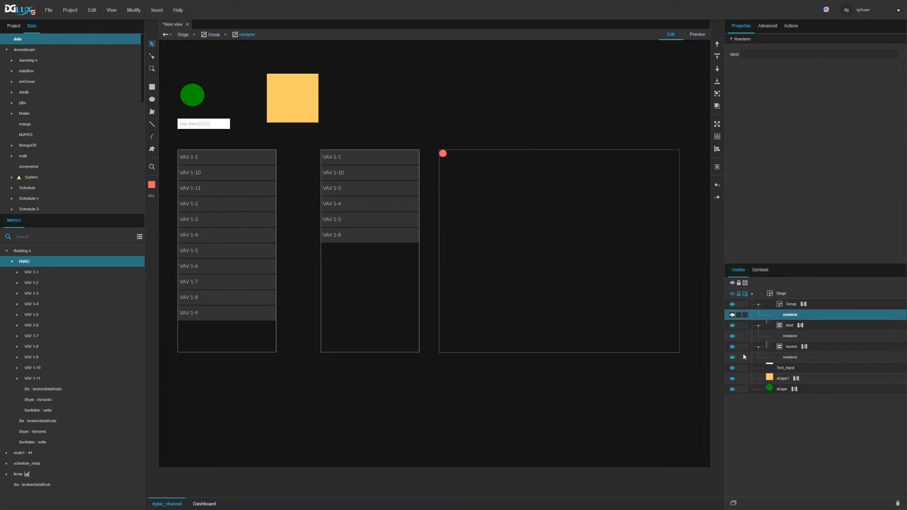
Step: Open the group's dataflow and display the data of its table block in an enlarged window
left_click(804, 305)
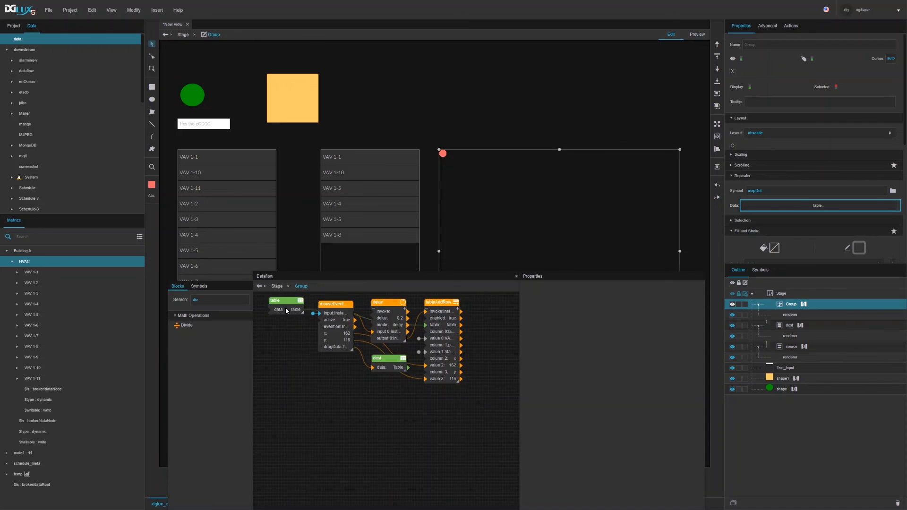
left_click(287, 311)
left_click(622, 293)
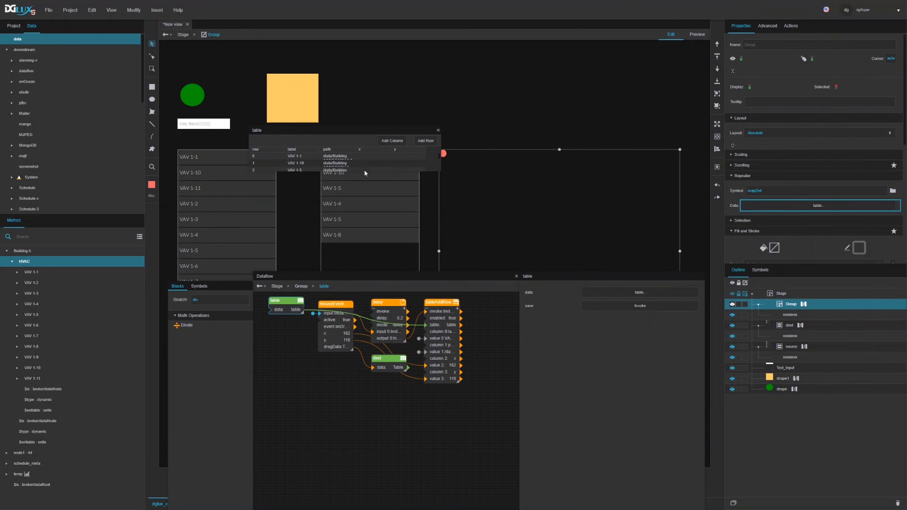
left_click_drag(439, 171, 478, 214)
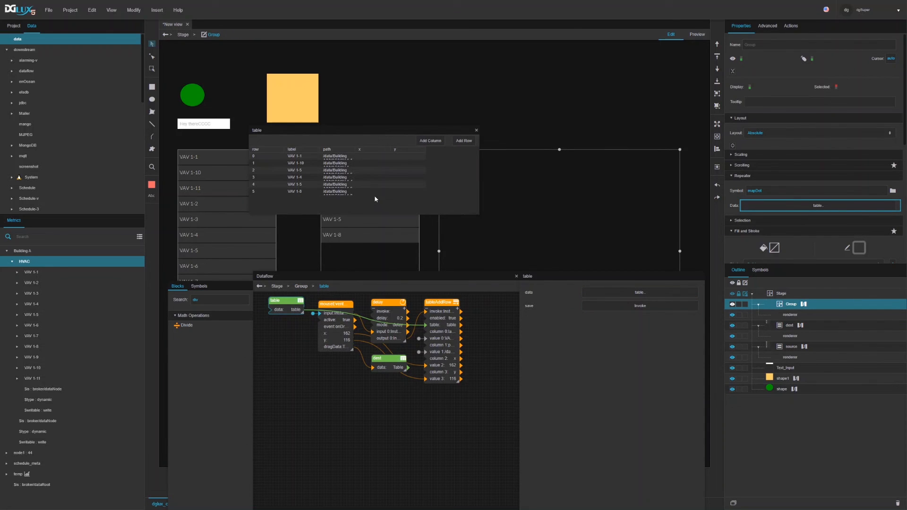
Step: Delete every row from the group's table, close it, and switch to preview
right_click(373, 196)
left_click(381, 222)
left_click(344, 192)
right_click(344, 192)
left_click(353, 220)
left_click(342, 185)
right_click(342, 185)
left_click(347, 213)
left_click(342, 177)
right_click(342, 179)
left_click(349, 206)
left_click(341, 170)
right_click(342, 170)
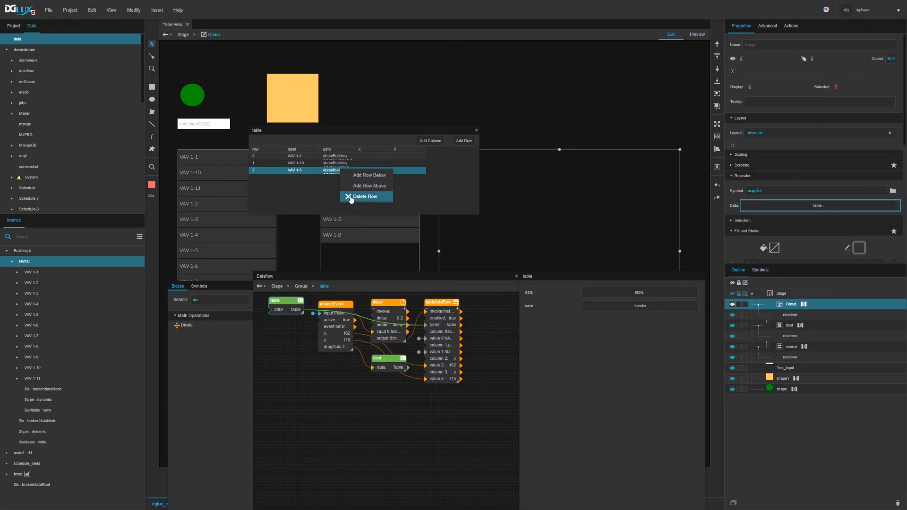
left_click(350, 201)
left_click(338, 165)
right_click(339, 165)
left_click(347, 190)
left_click(338, 157)
right_click(338, 157)
left_click(343, 187)
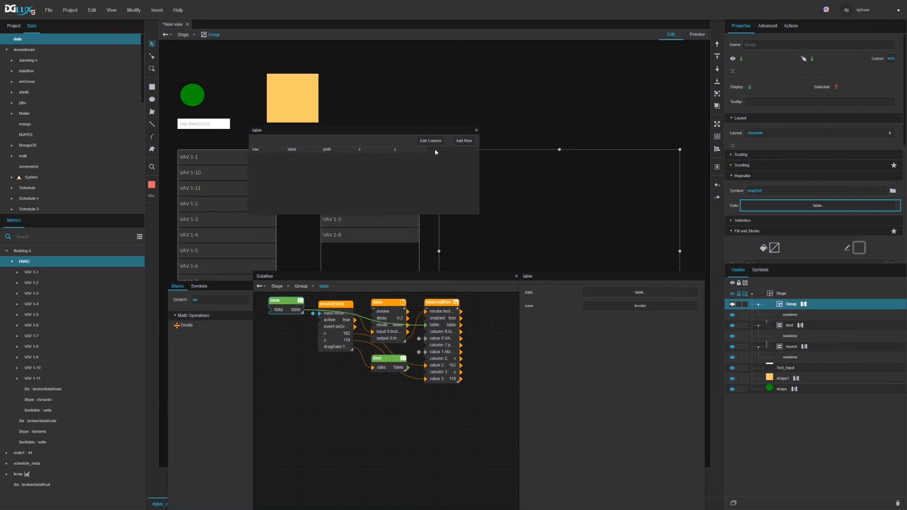
left_click(476, 131)
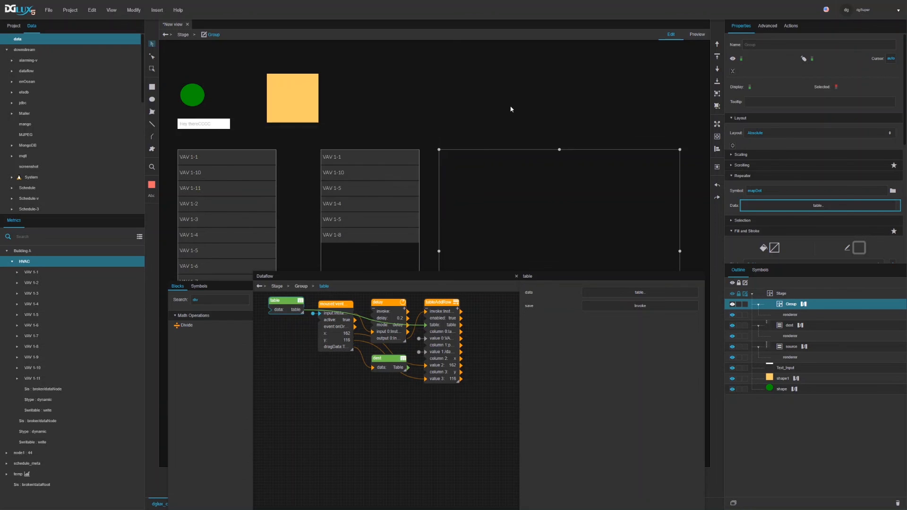
left_click(695, 34)
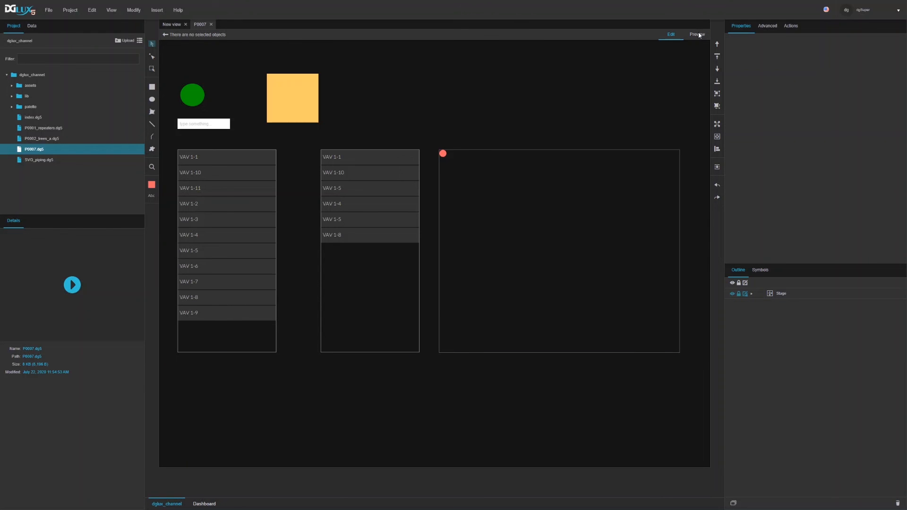
Step: Bind the label parameter of the group's renderer to the label value in the group's repeater data table
left_click(609, 157)
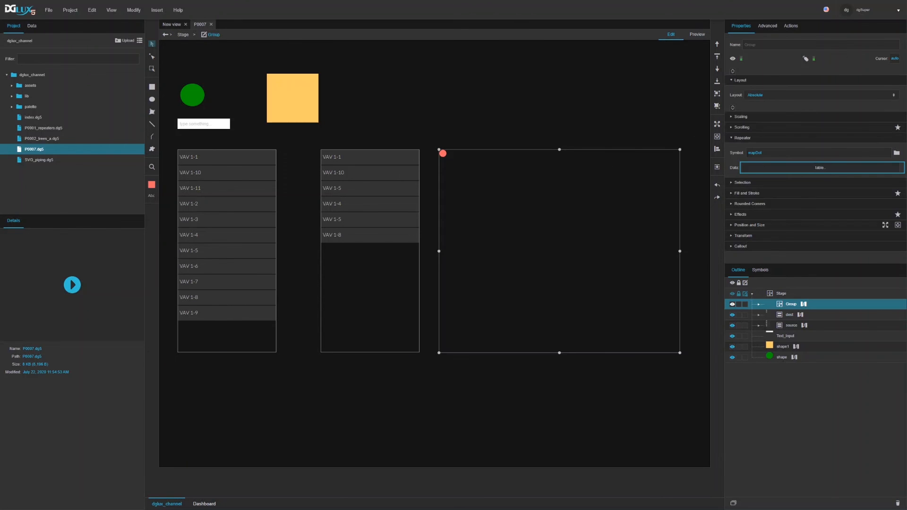
left_click(759, 305)
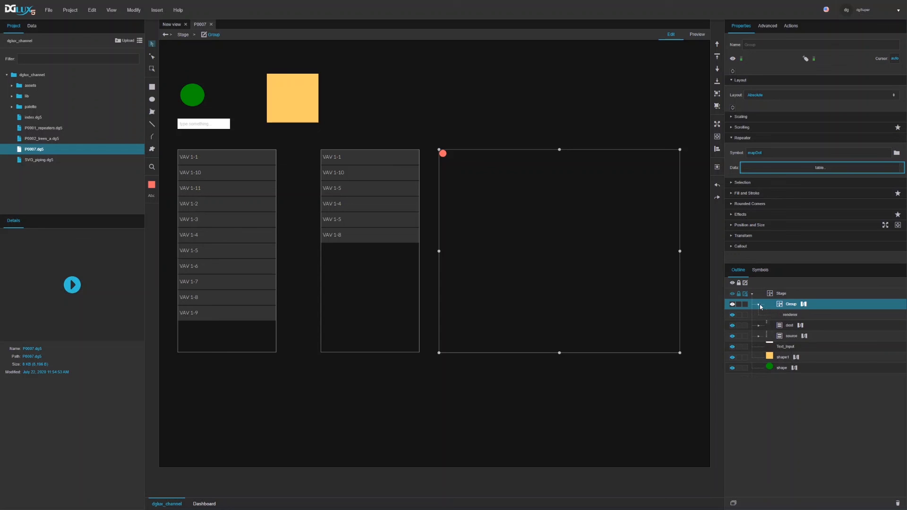
left_click(785, 315)
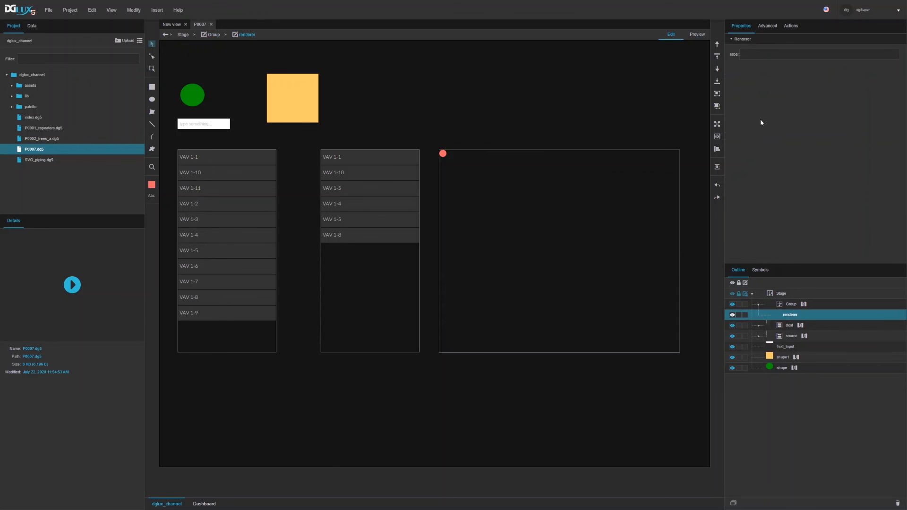
left_click(759, 56)
left_click(790, 305)
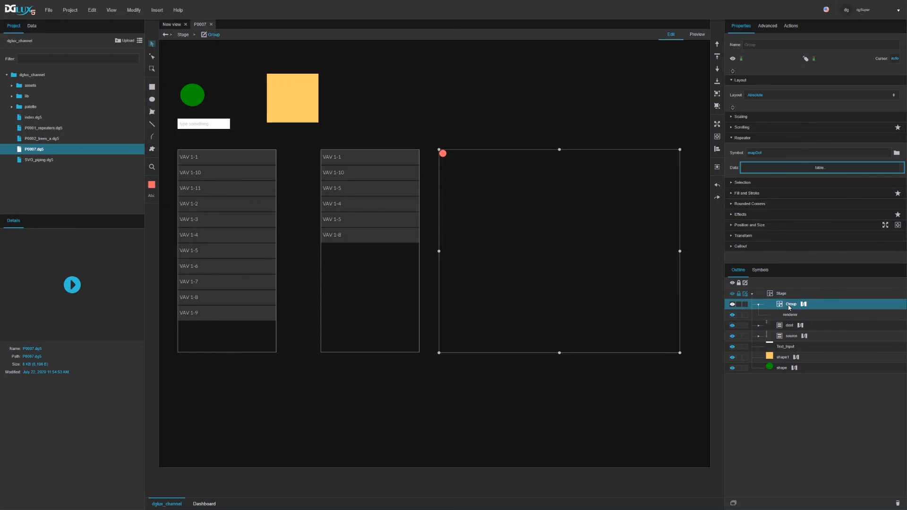
left_click(796, 171)
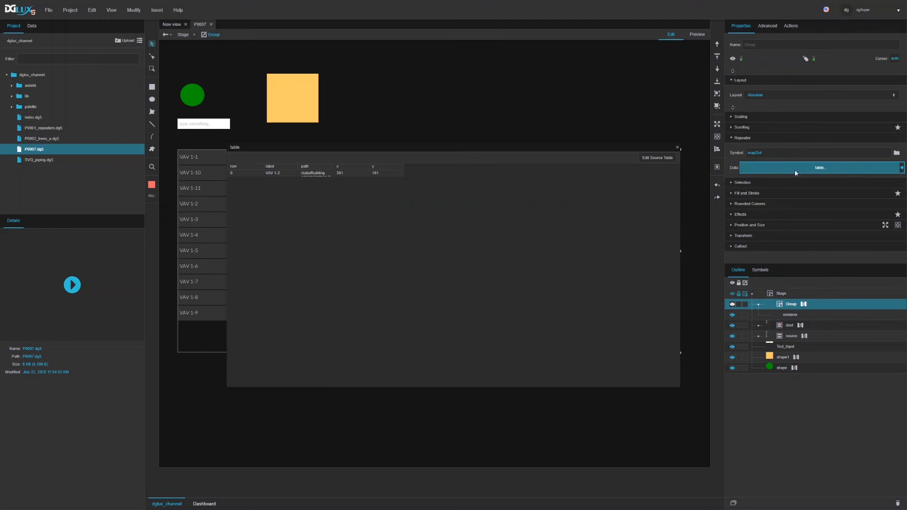
left_click(790, 315)
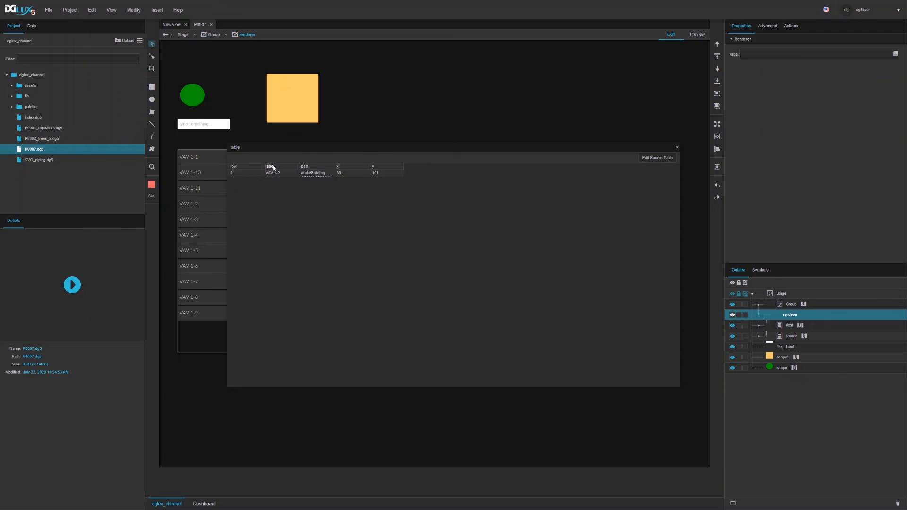
left_click_drag(273, 173, 758, 54)
left_click(678, 147)
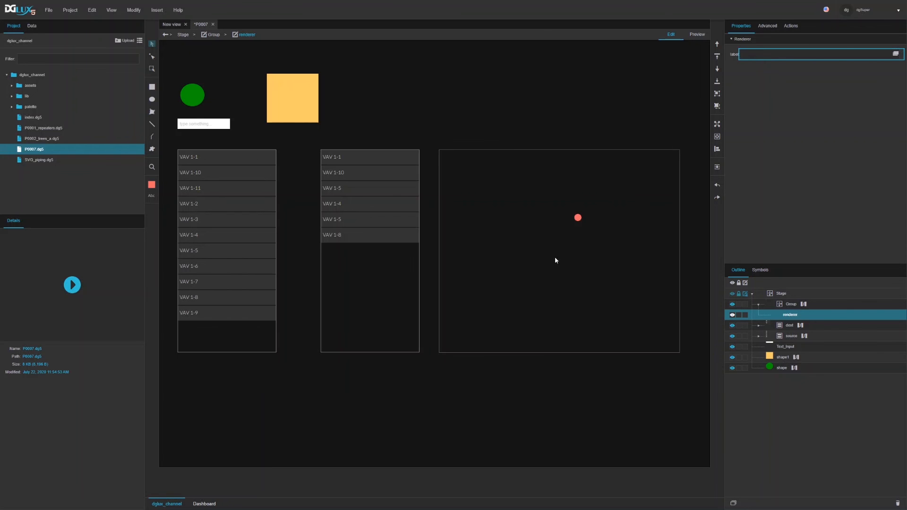
Step: Preview the page, check the dots' tooltips, and drop VAV 1-6, VAV 1-8 and VAV 1-3 from the source list onto the map area
left_click(696, 35)
mouse_move(578, 219)
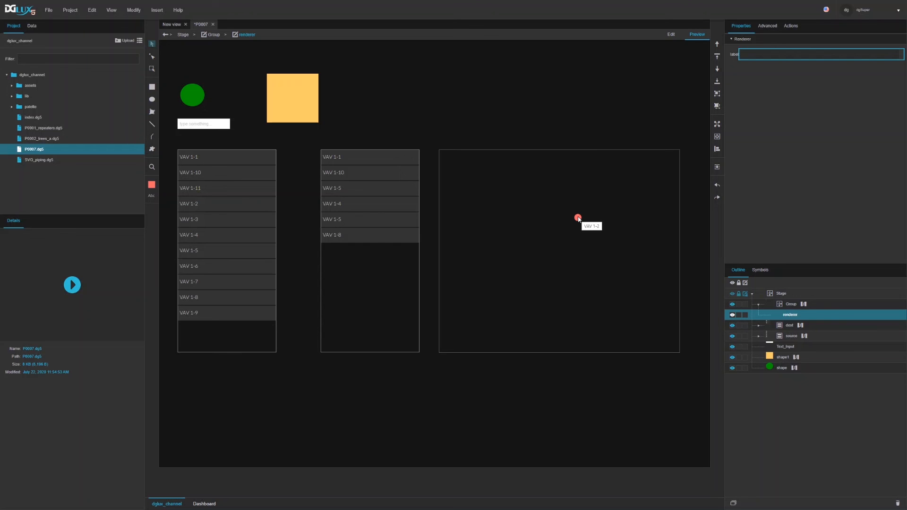
left_click_drag(194, 266, 470, 177)
left_click_drag(184, 303, 509, 293)
mouse_move(471, 176)
left_click_drag(202, 214, 599, 167)
Step: Open the group's dataflow, move the mouseEventData block below the table block, and widen it to show its full values
left_click(804, 304)
left_click(314, 173)
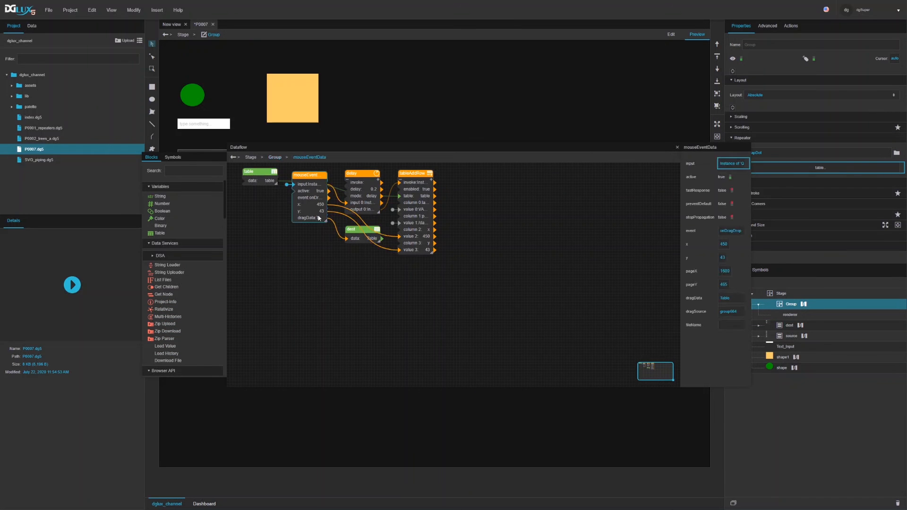
left_click_drag(326, 220, 330, 221)
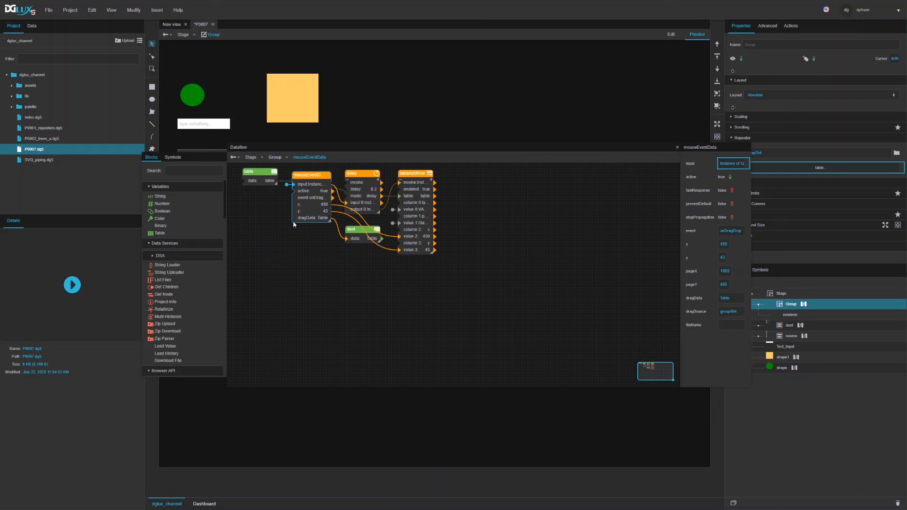
left_click_drag(306, 174, 254, 195)
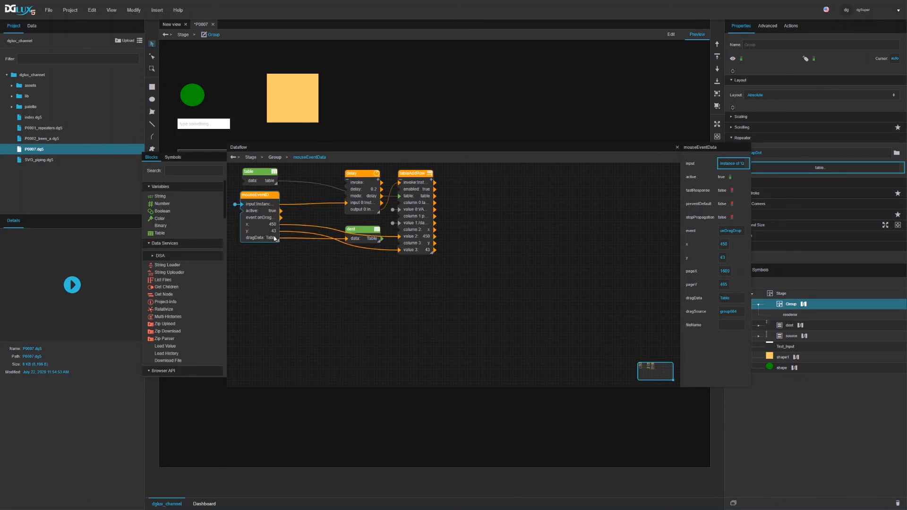
left_click_drag(277, 241, 296, 242)
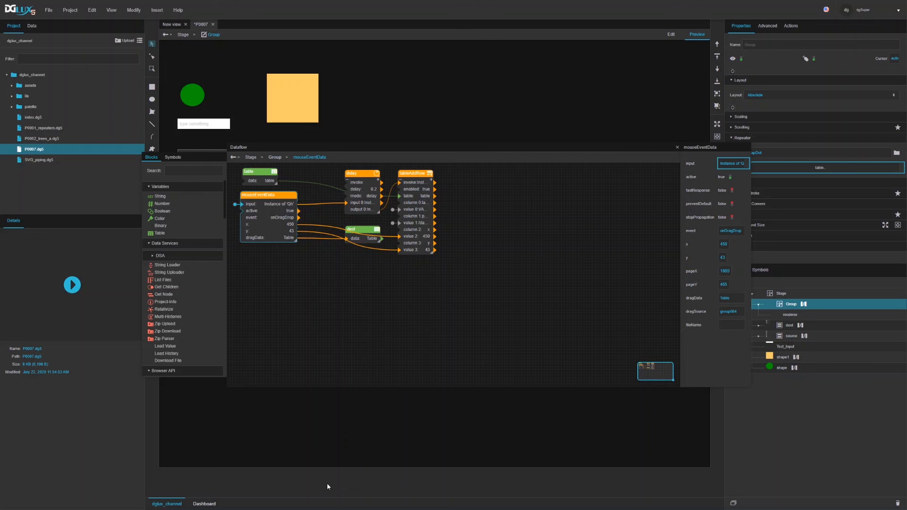